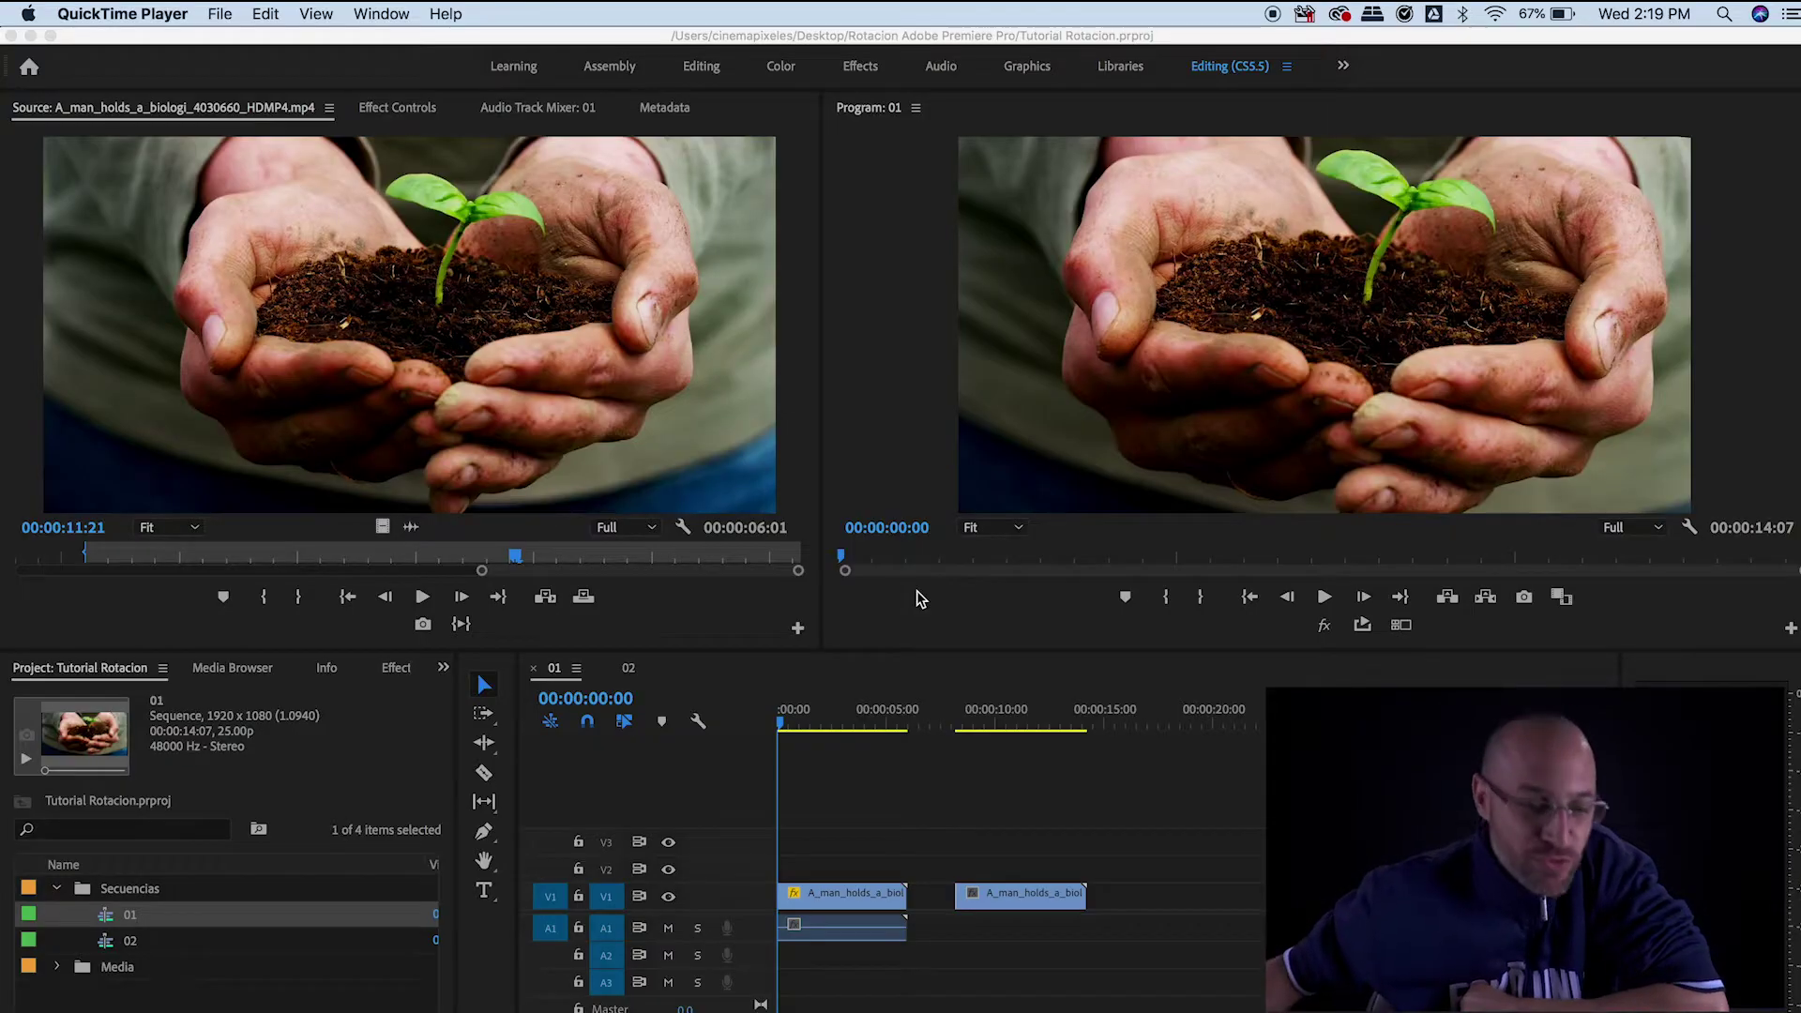
# Activate Premiere Pro and move sequence 01's playhead to the end of the first plant clip
pyautogui.click(975, 731)
pyautogui.click(959, 721)
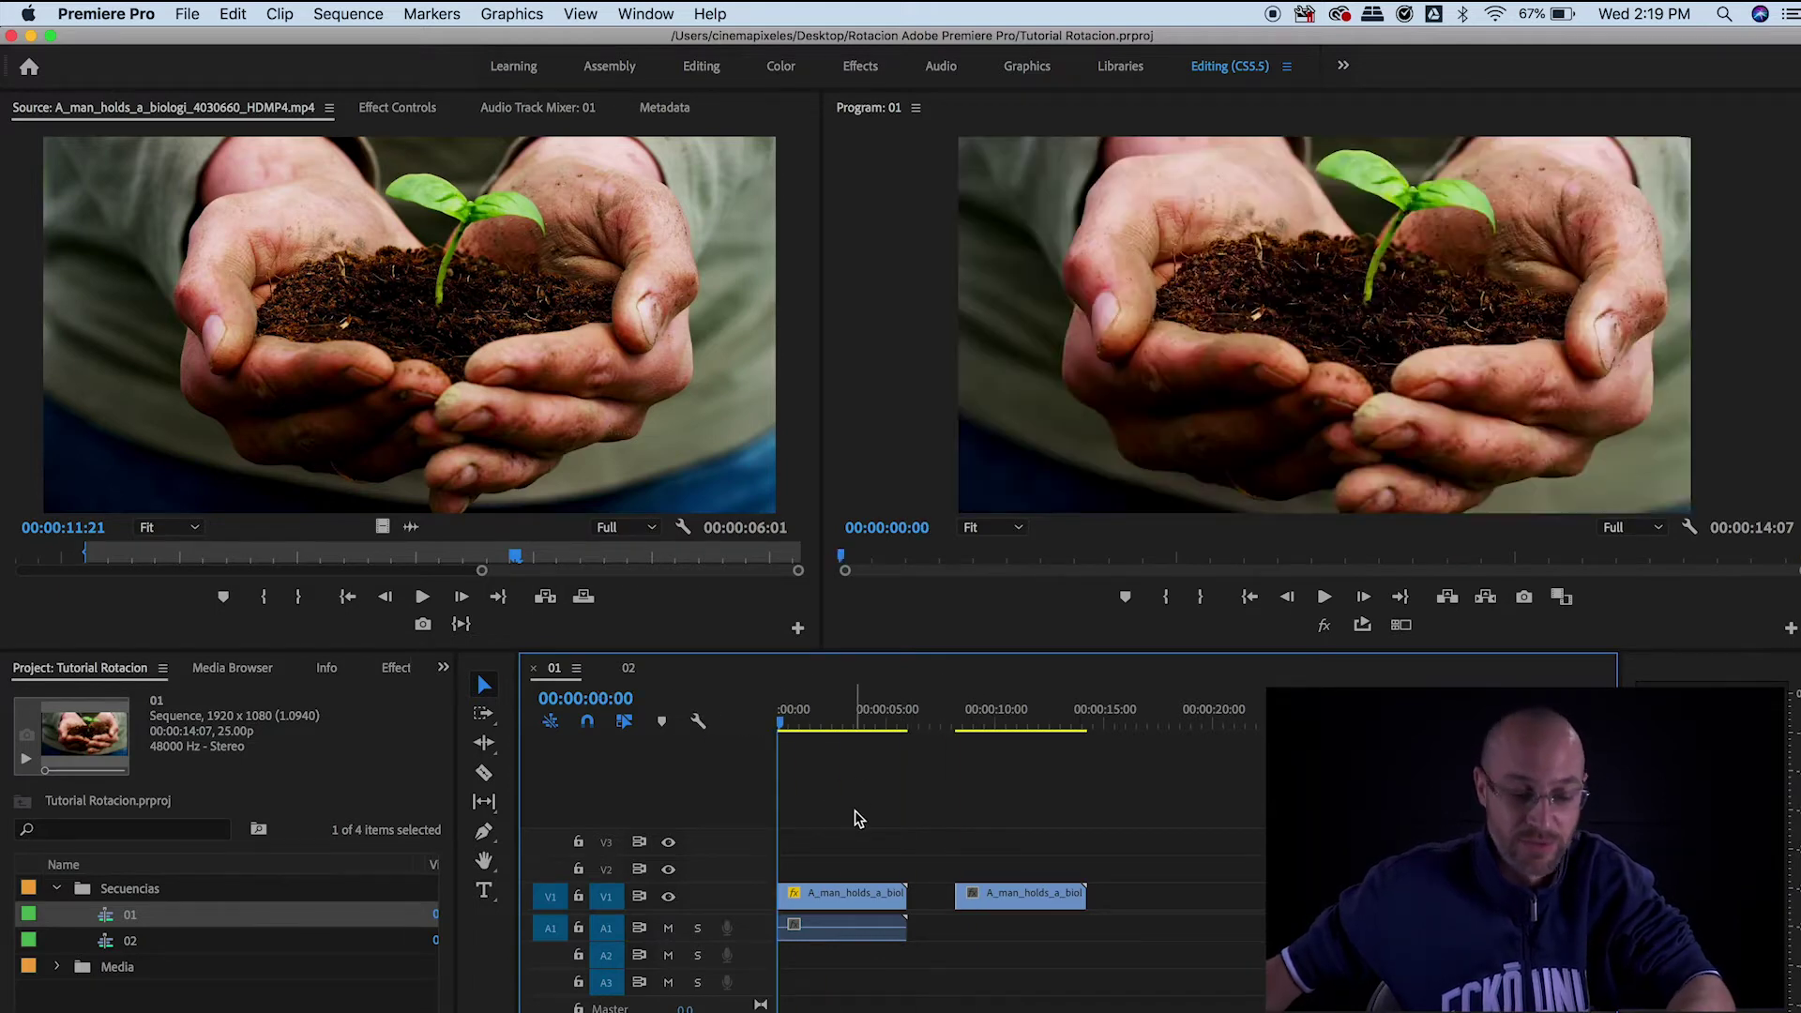
pyautogui.press('Down')
# Set an out point at the first clip's end and preview the in-to-out range full screen
pyautogui.press('o')
pyautogui.click(1362, 624)
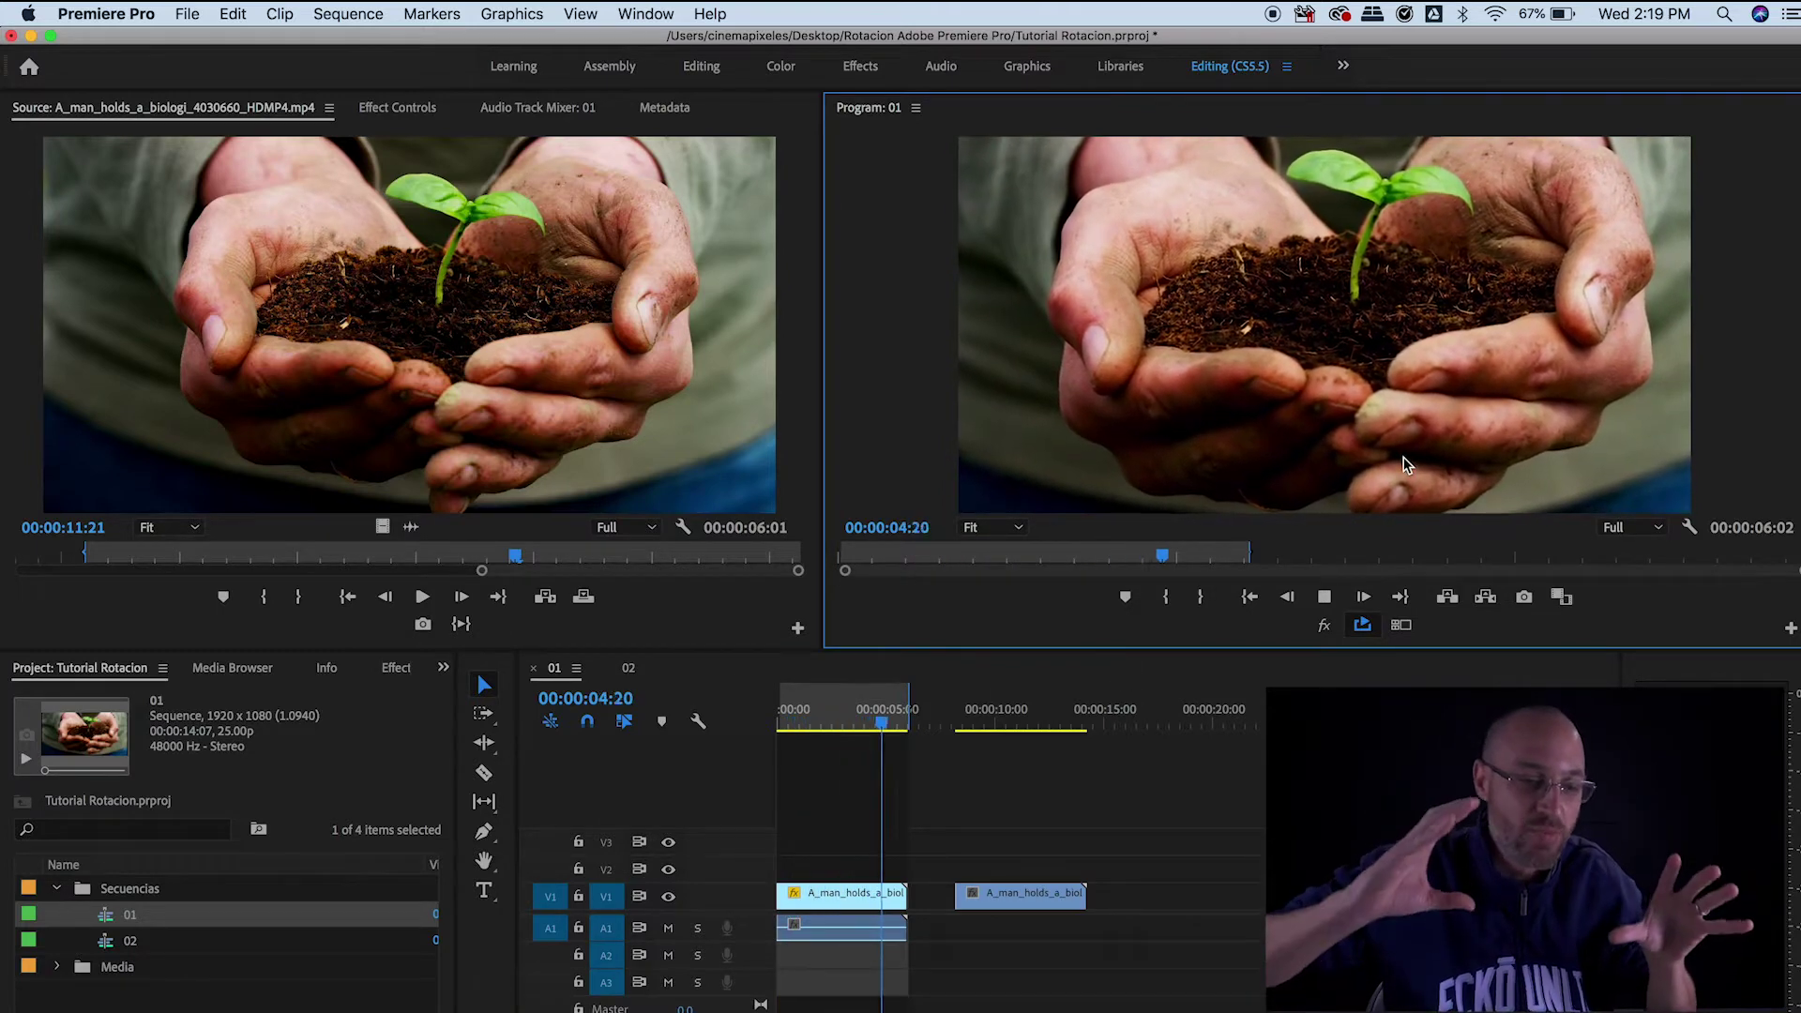
pyautogui.hotkey('ctrl', '`')
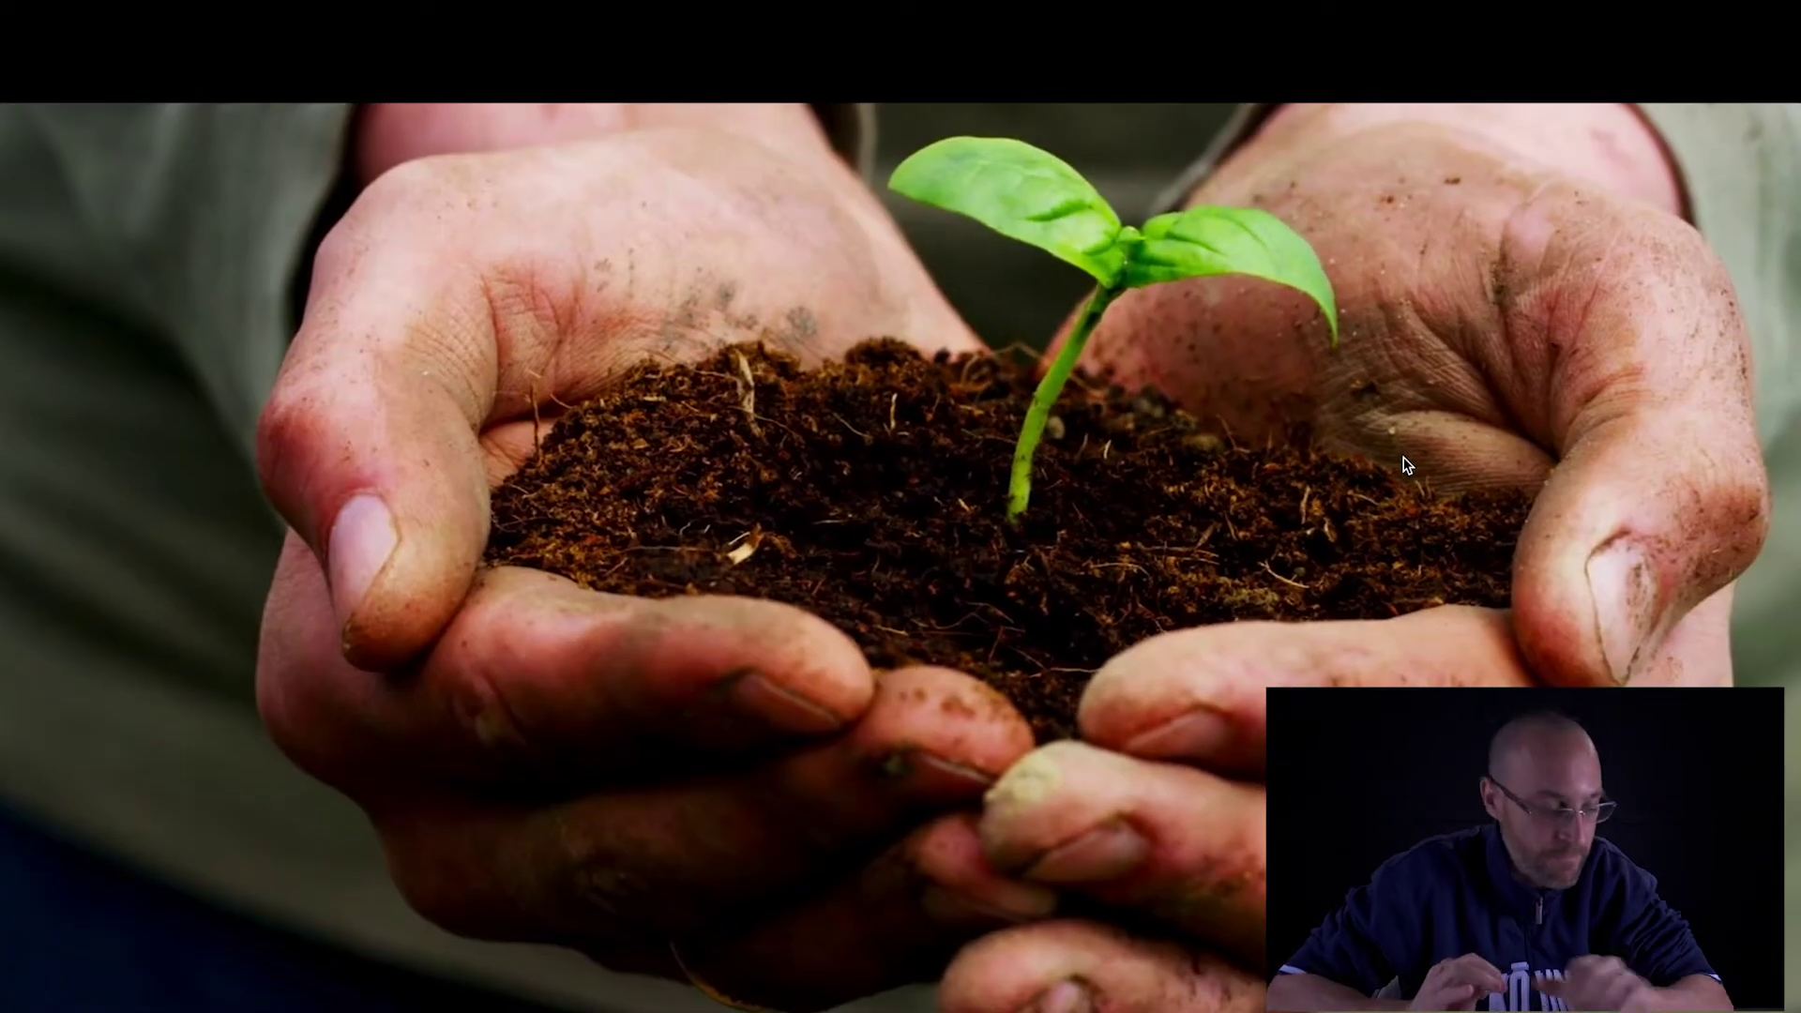
pyautogui.press('Escape')
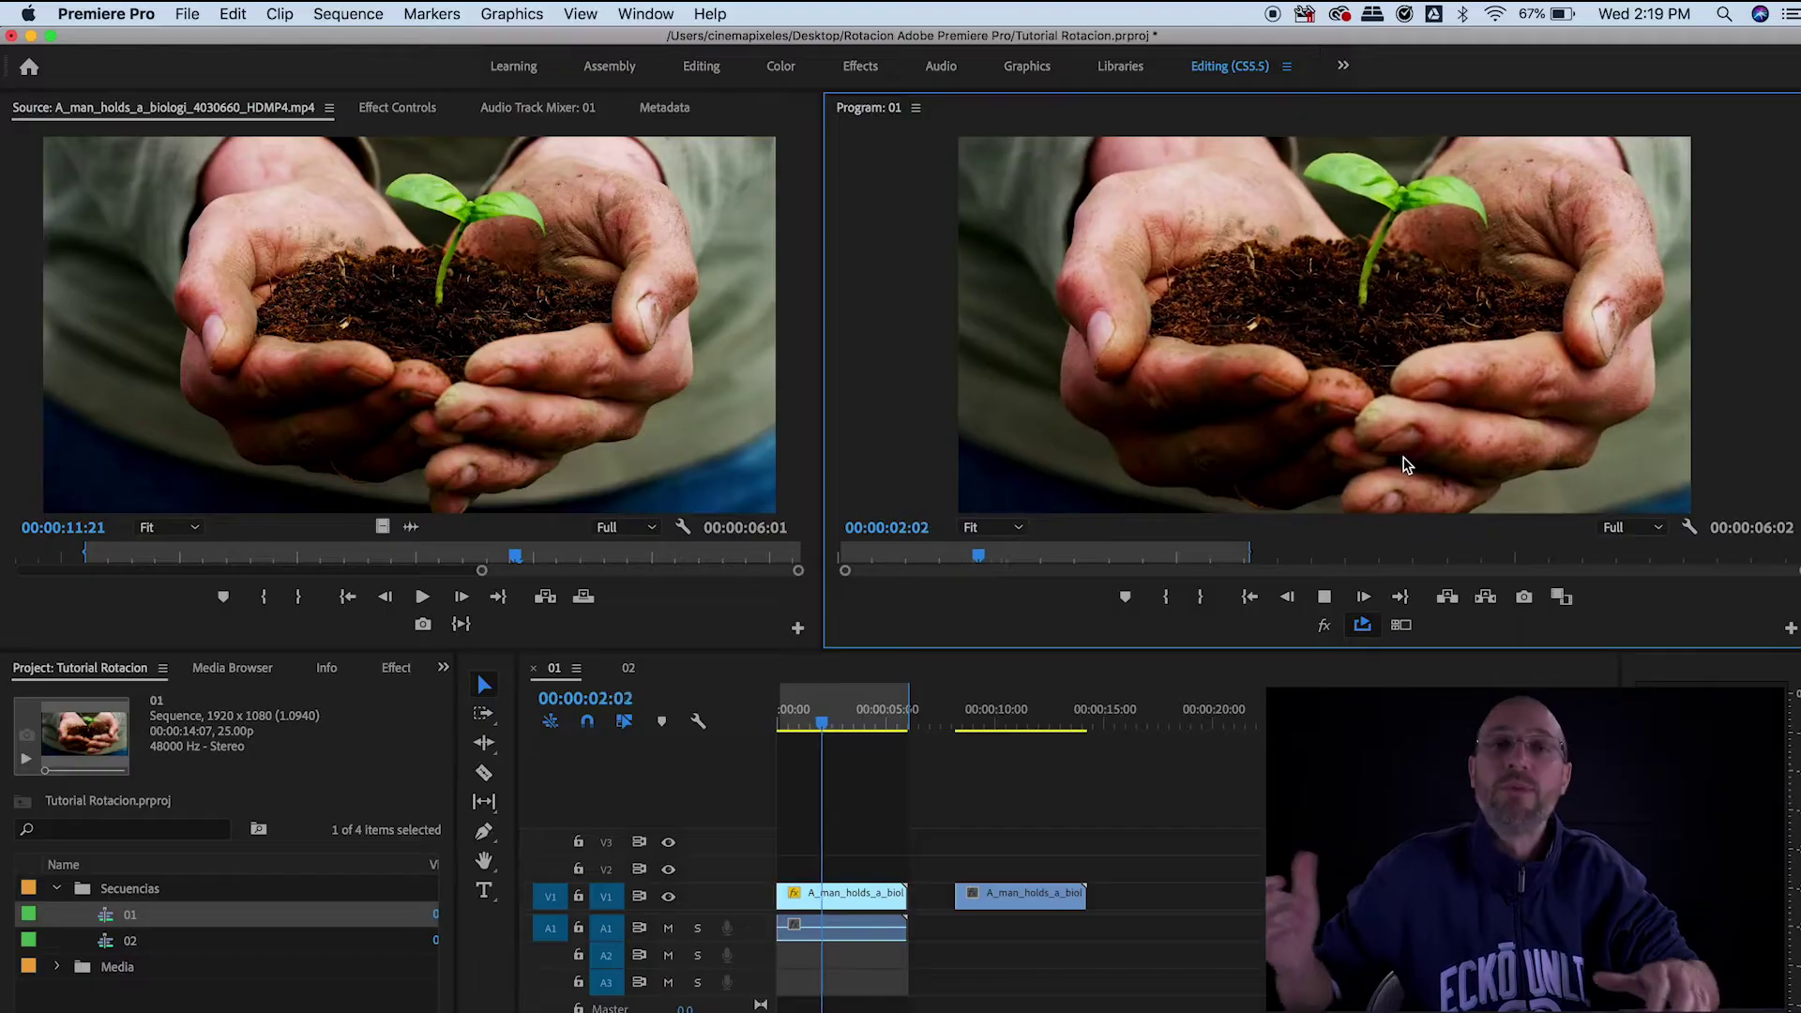
pyautogui.press('space')
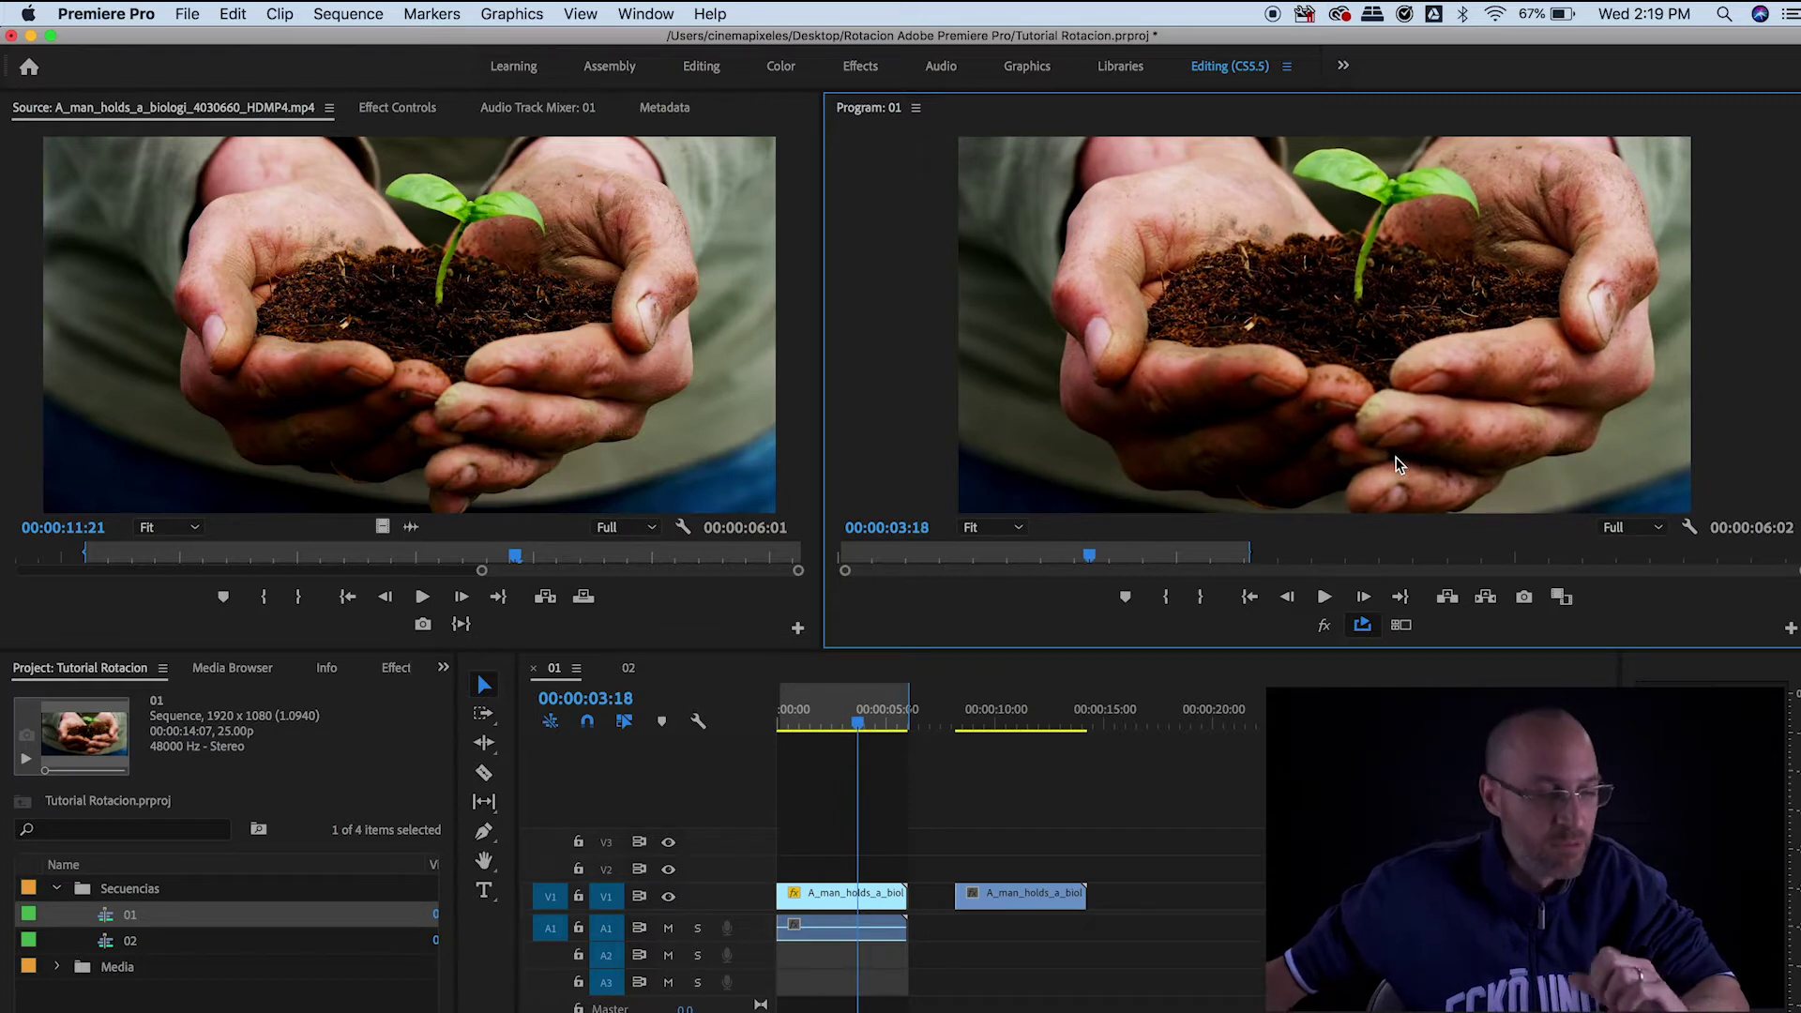
pyautogui.click(1022, 793)
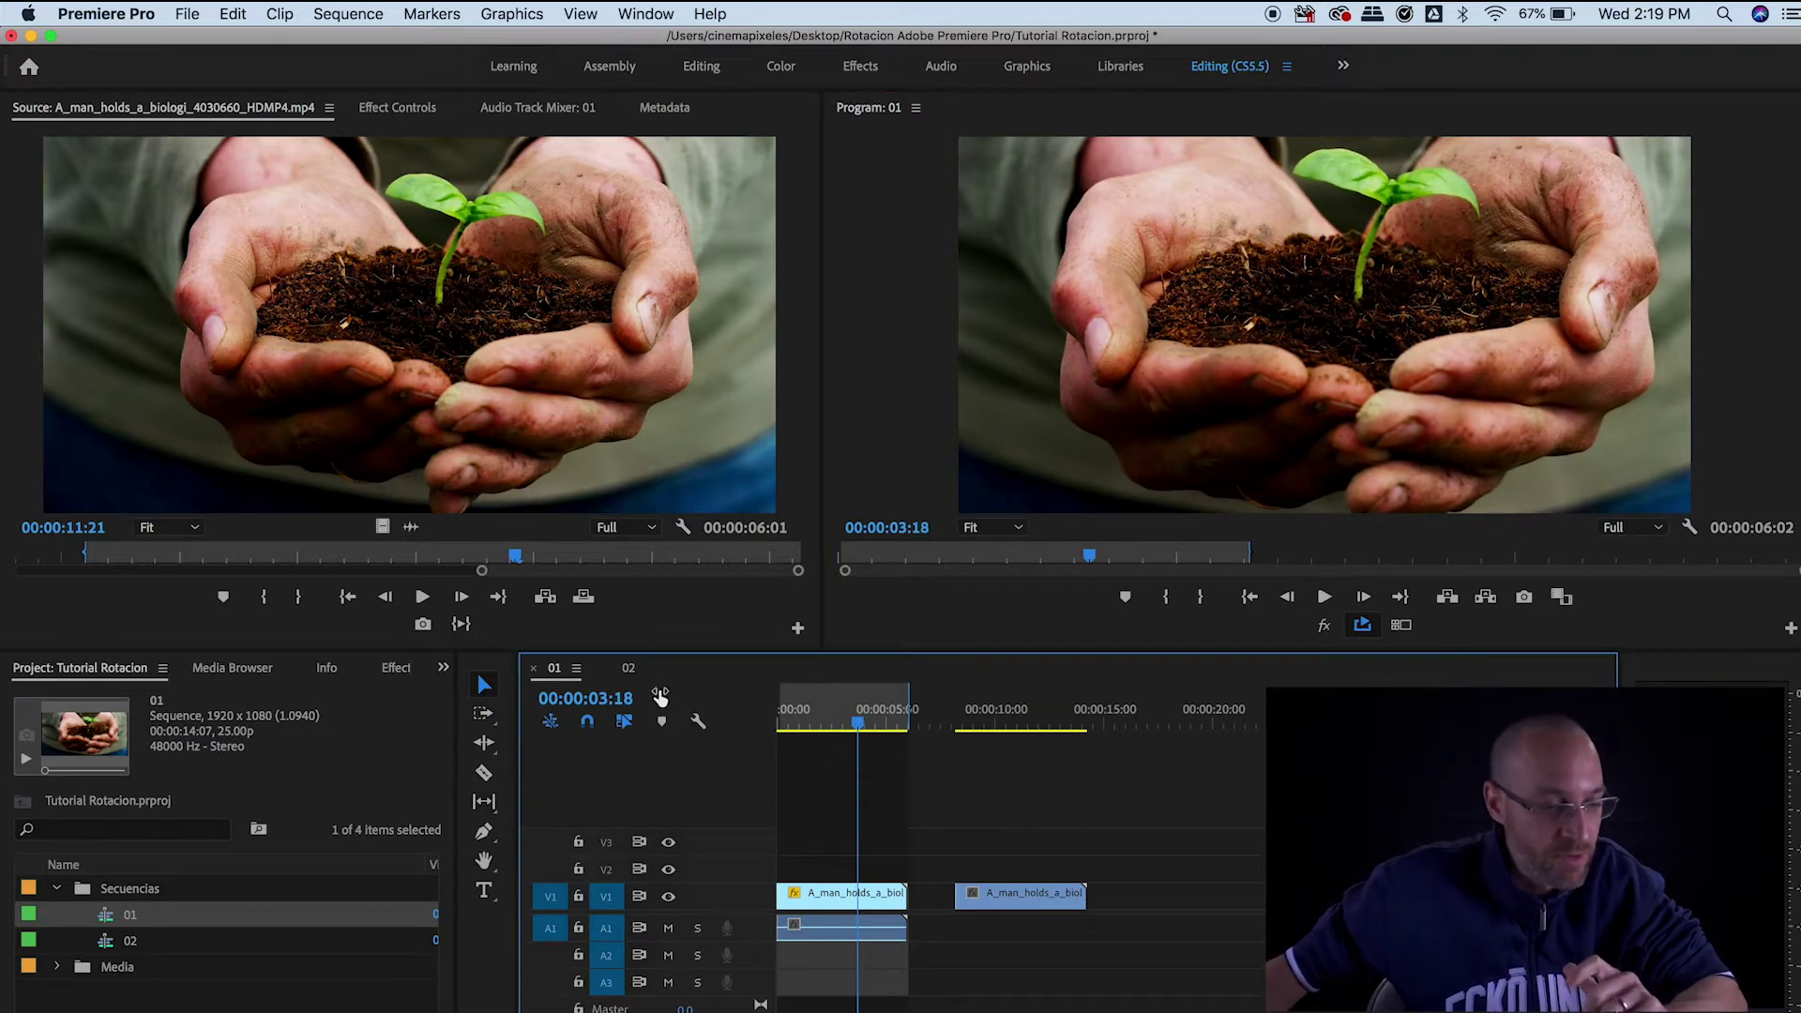
# Switch to sequence 02, play the 00:00:06:01 plant clip from the start, then show its effect settings
pyautogui.click(629, 668)
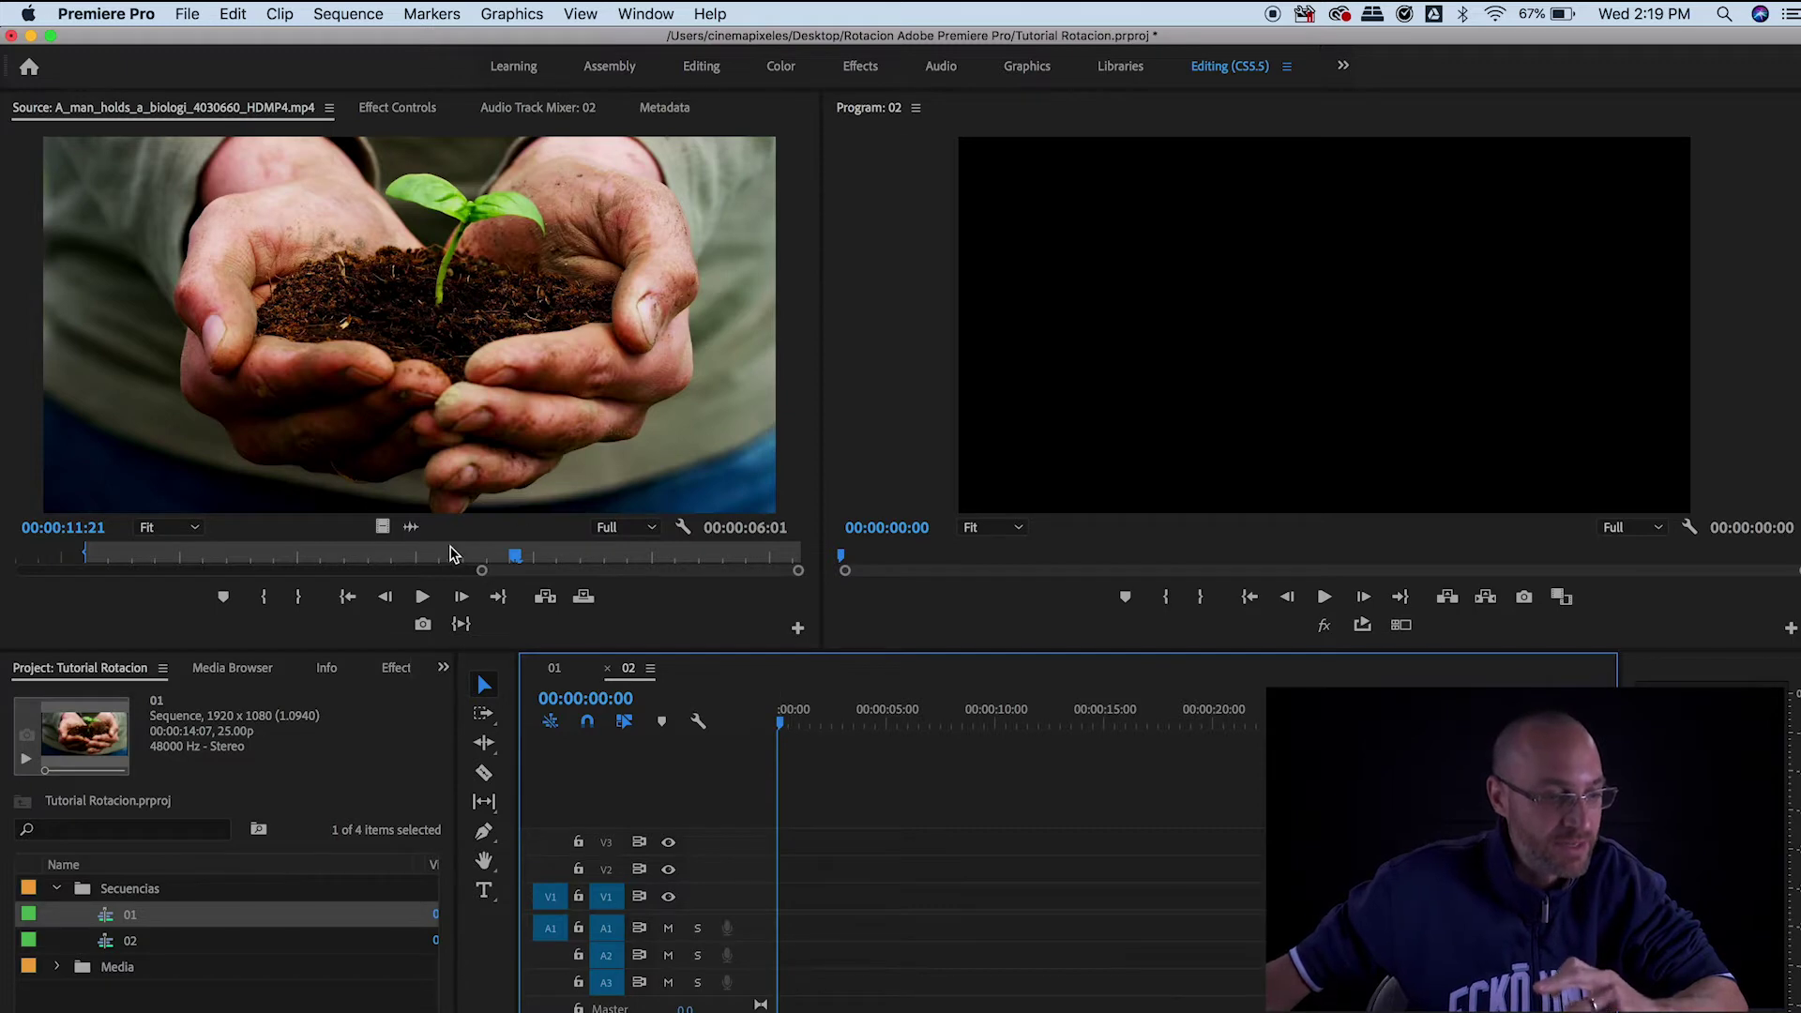
pyautogui.click(555, 670)
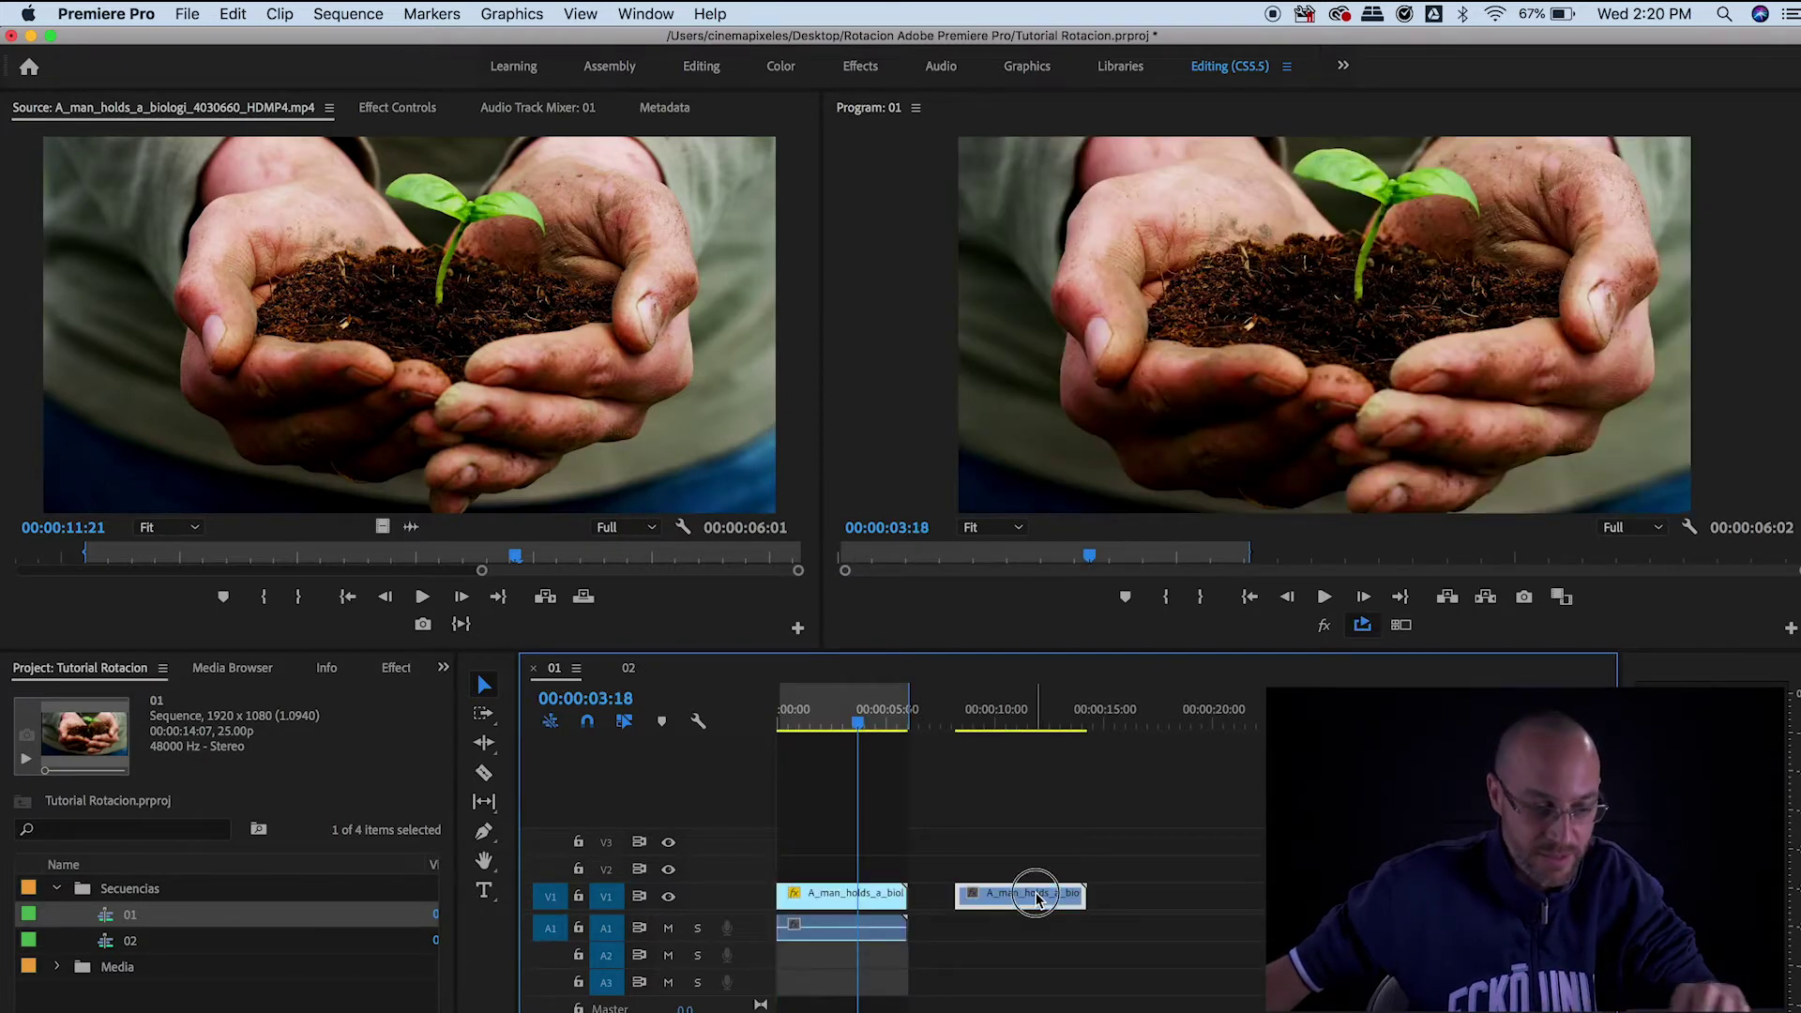
pyautogui.click(629, 669)
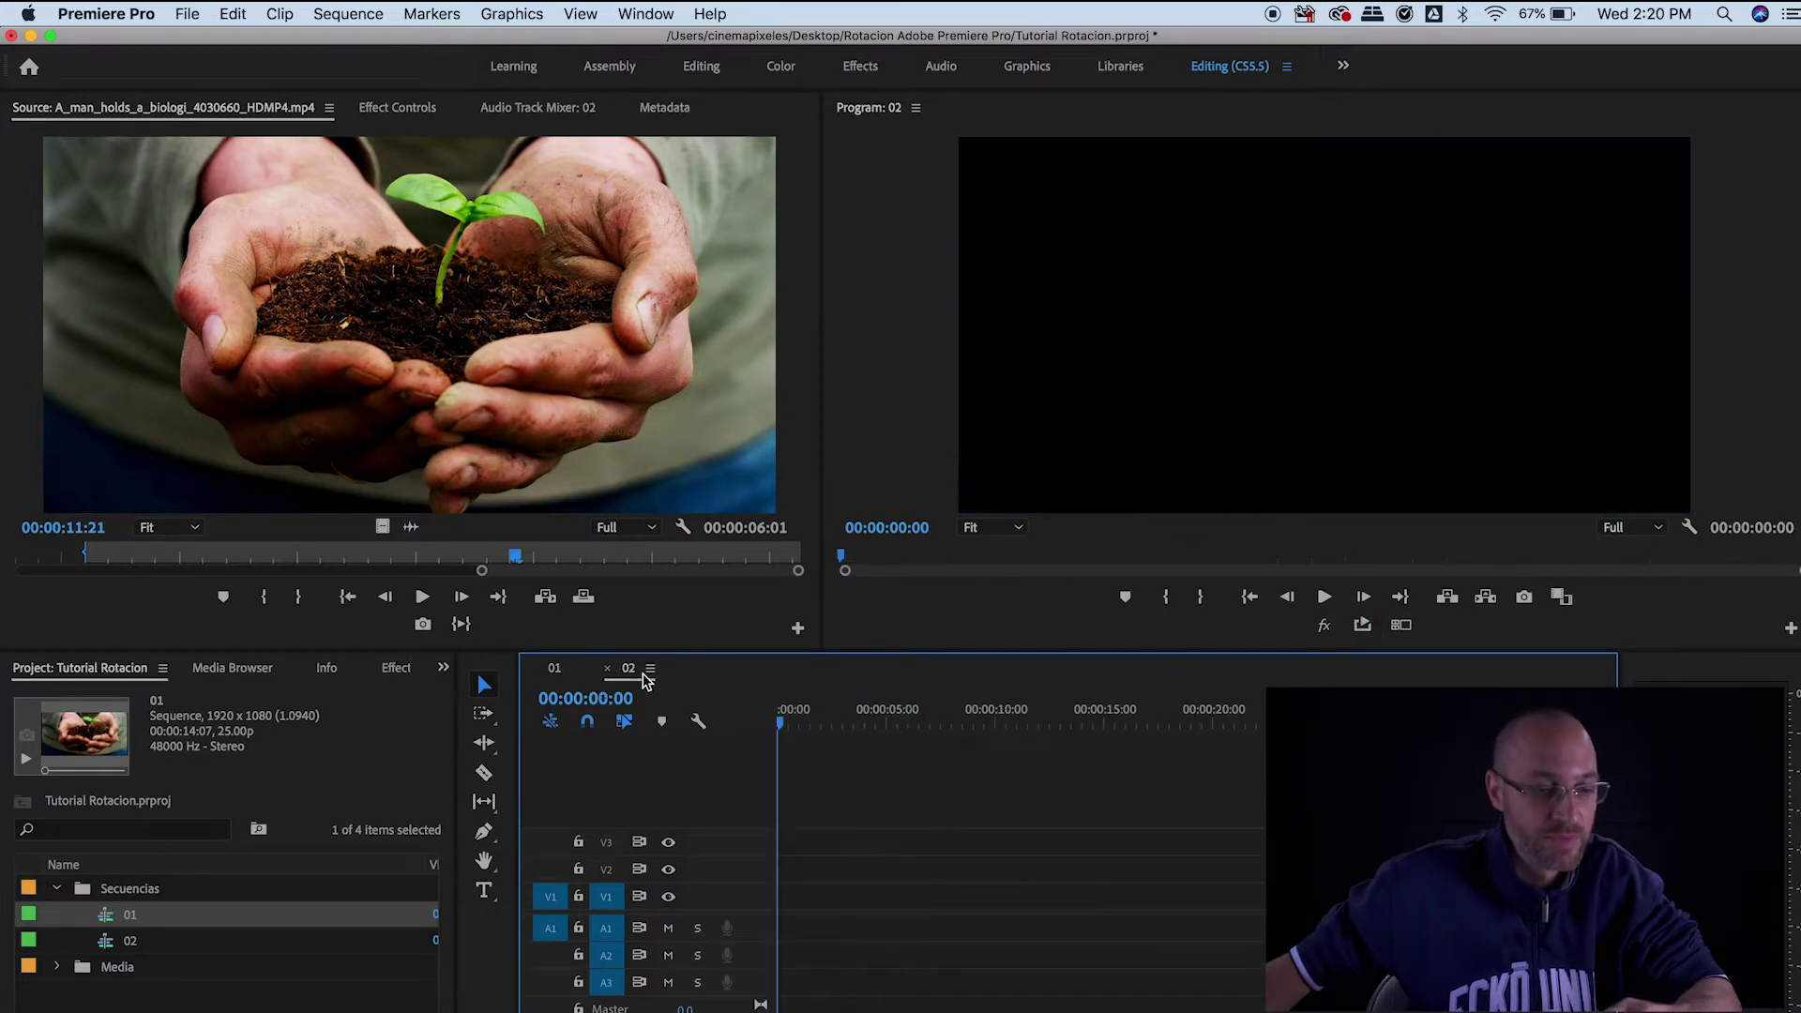
pyautogui.press('Home')
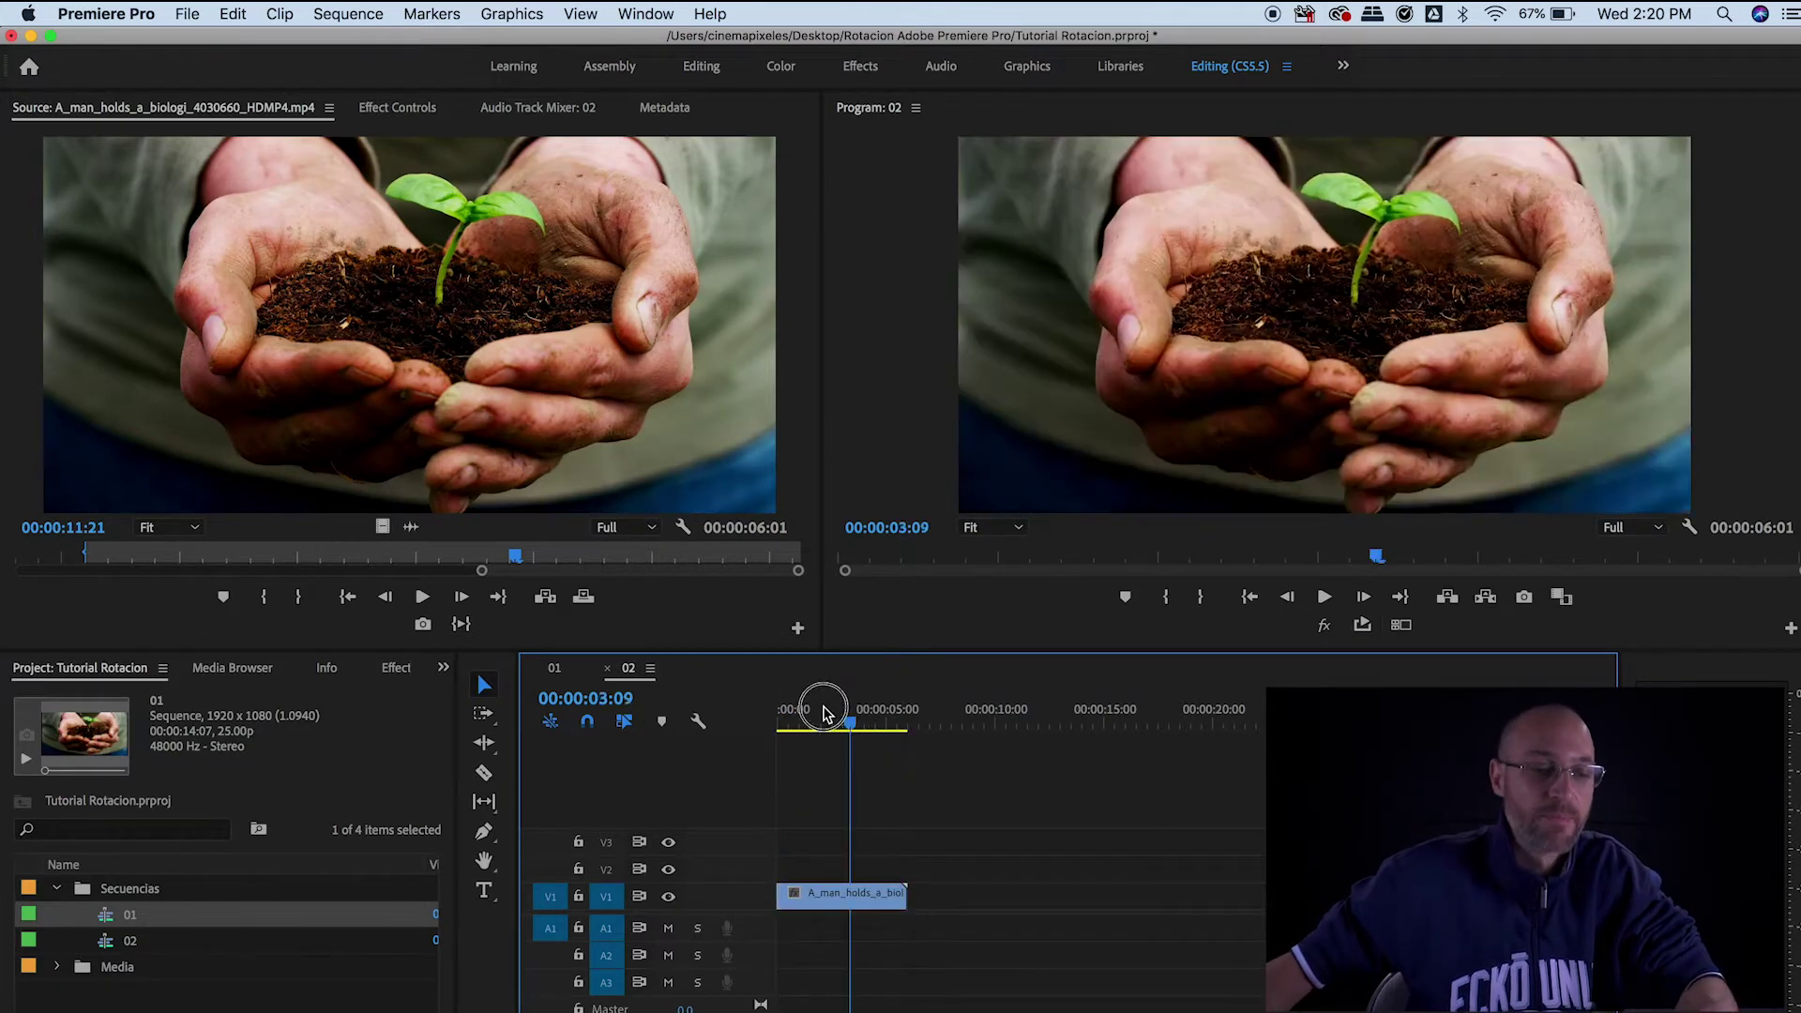
pyautogui.press('space')
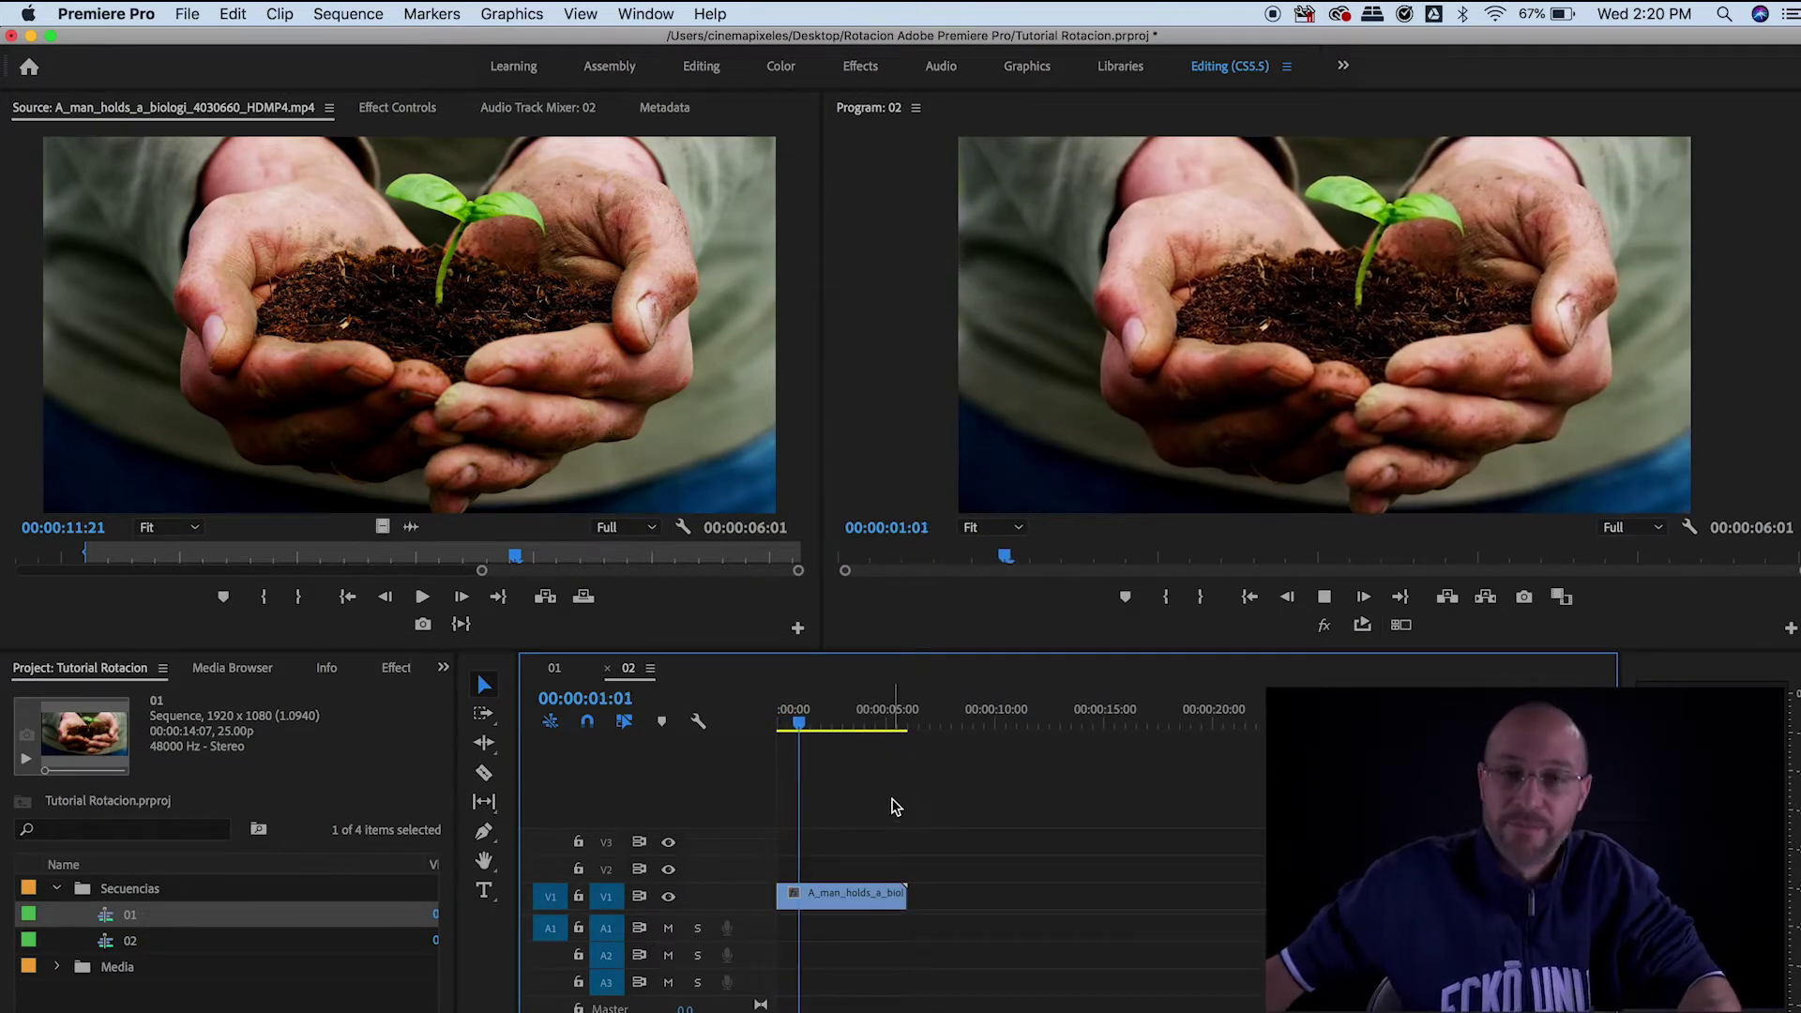
pyautogui.moveTo(821, 725); pyautogui.dragTo(767, 742)
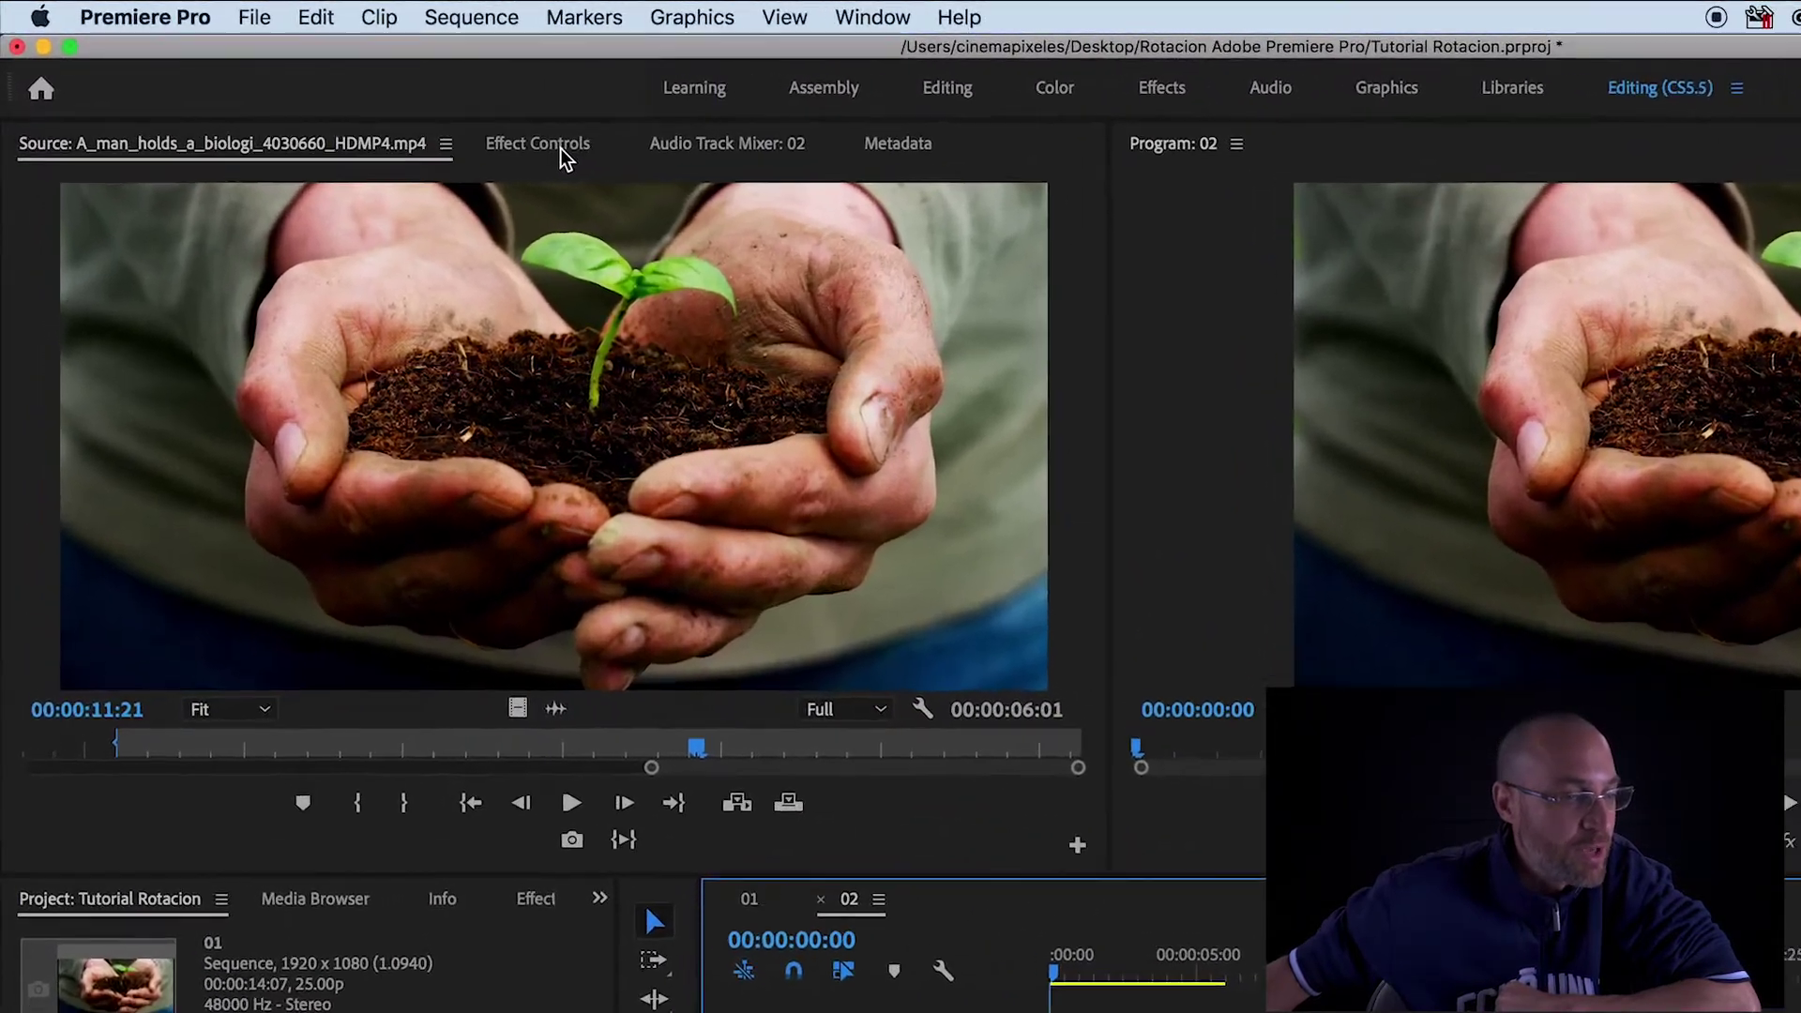
pyautogui.click(399, 108)
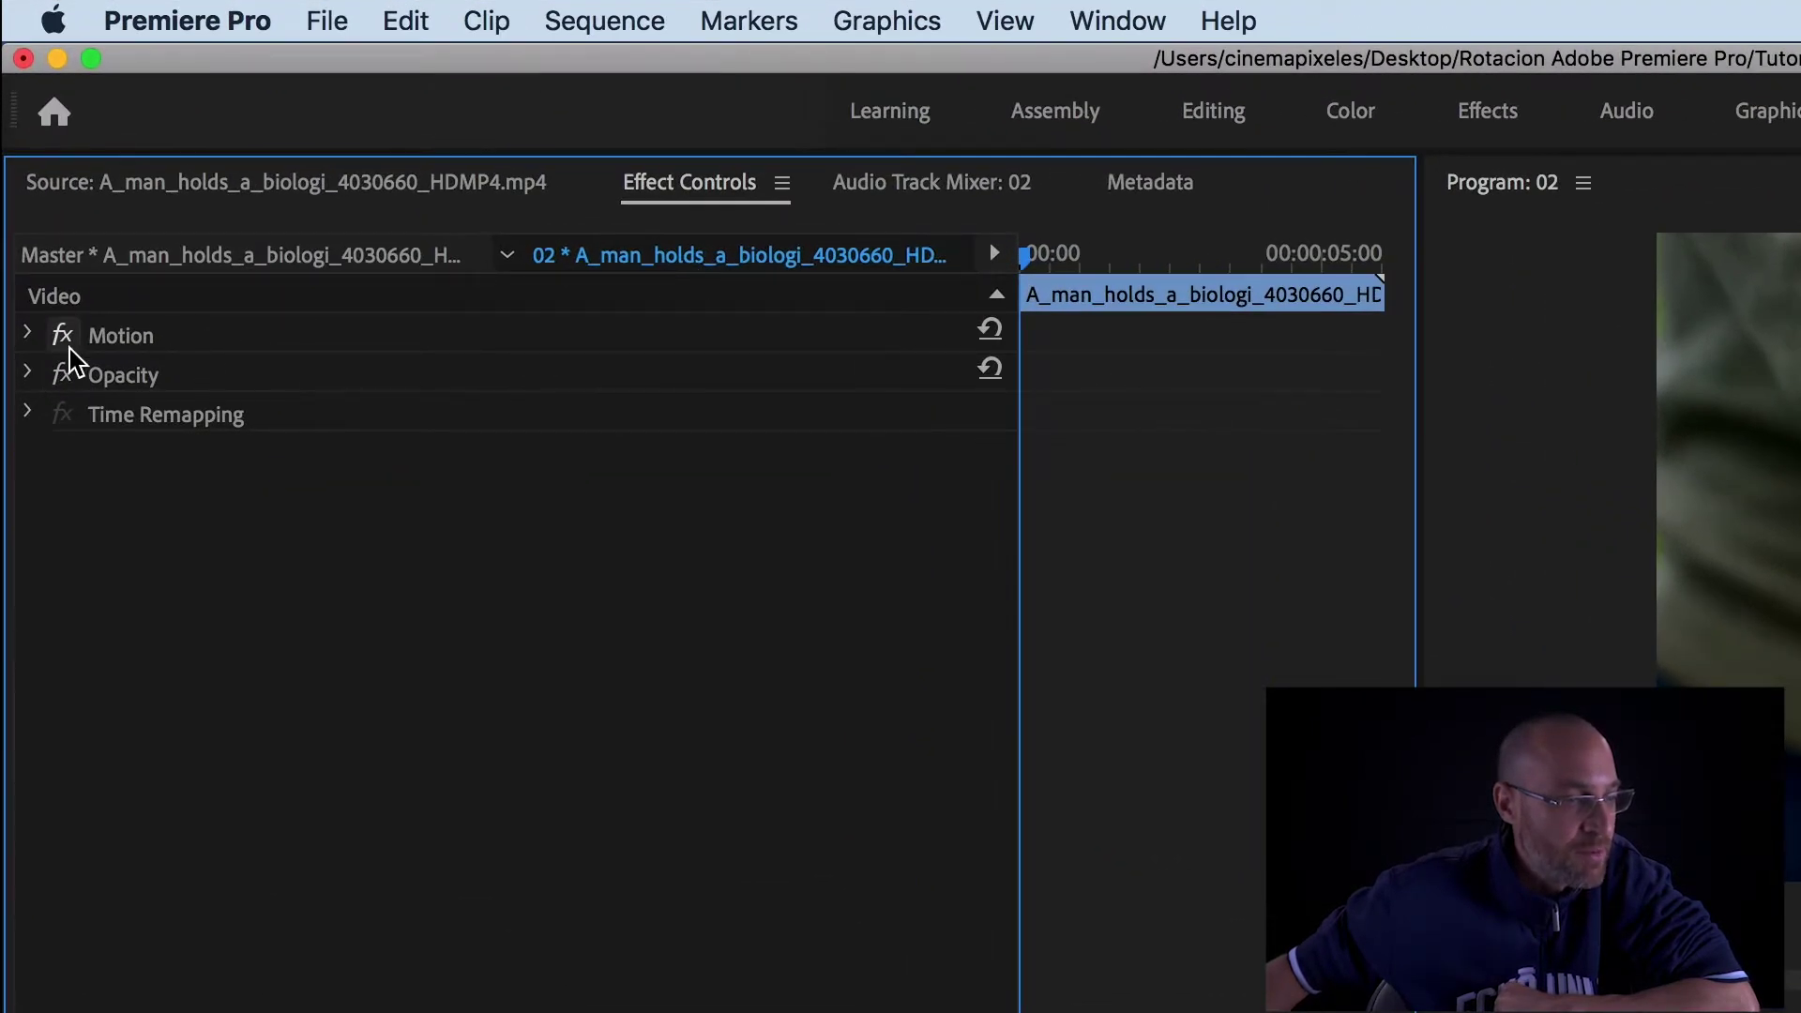
# Set the clip's Motion Rotation to -5.0° with a first keyframe at 00:00:00:00
pyautogui.click(28, 335)
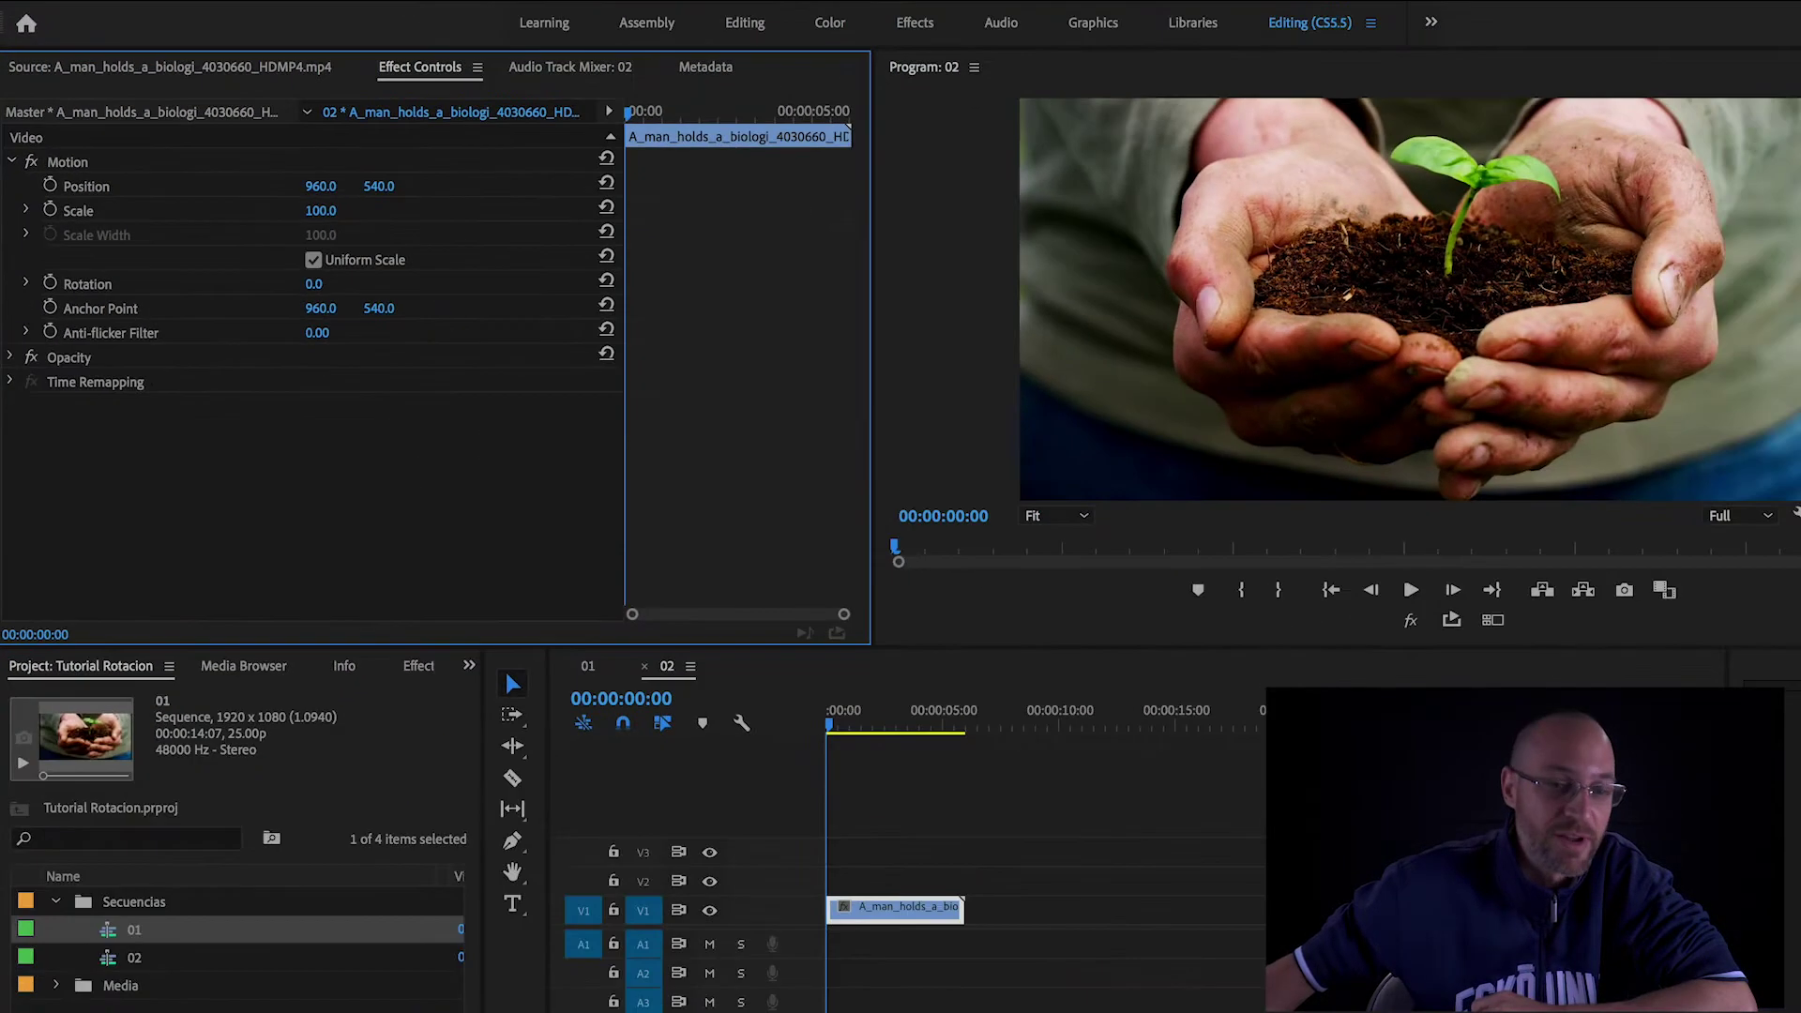
pyautogui.moveTo(312, 283)
pyautogui.mouseDown()
pyautogui.moveTo(227, 284)
pyautogui.moveTo(357, 283)
pyautogui.moveTo(293, 283)
pyautogui.mouseUp()
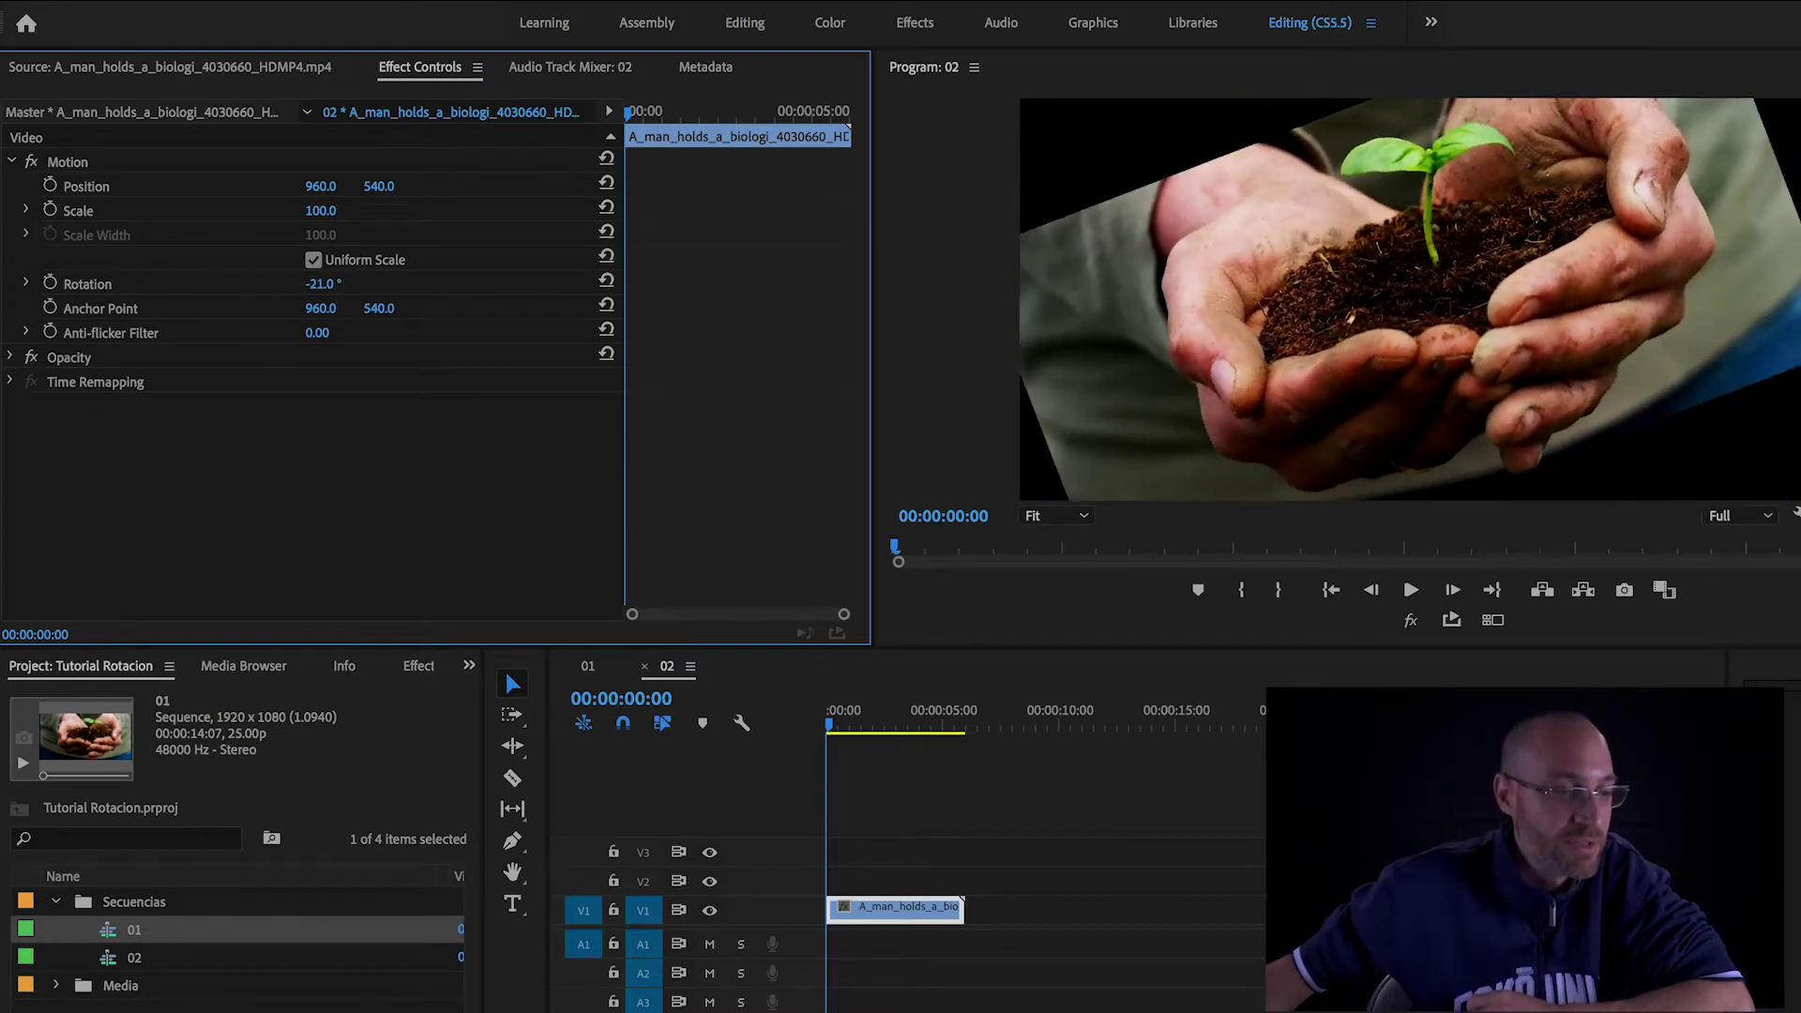
pyautogui.click(321, 285)
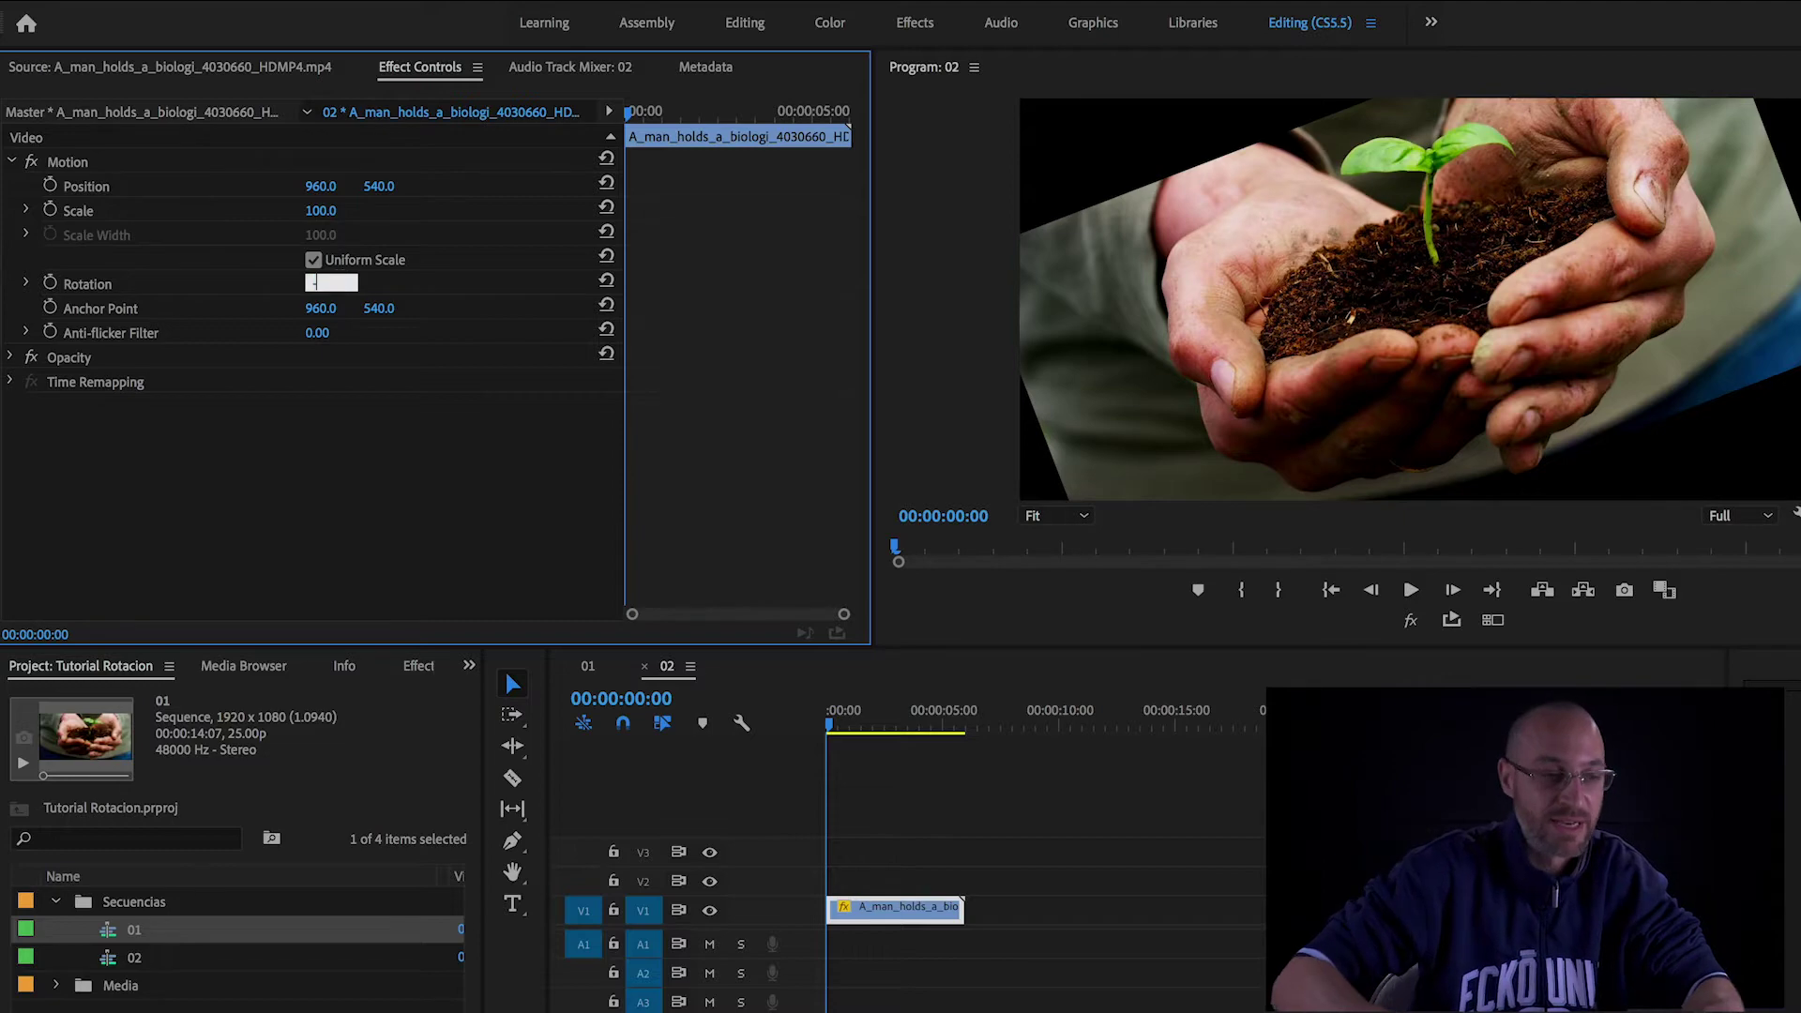
pyautogui.write('5')
pyautogui.press('Return')
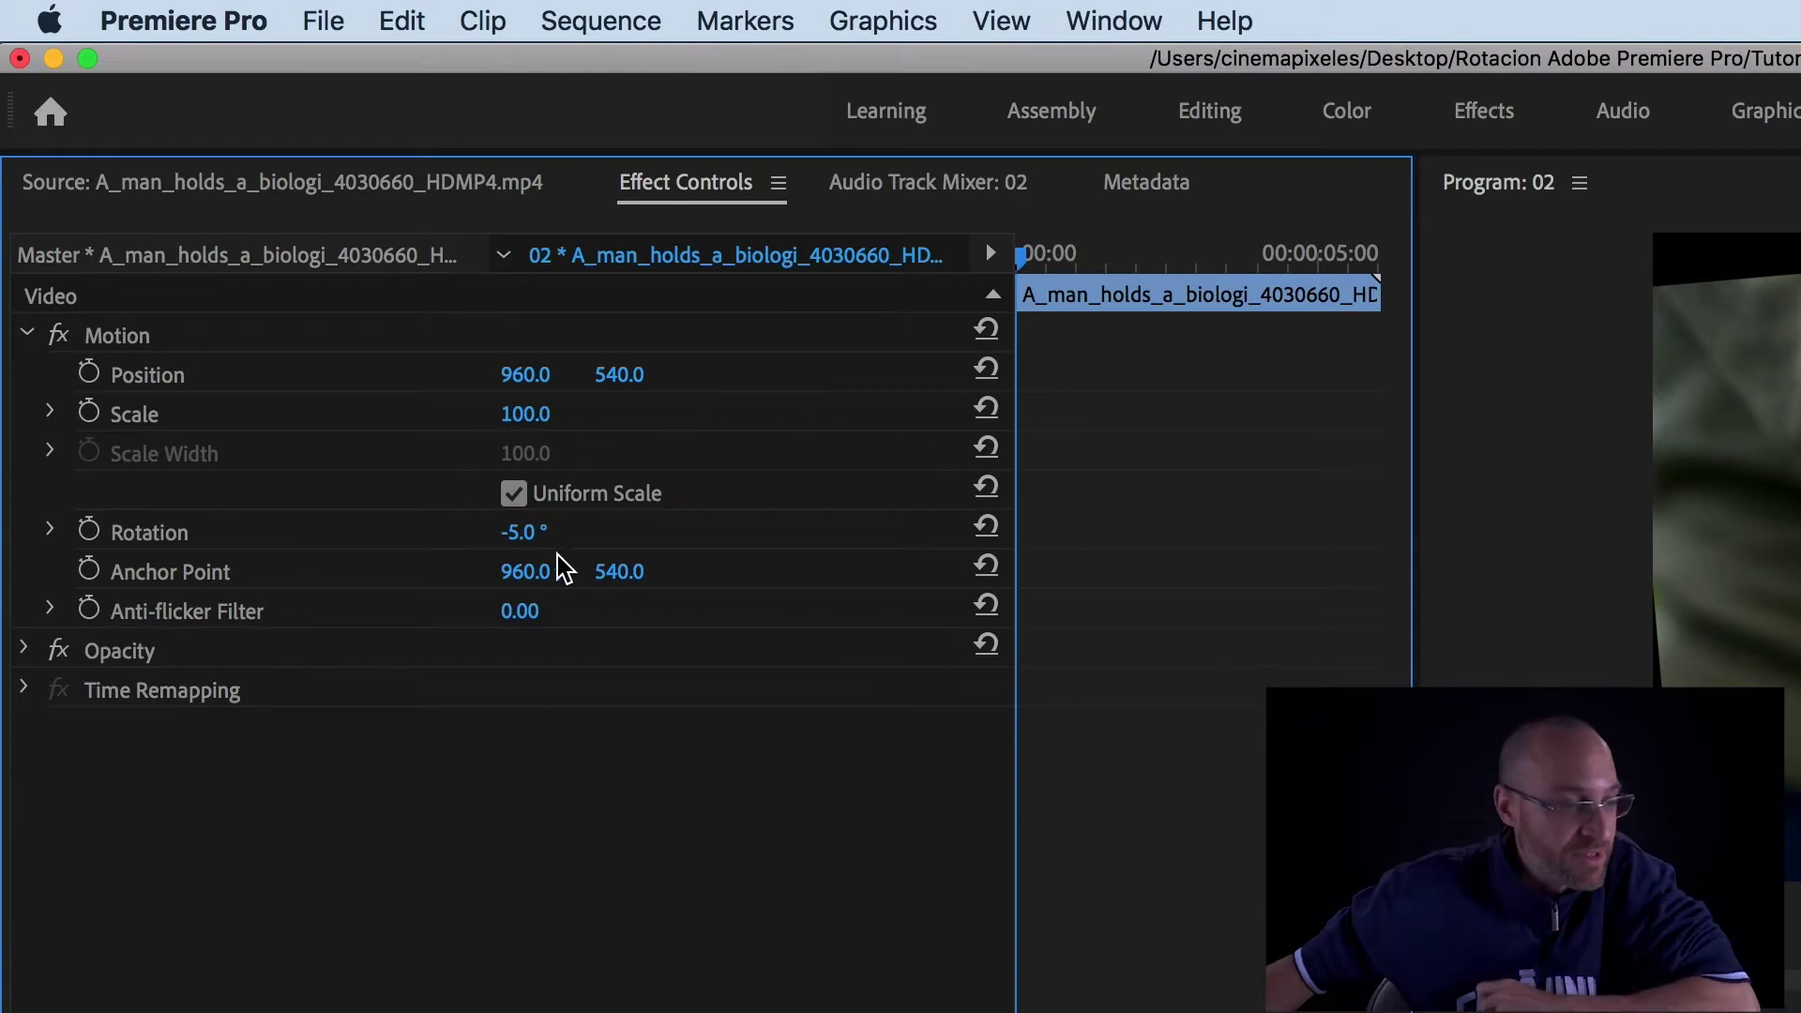
pyautogui.click(92, 531)
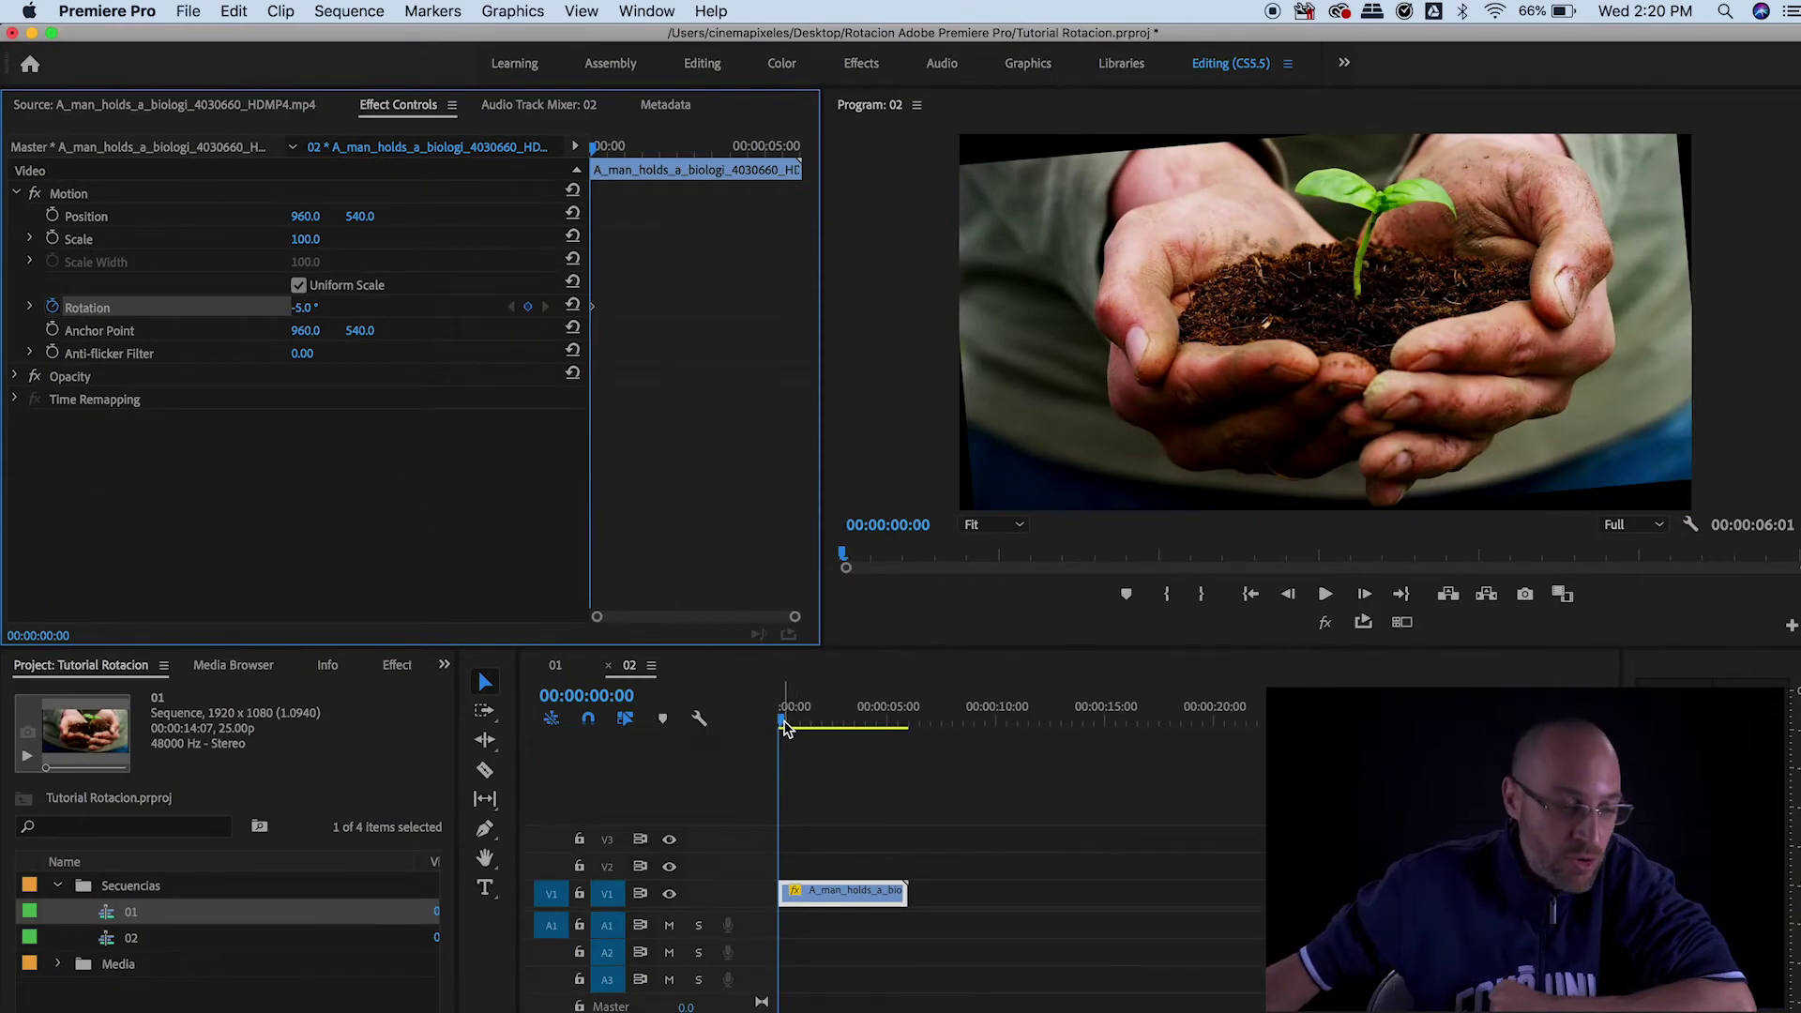
# On the clip's last frame at 00:00:06:00, set Rotation to 5.0° as a second keyframe
pyautogui.moveTo(784, 728)
pyautogui.mouseDown()
pyautogui.moveTo(867, 731)
pyautogui.moveTo(952, 788)
pyautogui.mouseUp()
pyautogui.press('Up')
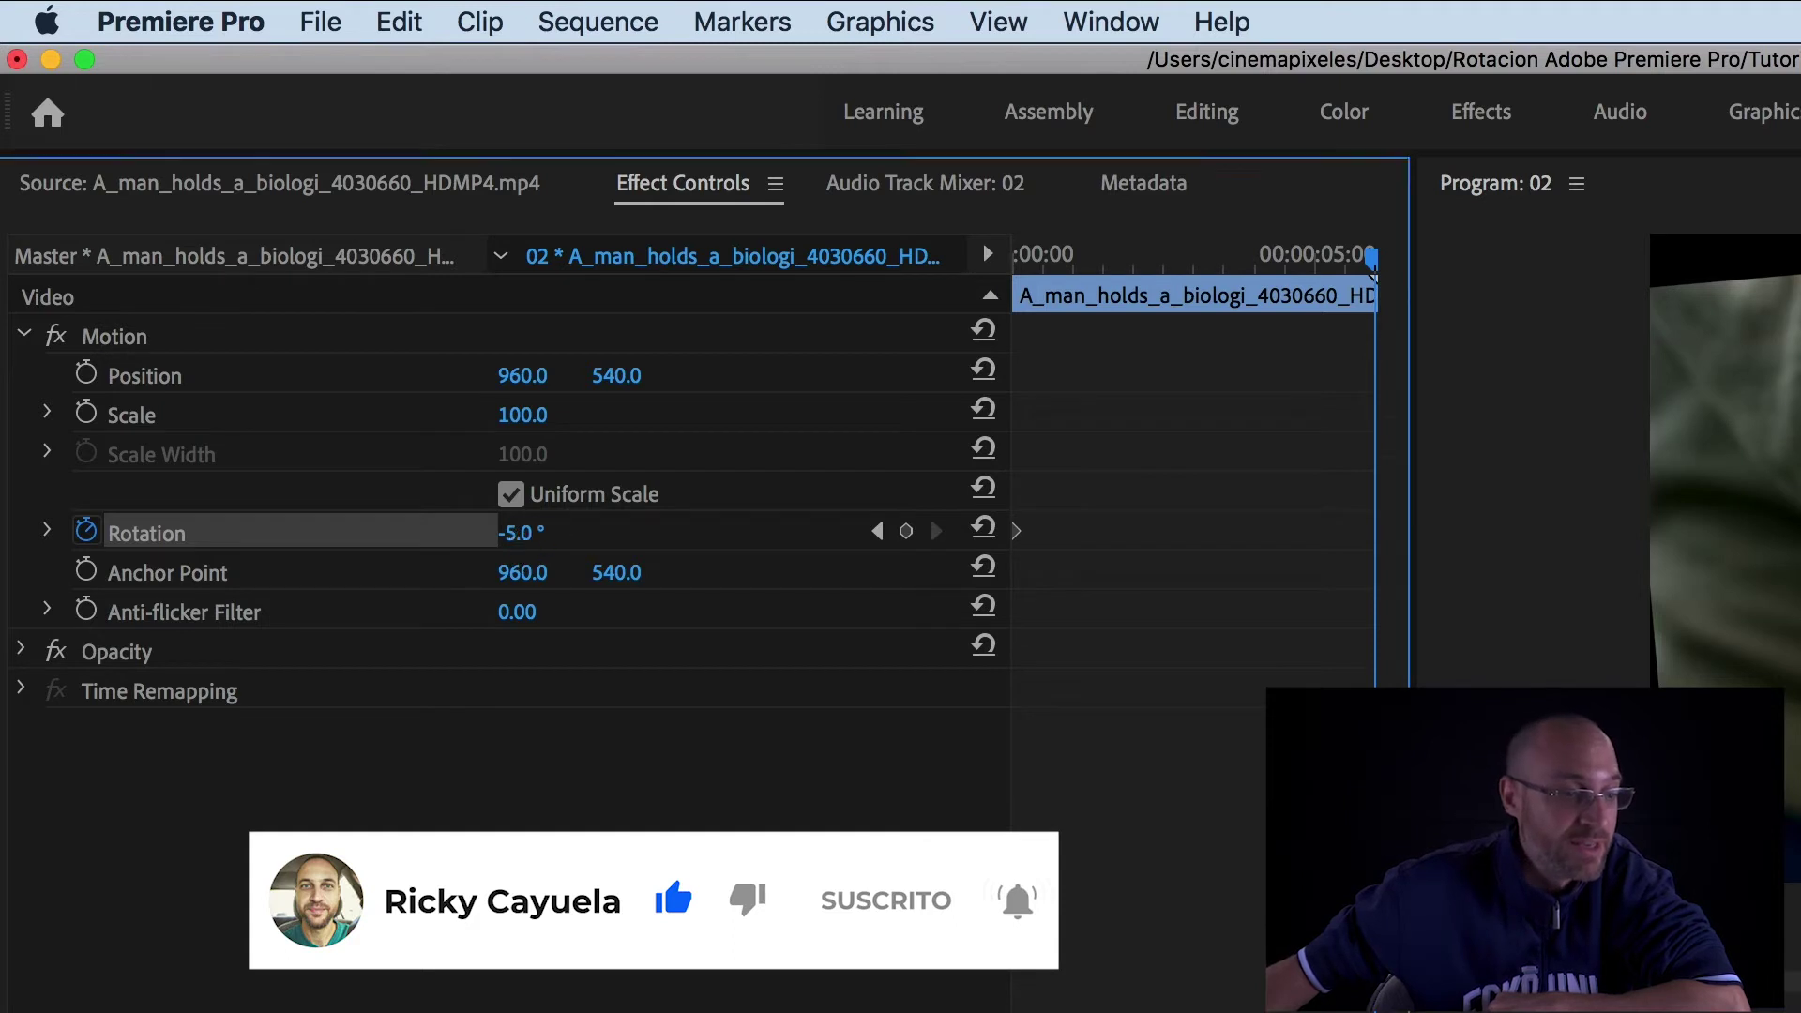
pyautogui.click(524, 534)
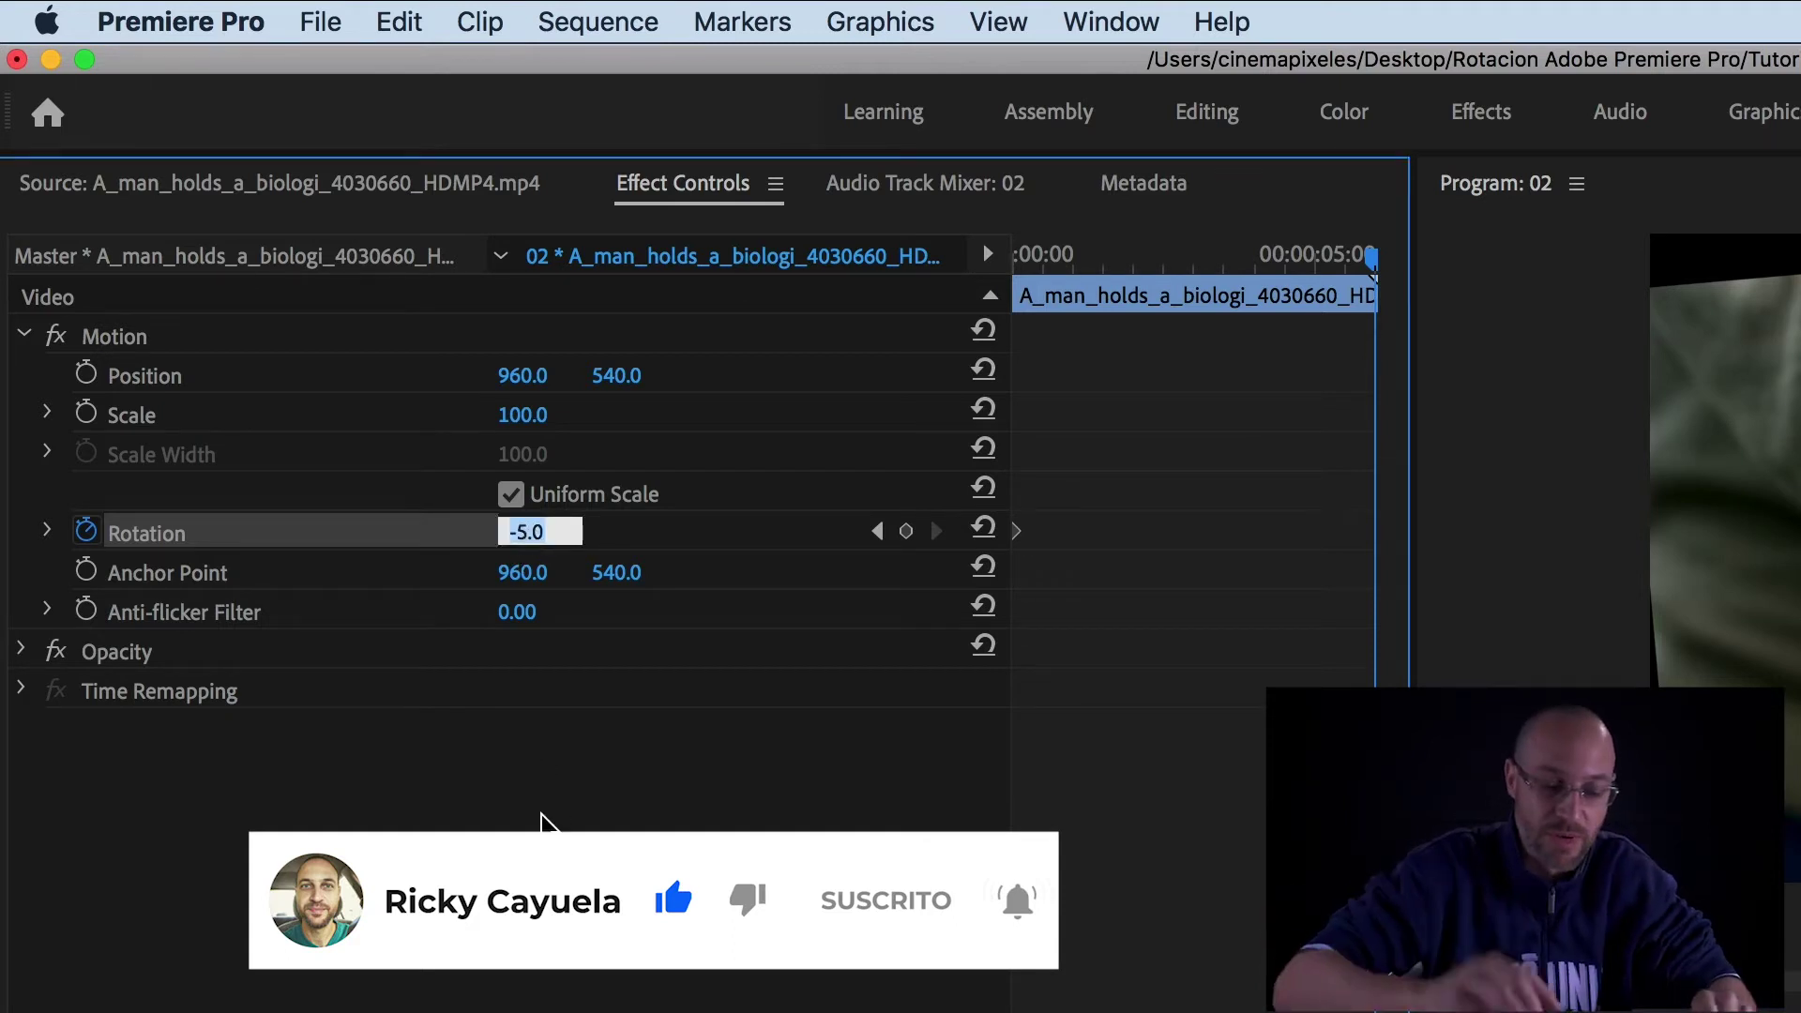
pyautogui.write('5')
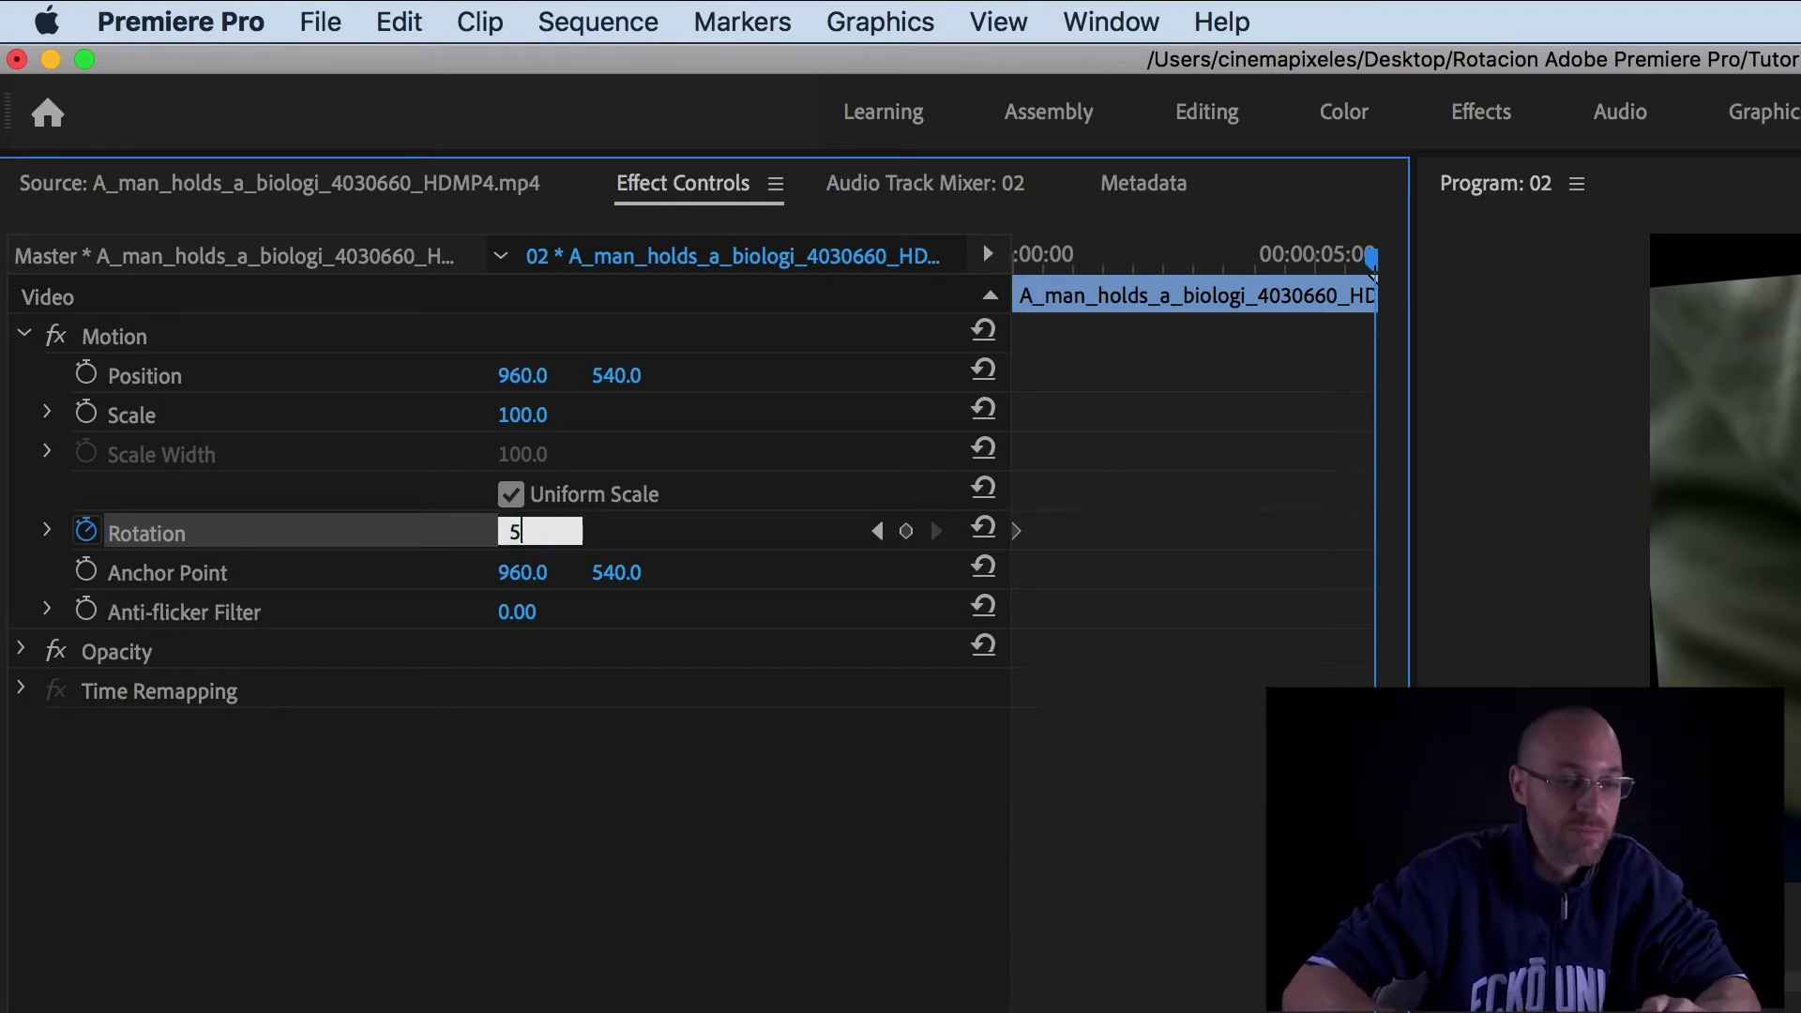
pyautogui.press('Return')
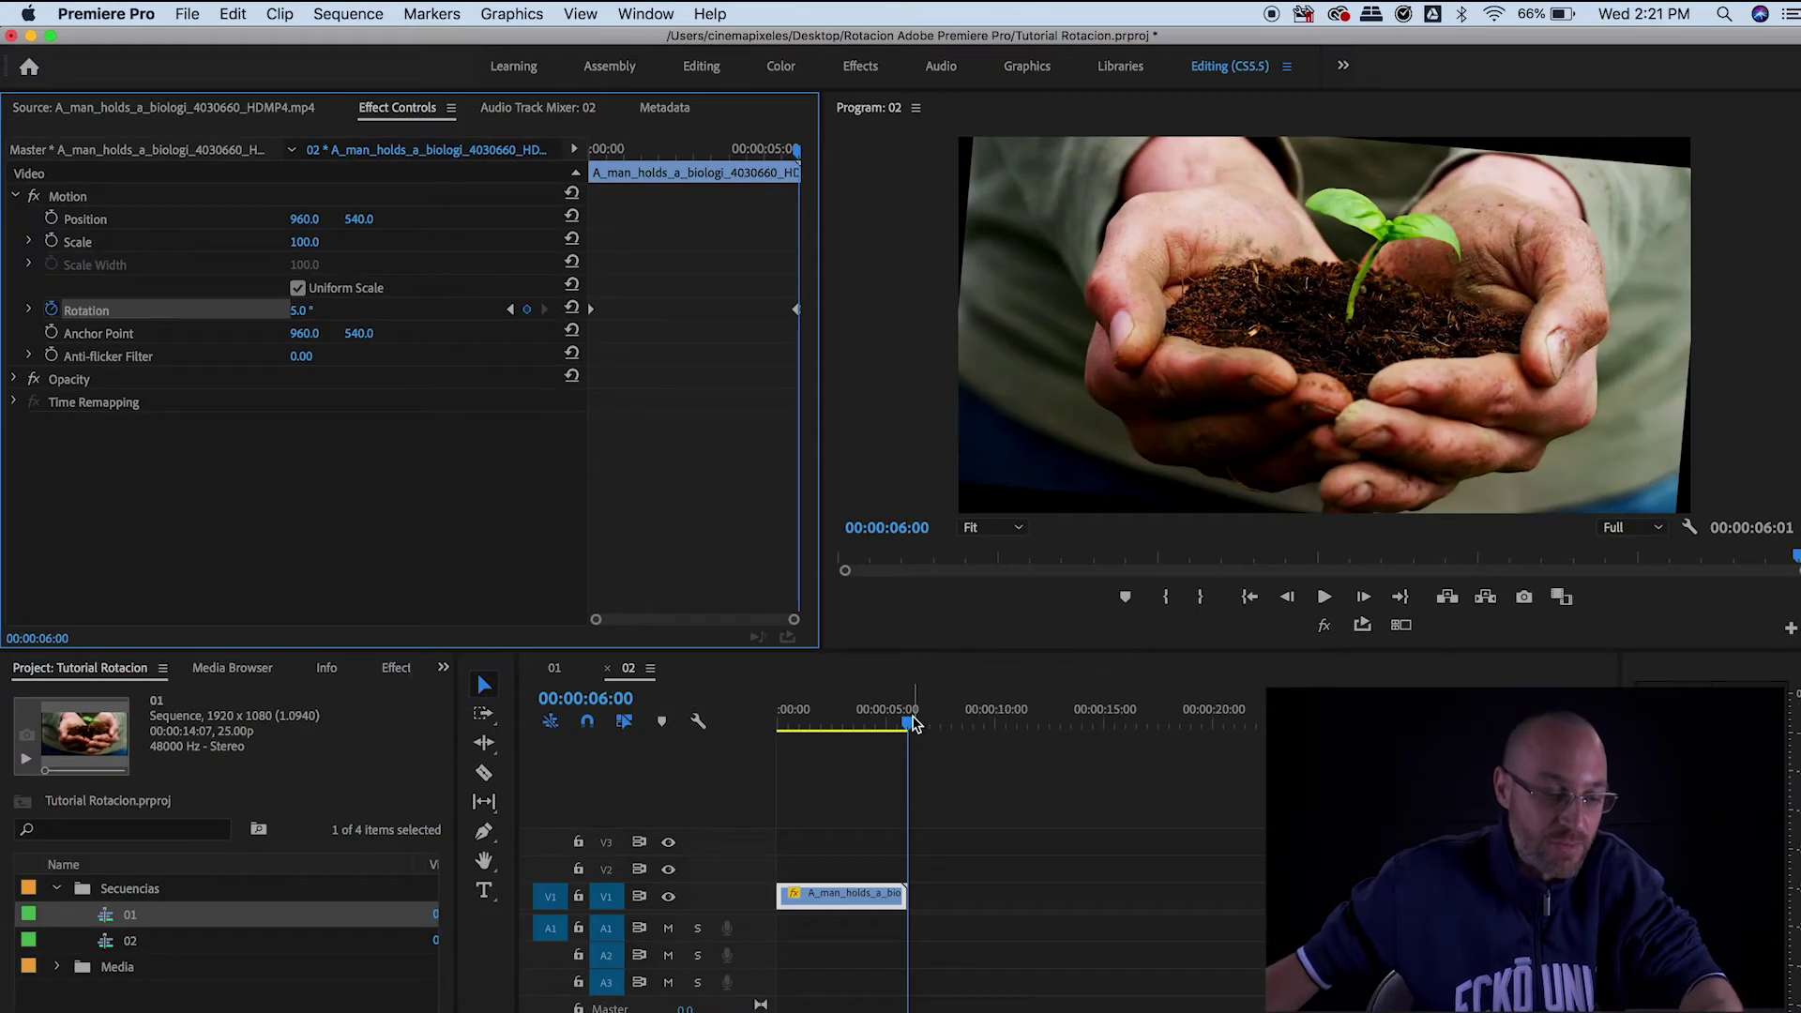
# Check the clip's end frame, then play the -5° to 5° rotation full screen
pyautogui.press('Right')
pyautogui.click(926, 737)
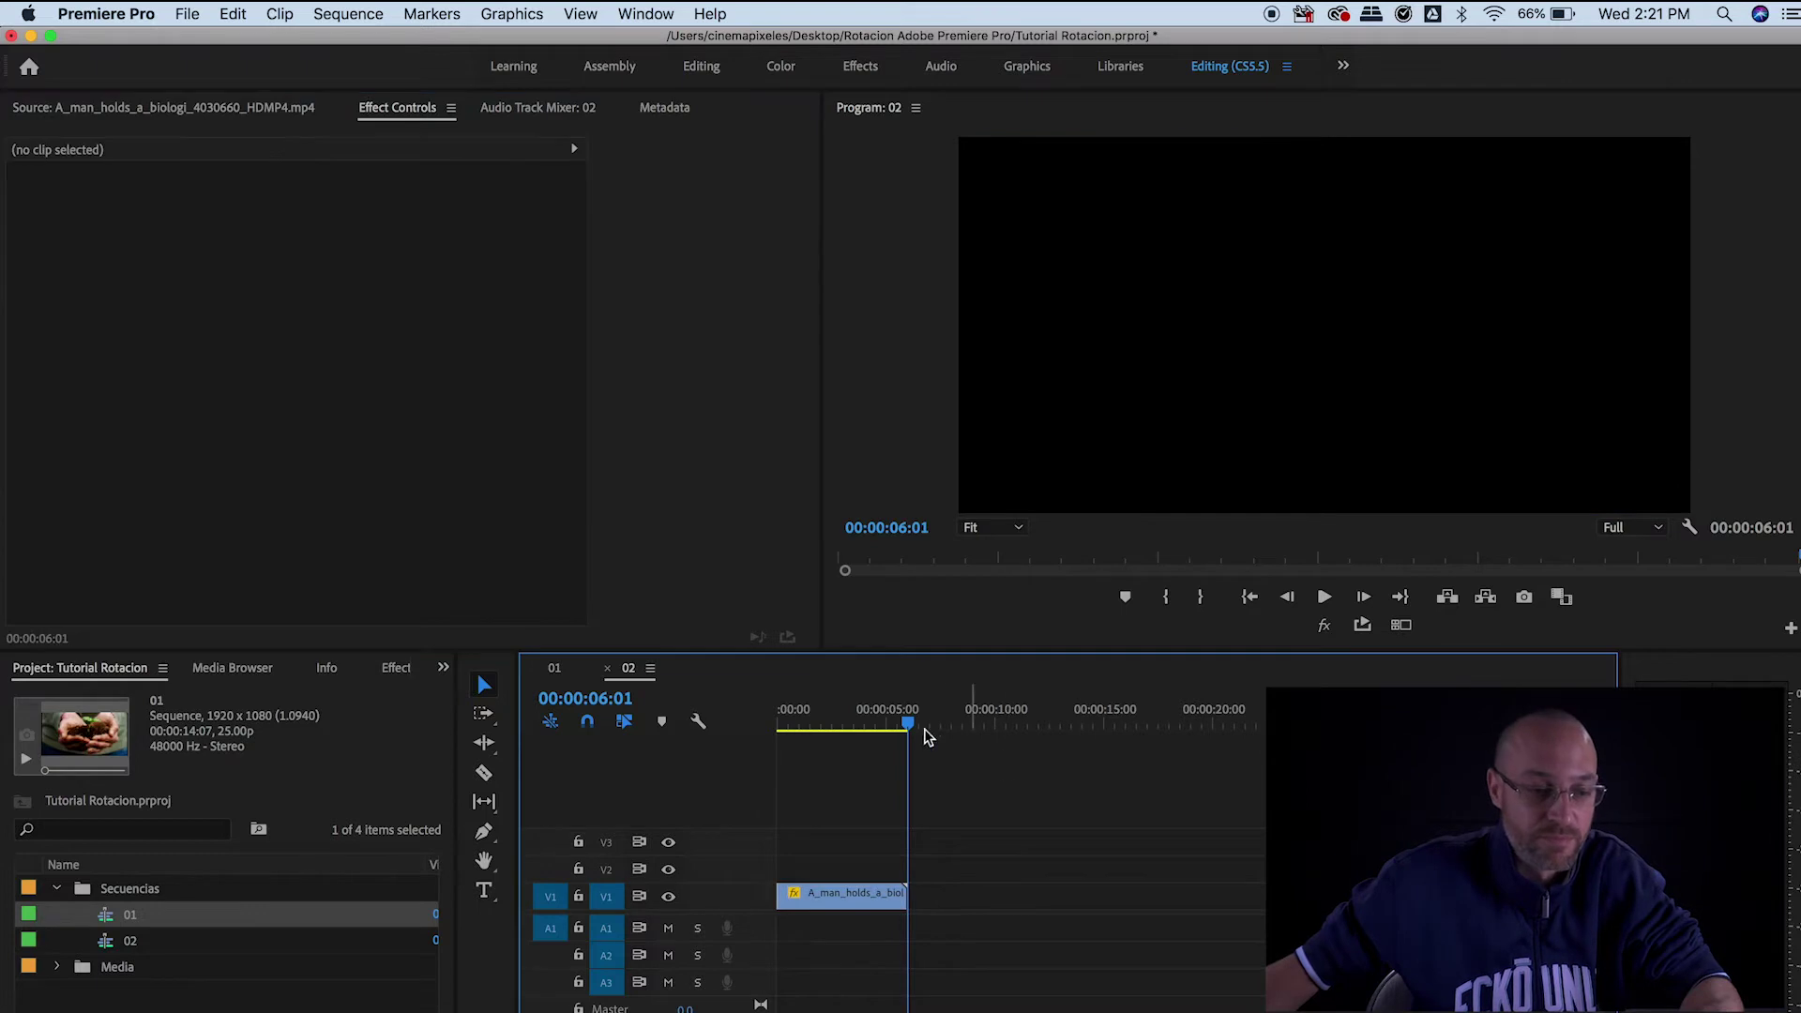
pyautogui.press('Down')
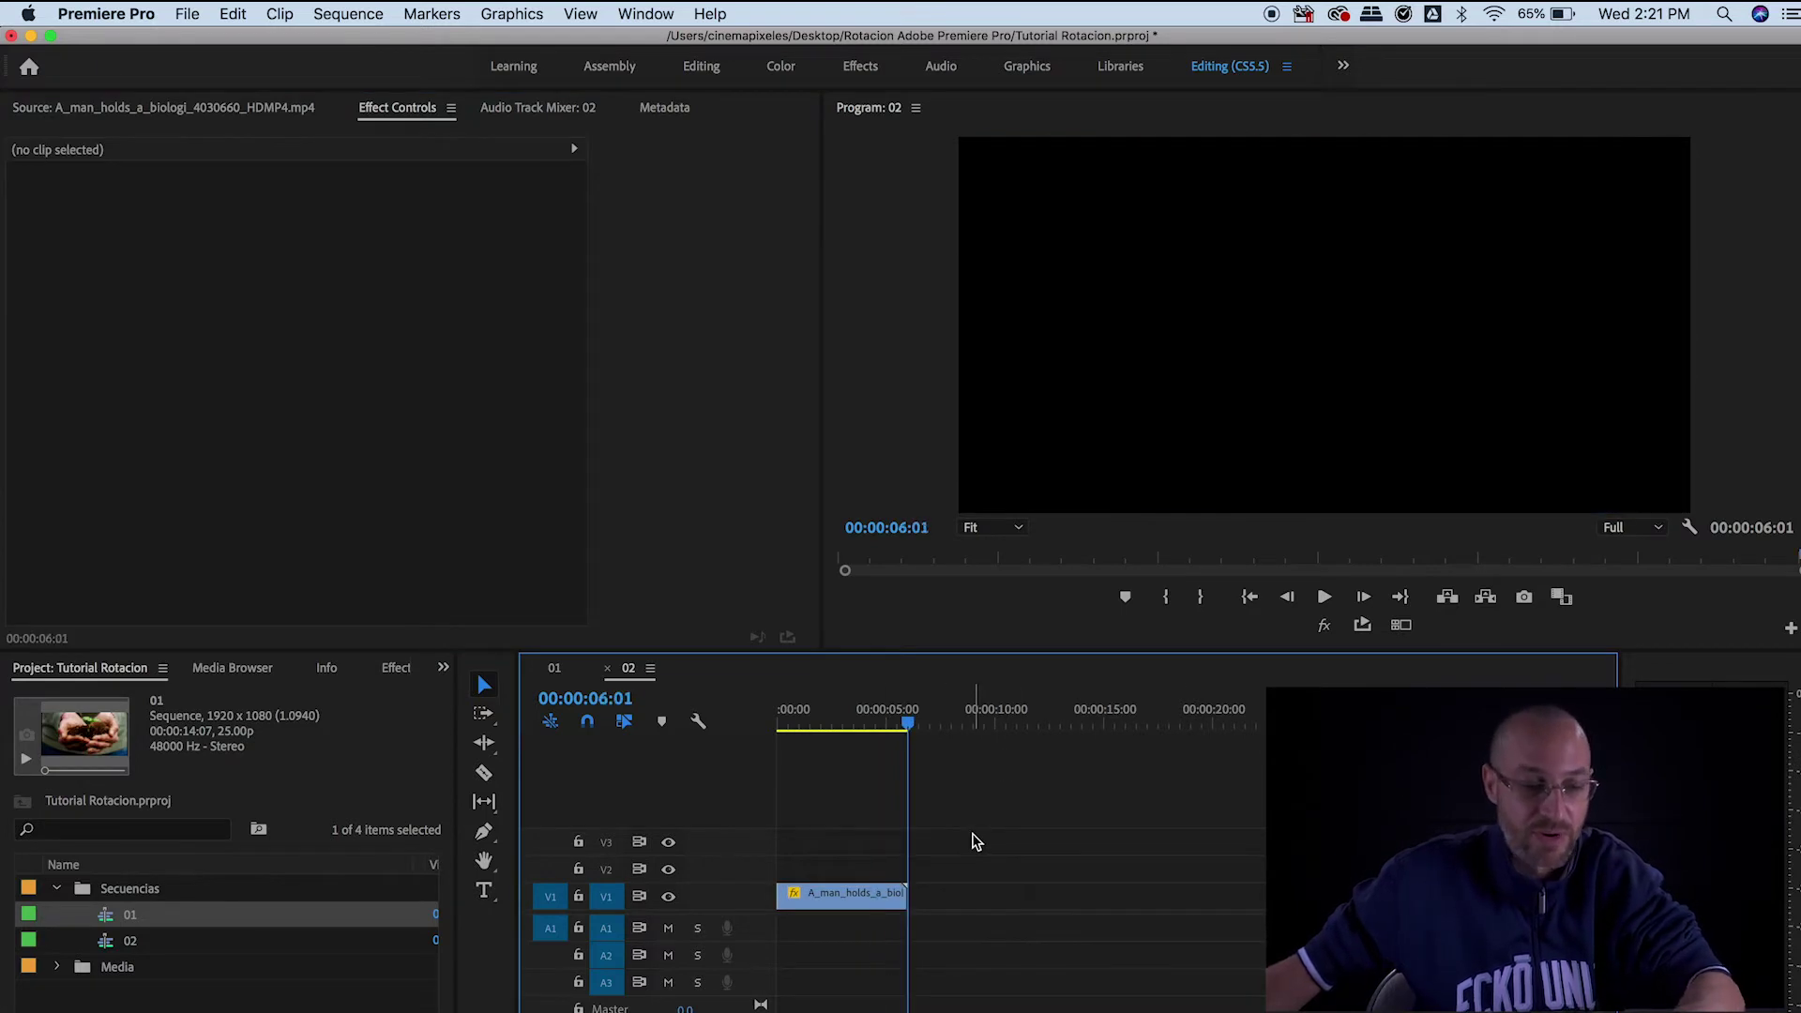
pyautogui.press('Left')
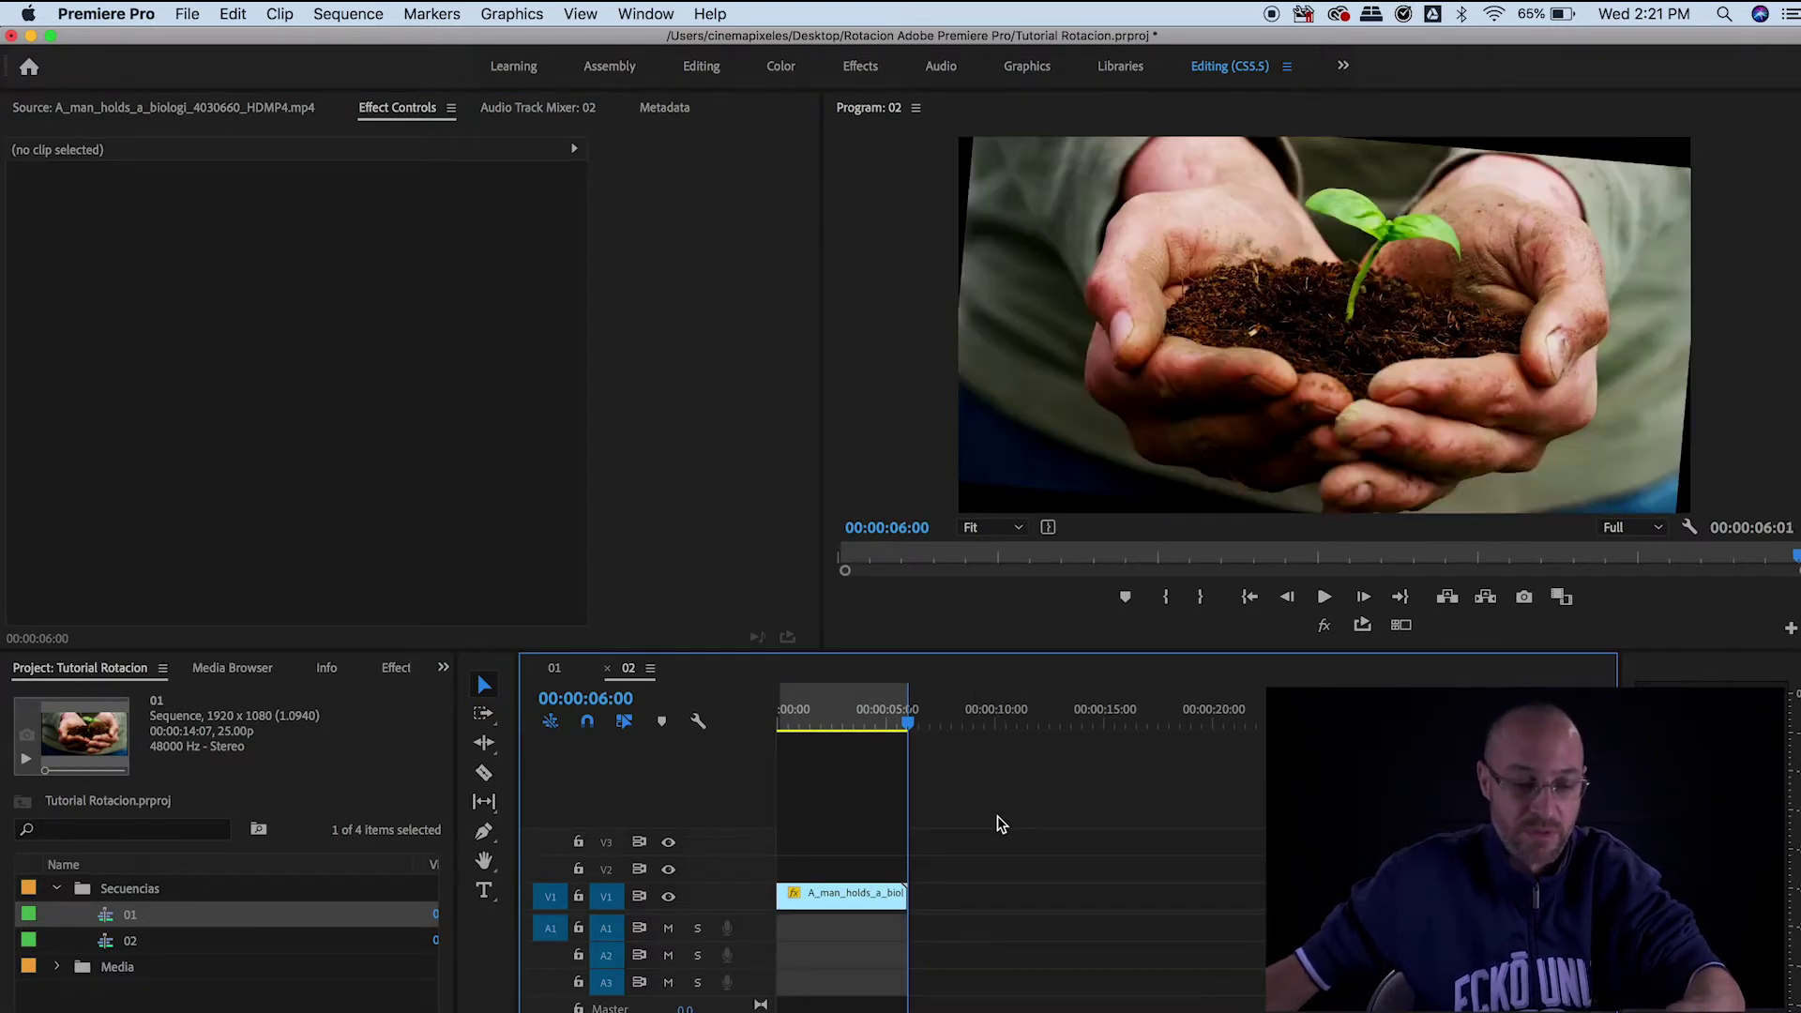
pyautogui.press('Right')
pyautogui.click(1362, 626)
pyautogui.click(773, 734)
pyautogui.press('space')
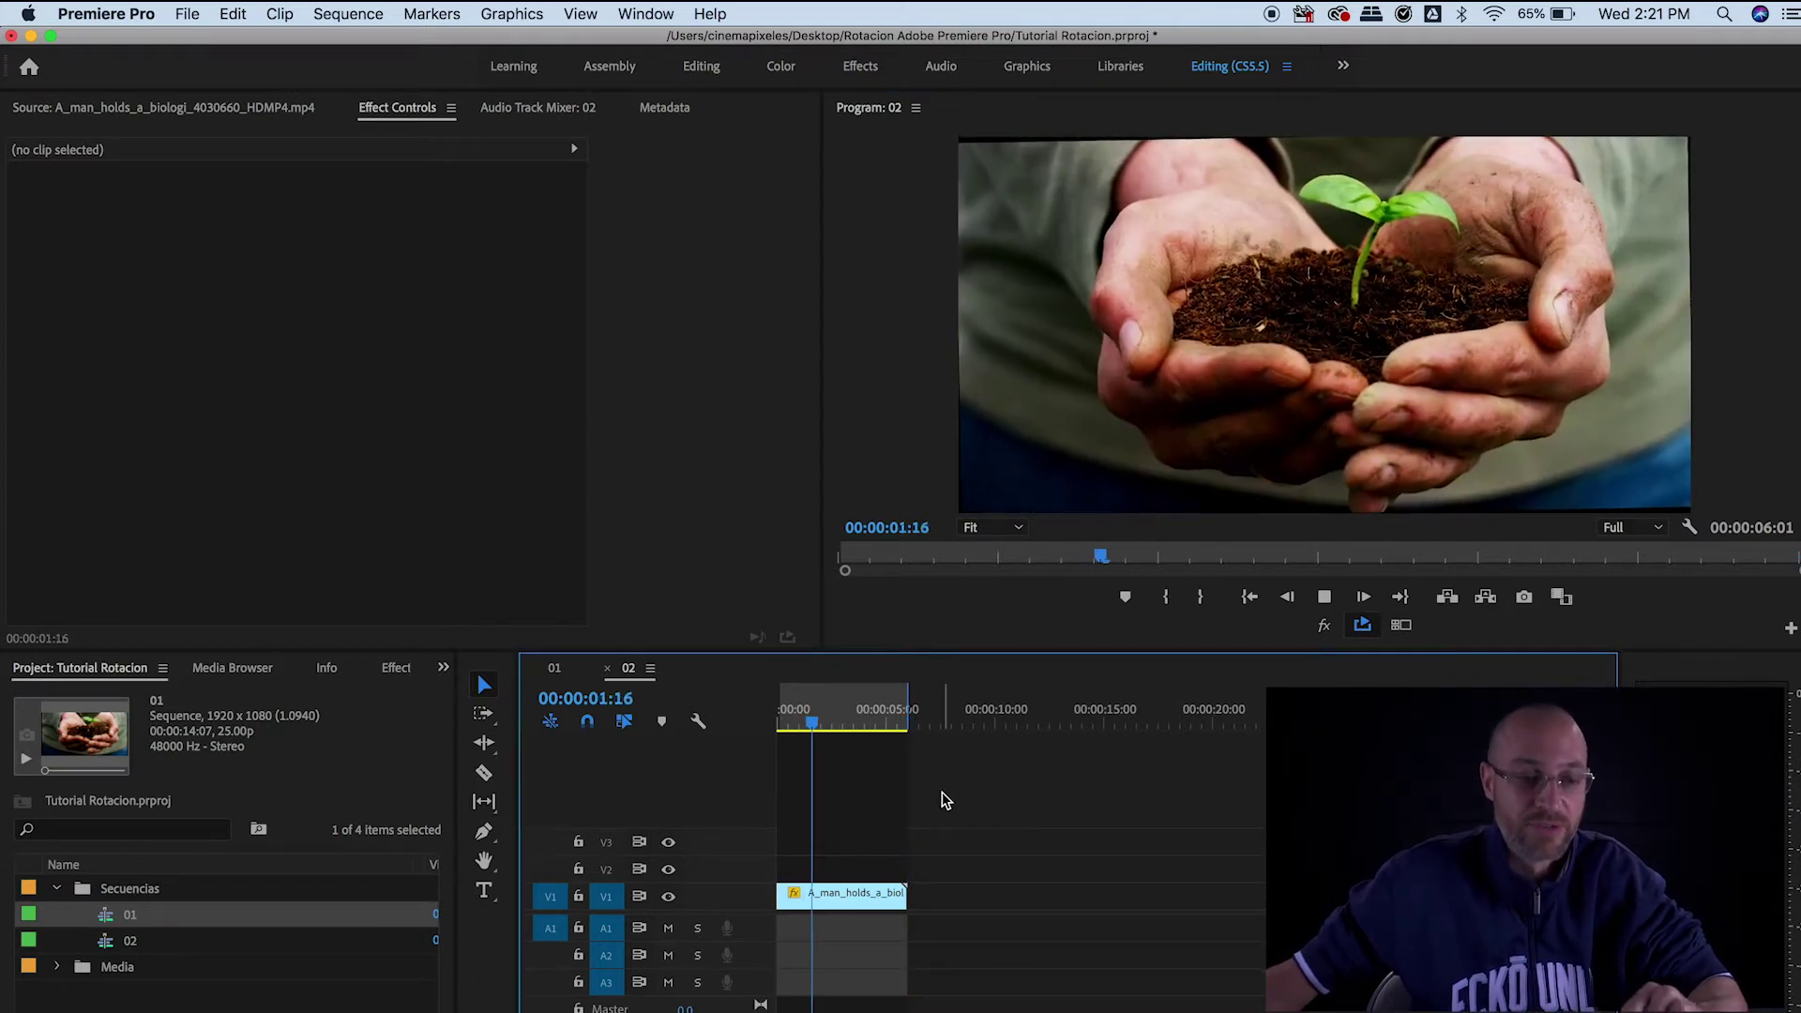
pyautogui.hotkey('ctrl', '`')
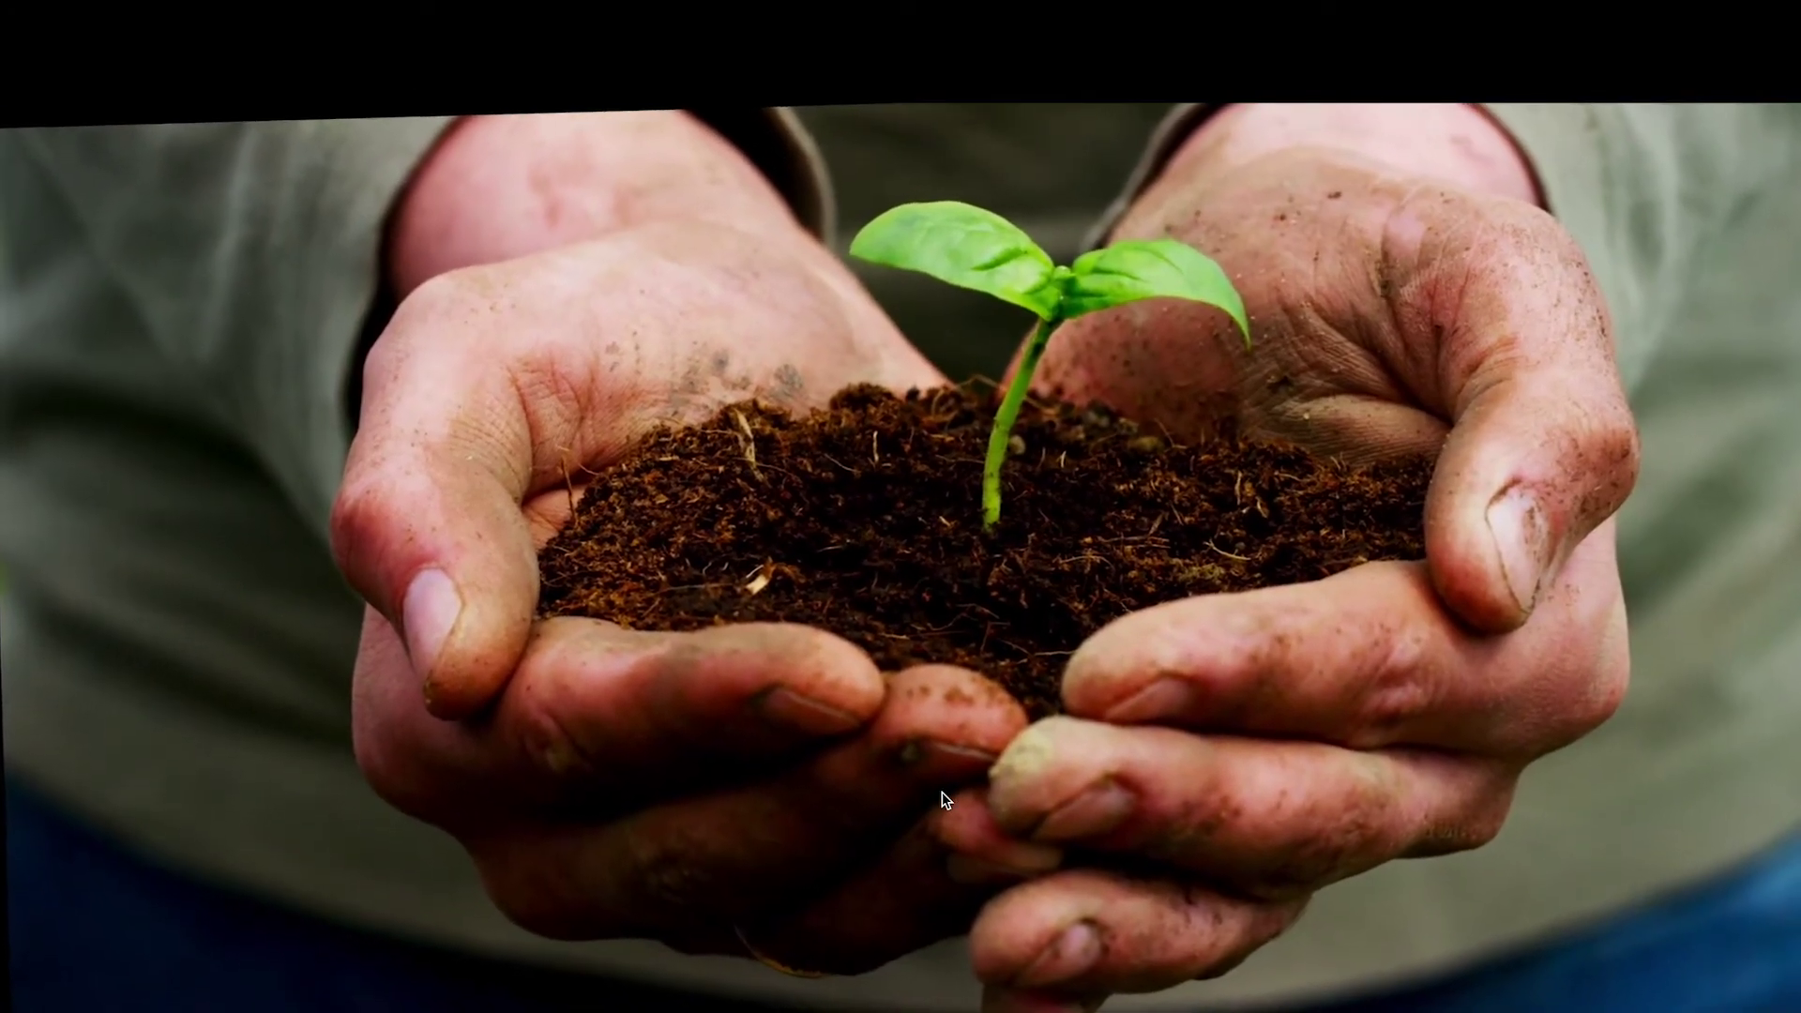
pyautogui.hotkey('ctrl', '`')
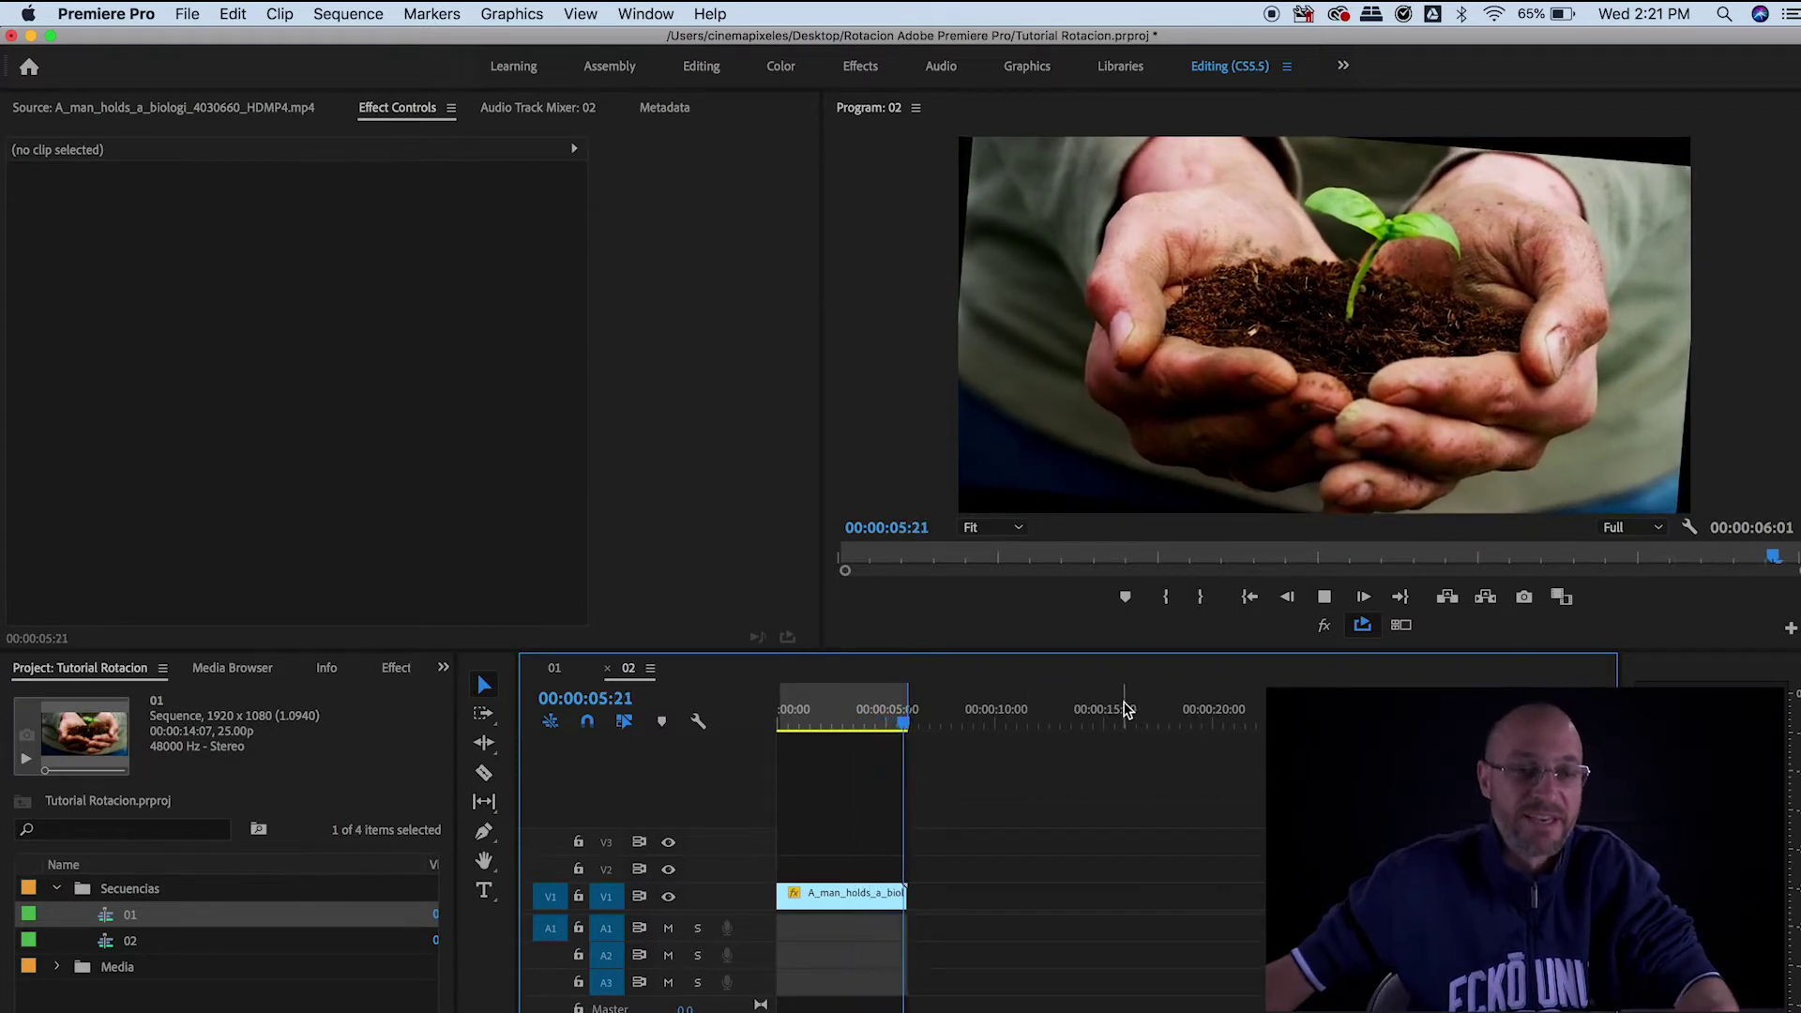
# Replay the opening of sequence 02 and bring up the File > New list
pyautogui.press('space')
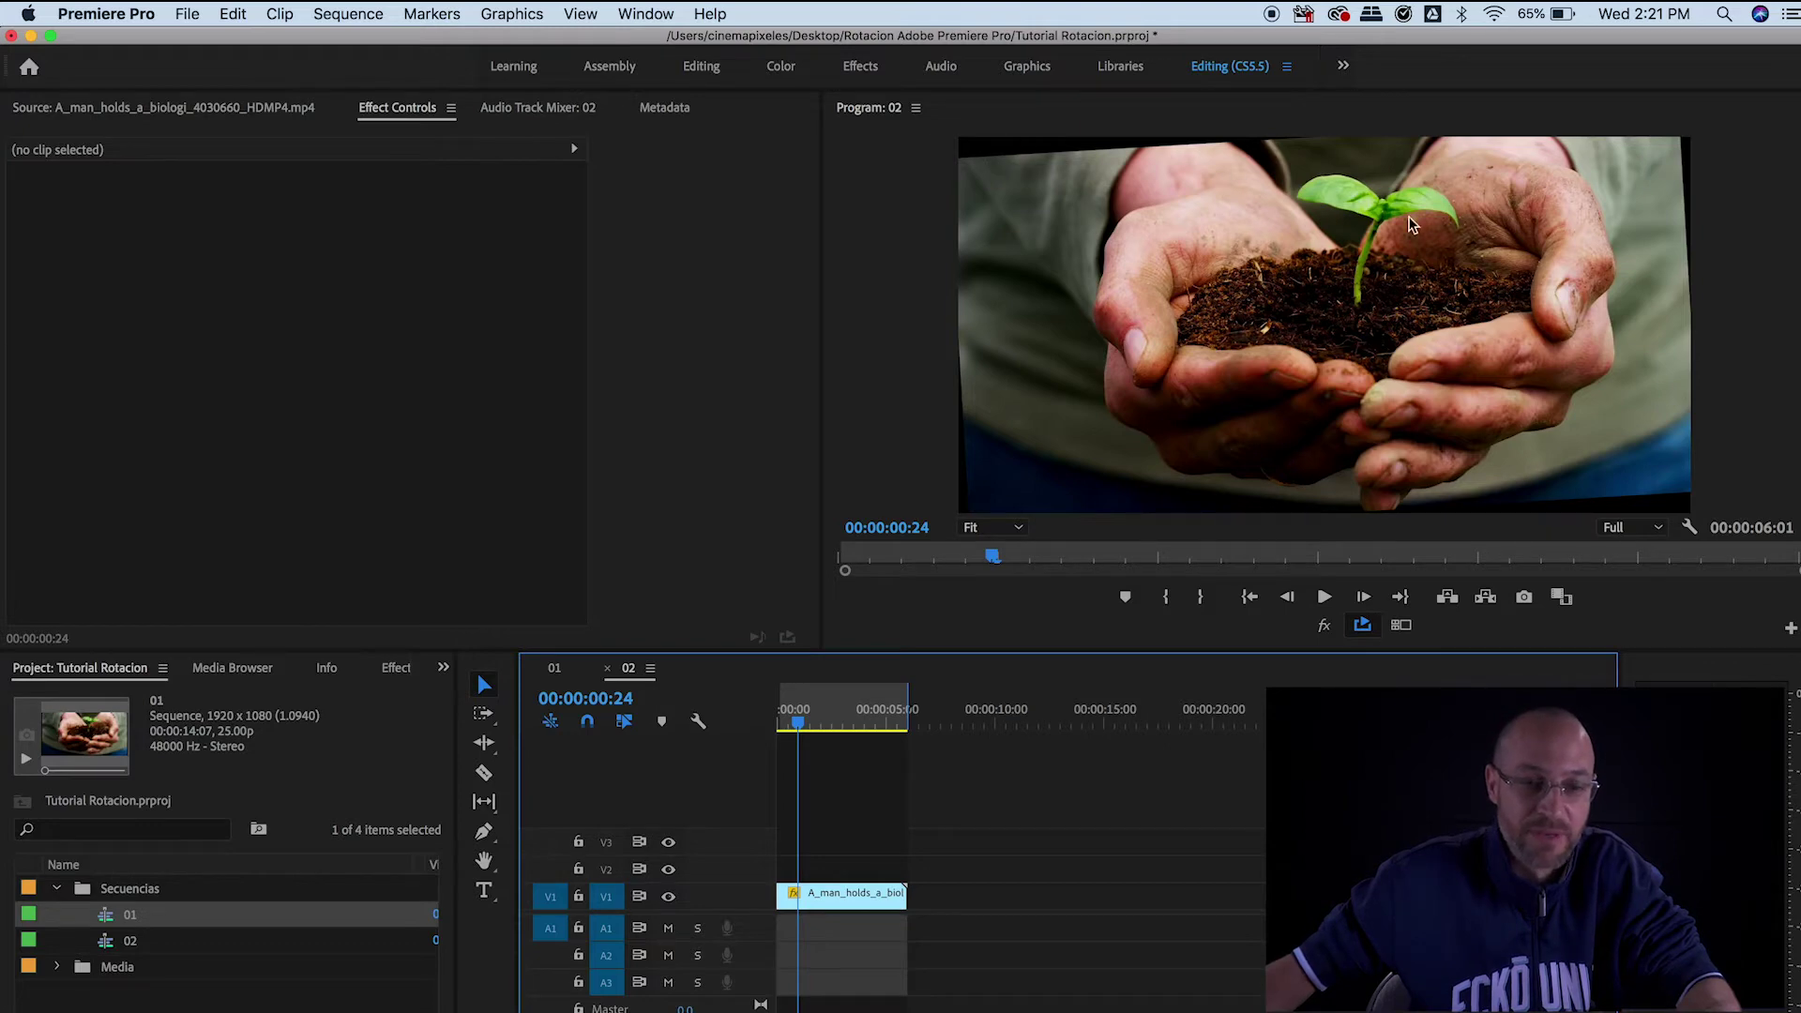
pyautogui.click(854, 881)
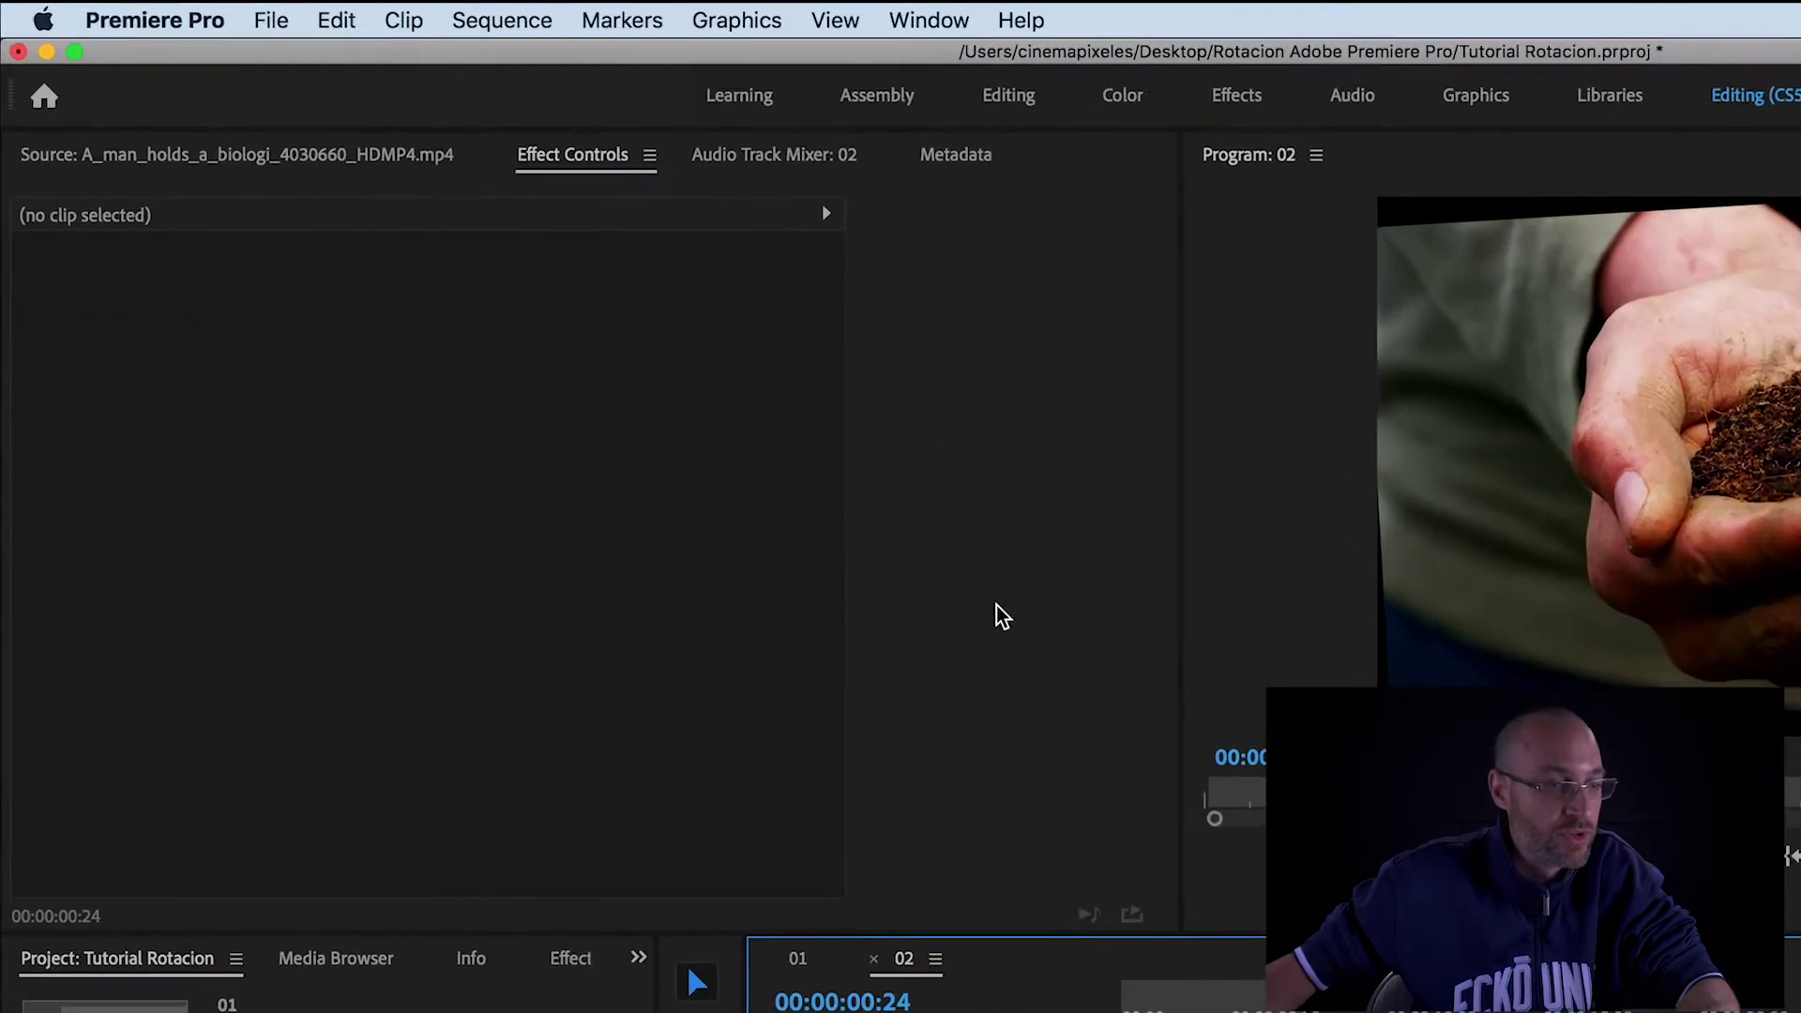
pyautogui.click(274, 20)
pyautogui.moveTo(291, 58)
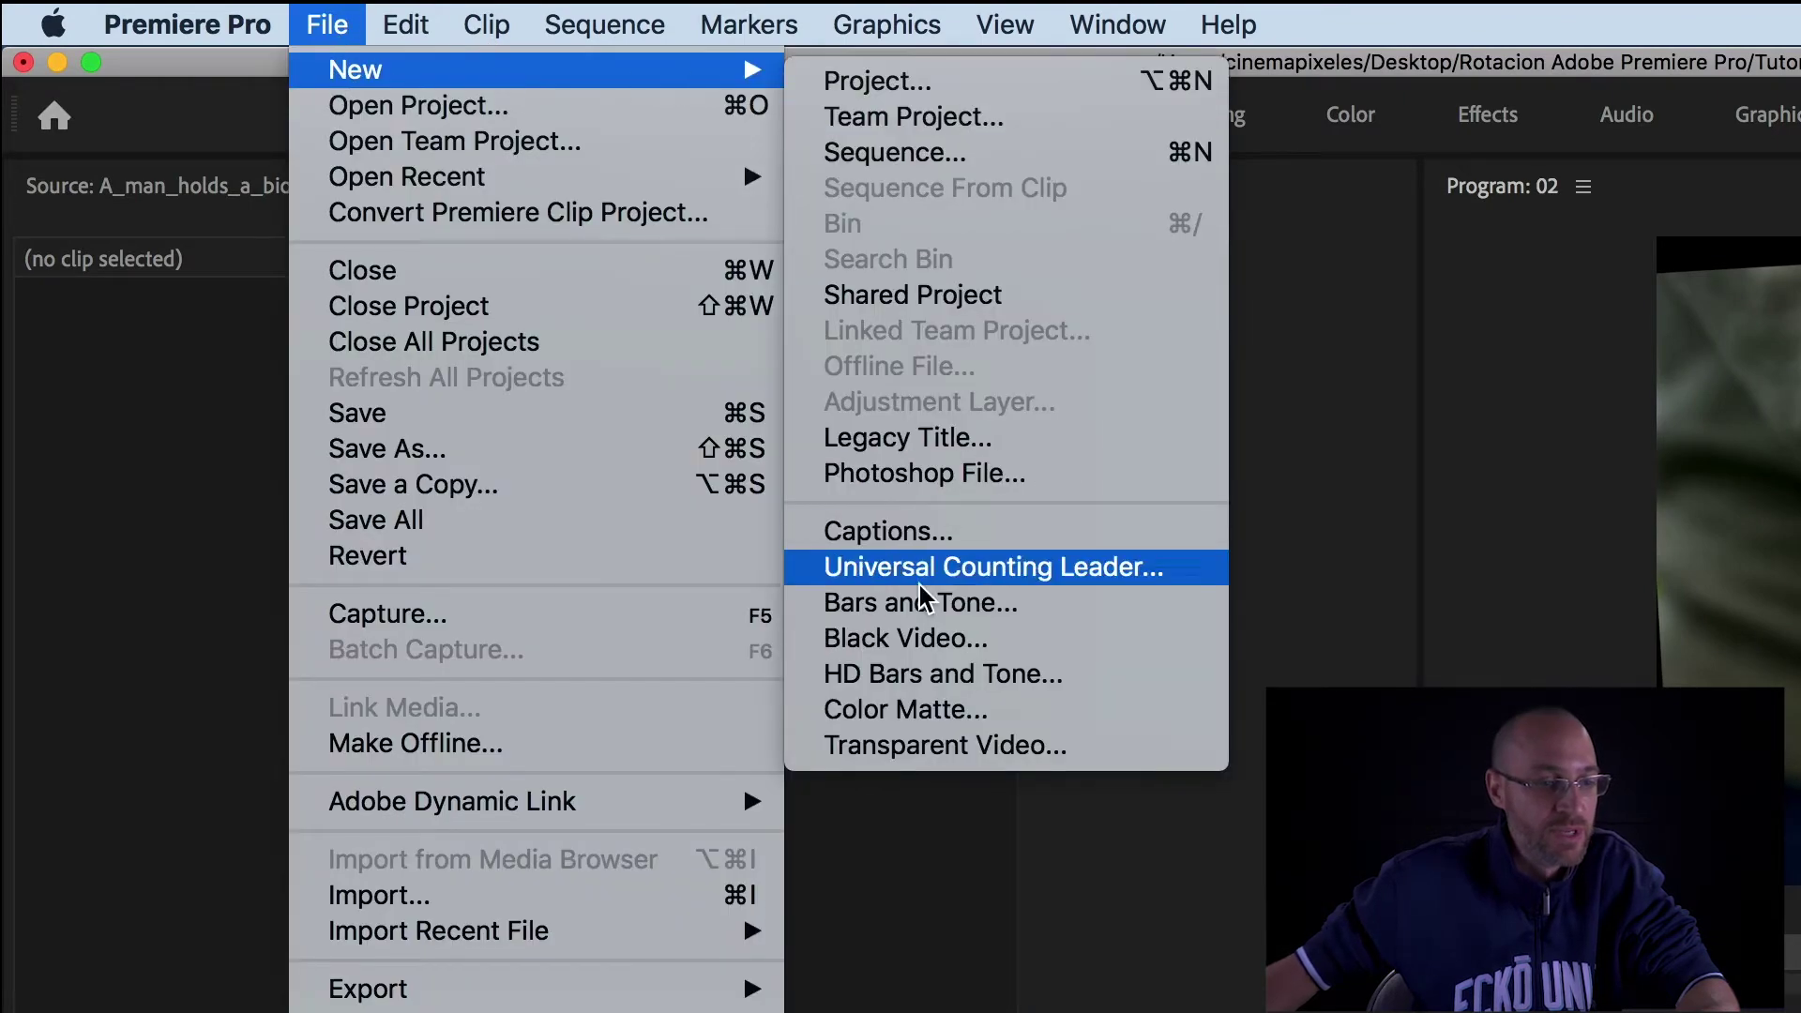
# Create a 1920×1080 pure red (FF0000) Color Matte and place it on V1 beneath the clip
pyautogui.click(924, 711)
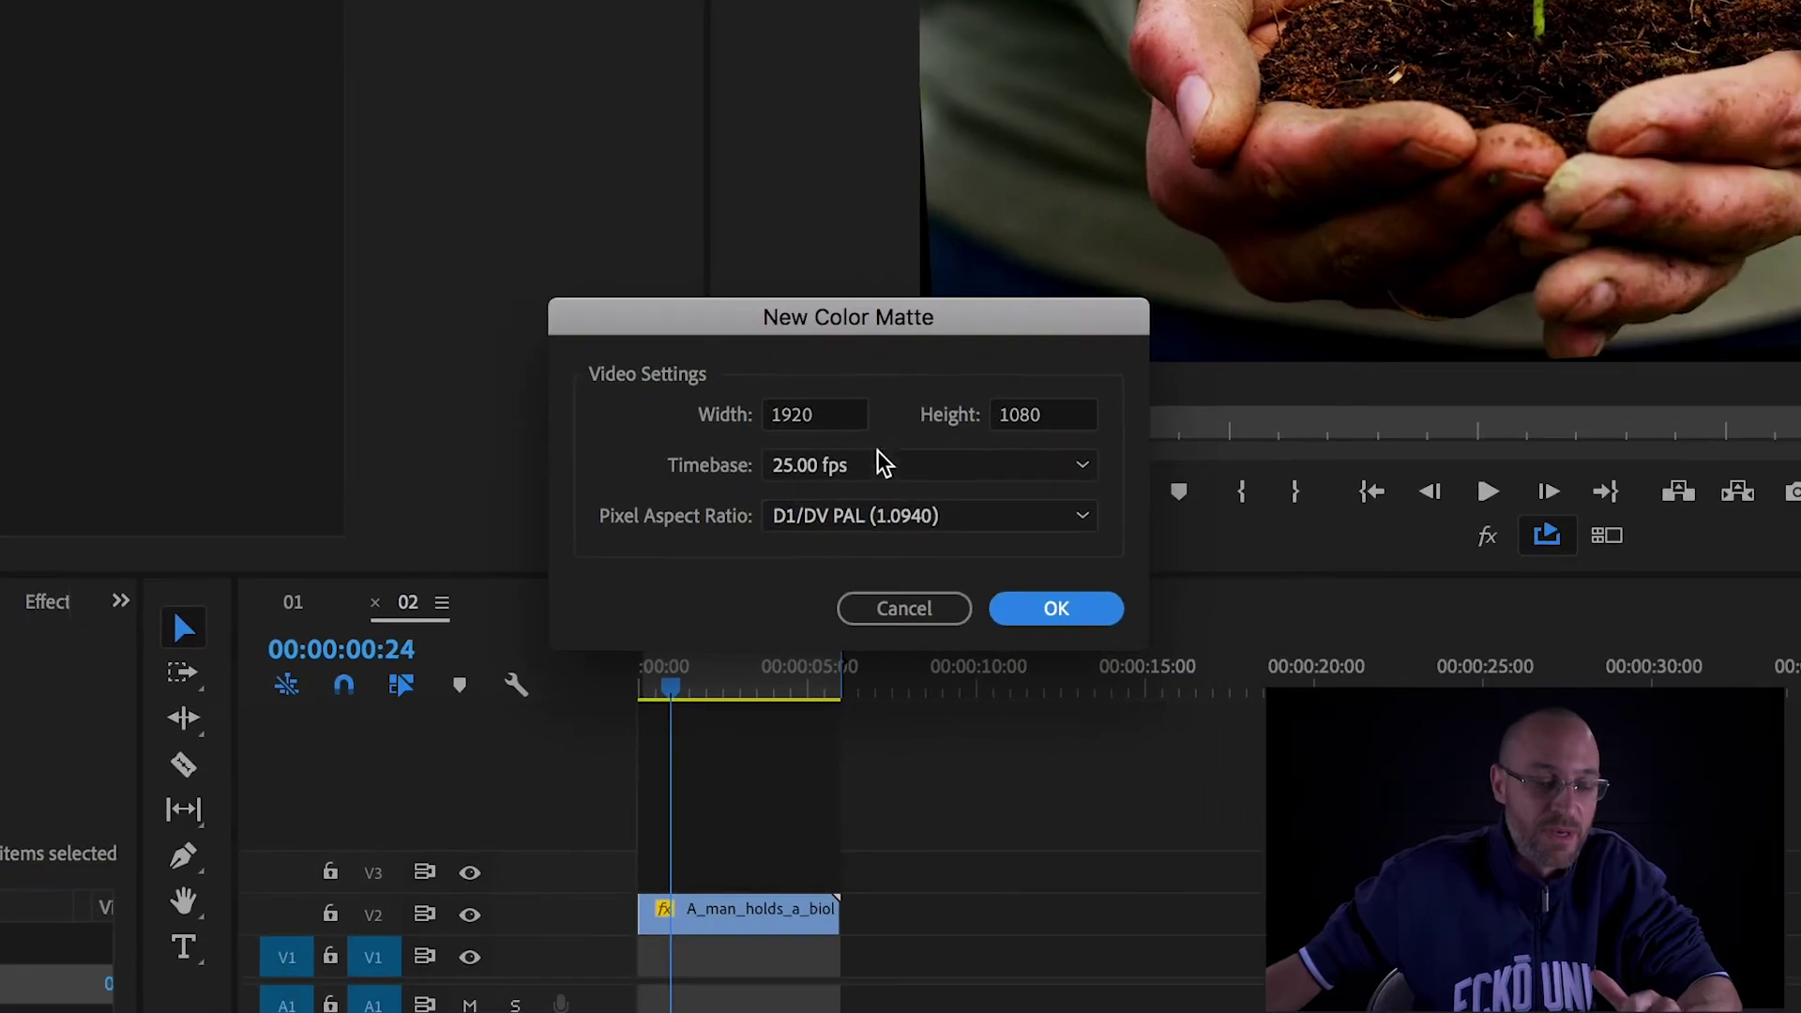
pyautogui.click(1075, 610)
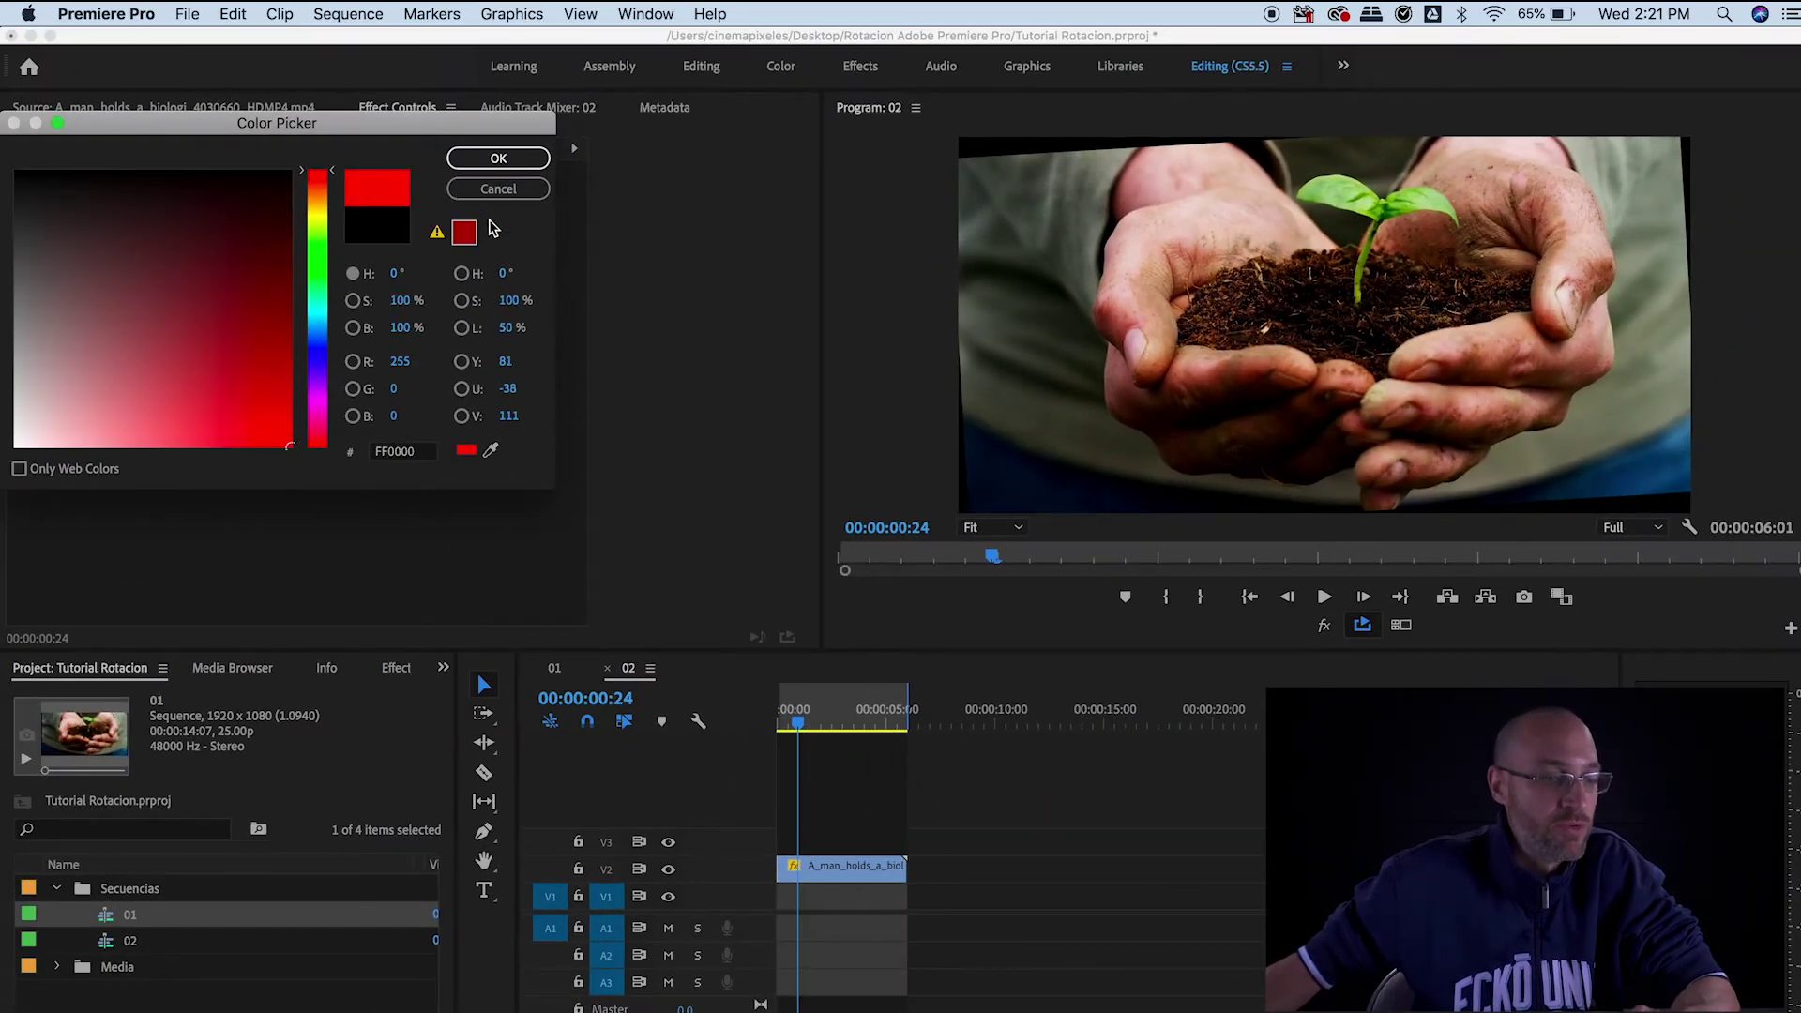
pyautogui.click(497, 160)
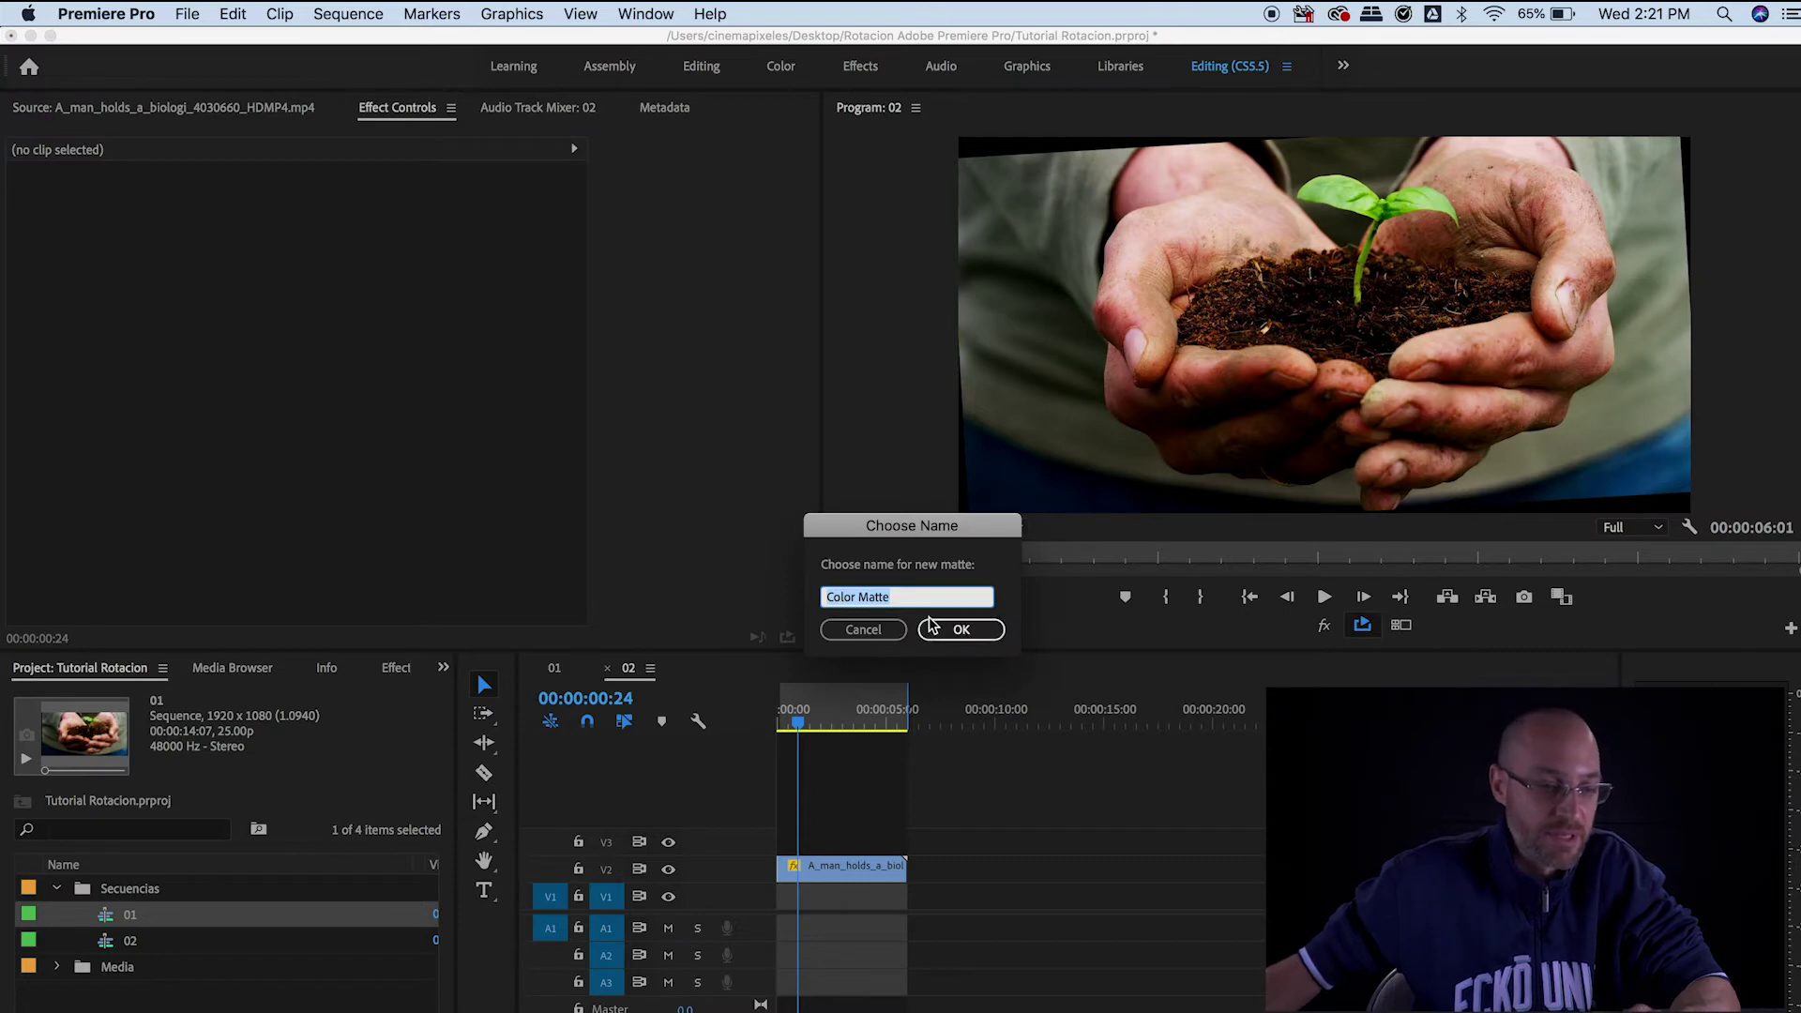
pyautogui.click(963, 630)
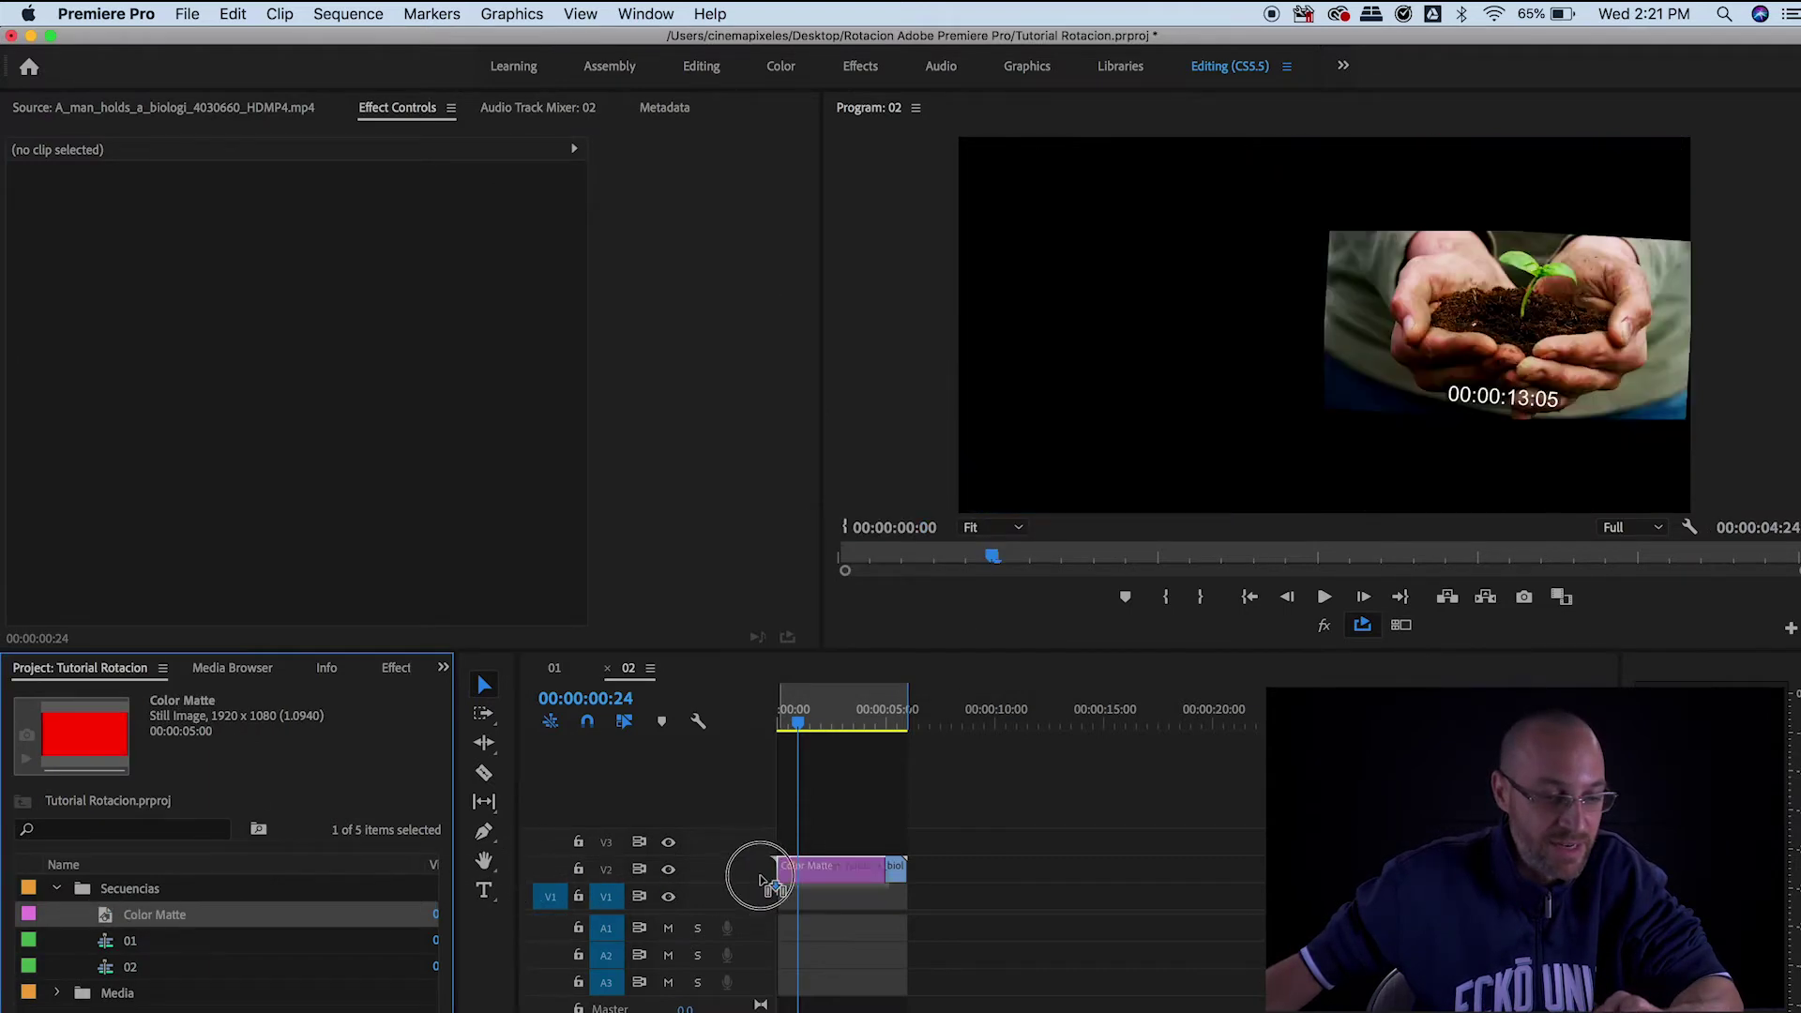
pyautogui.moveTo(106, 919); pyautogui.dragTo(769, 900)
# Trim the Color Matte to the clip's length, preview the red corners, and reselect the plant clip
pyautogui.moveTo(798, 724); pyautogui.dragTo(813, 727)
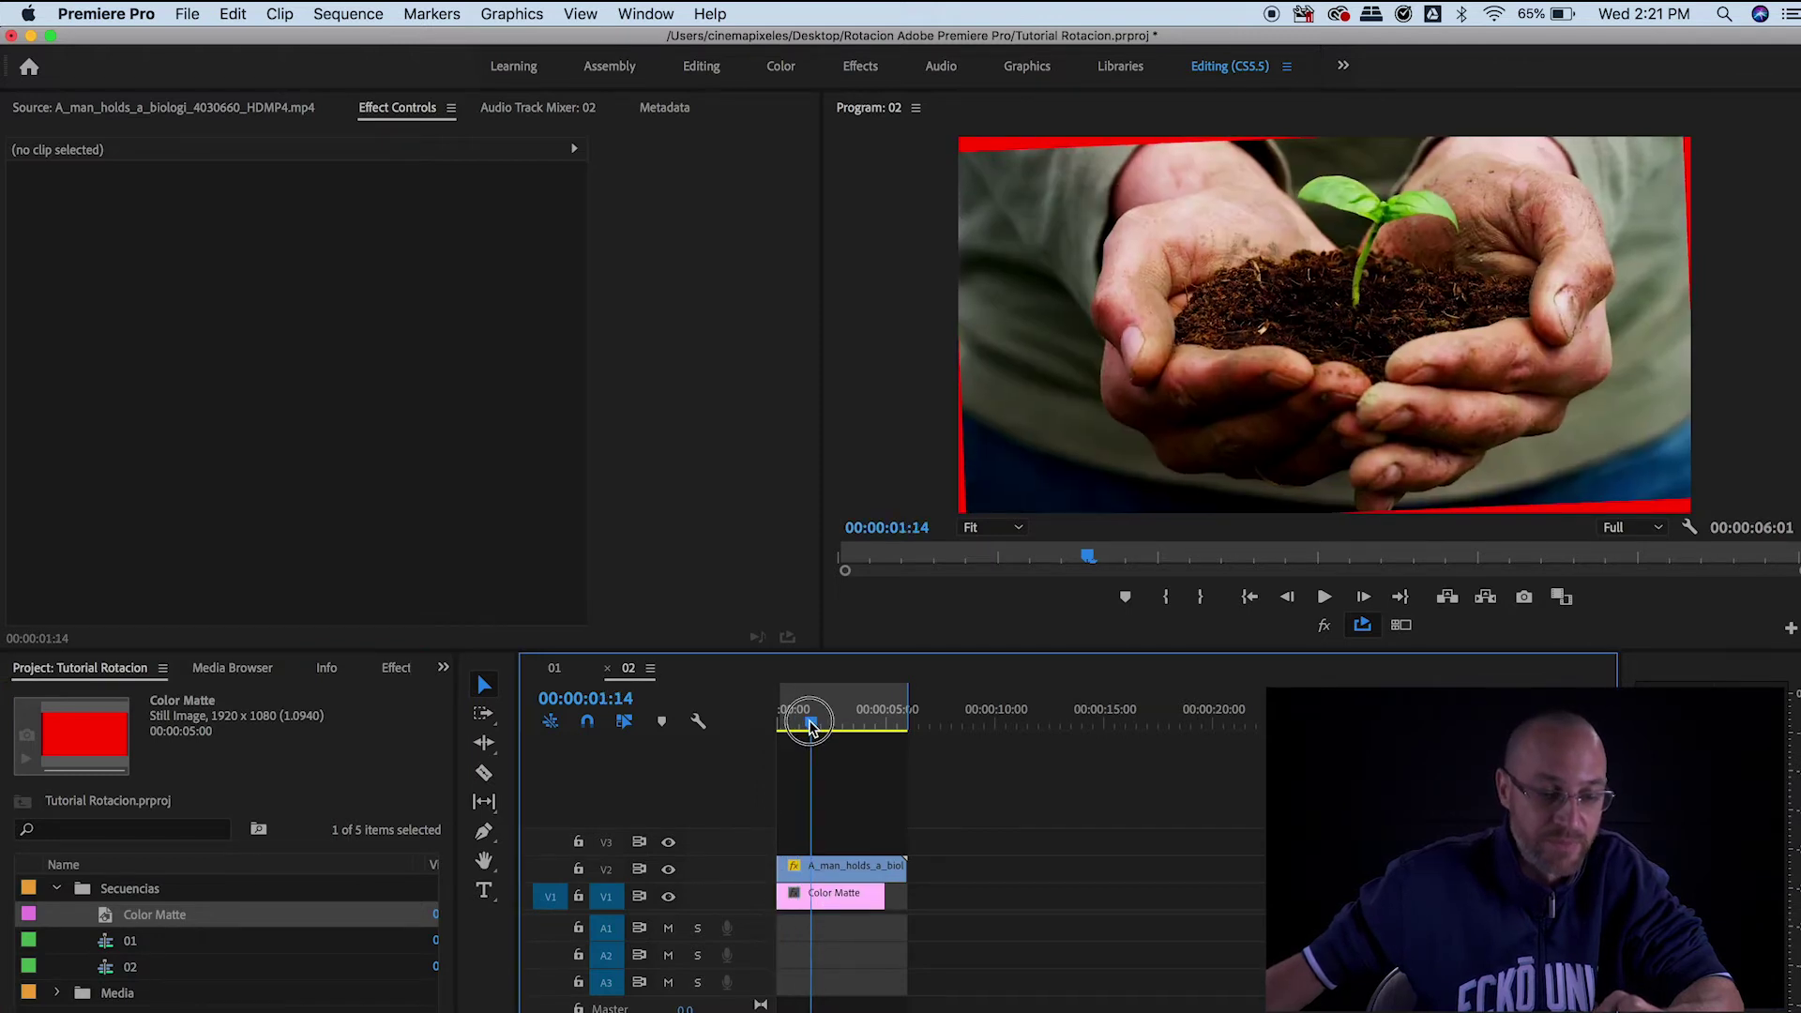
pyautogui.moveTo(889, 900); pyautogui.dragTo(896, 900)
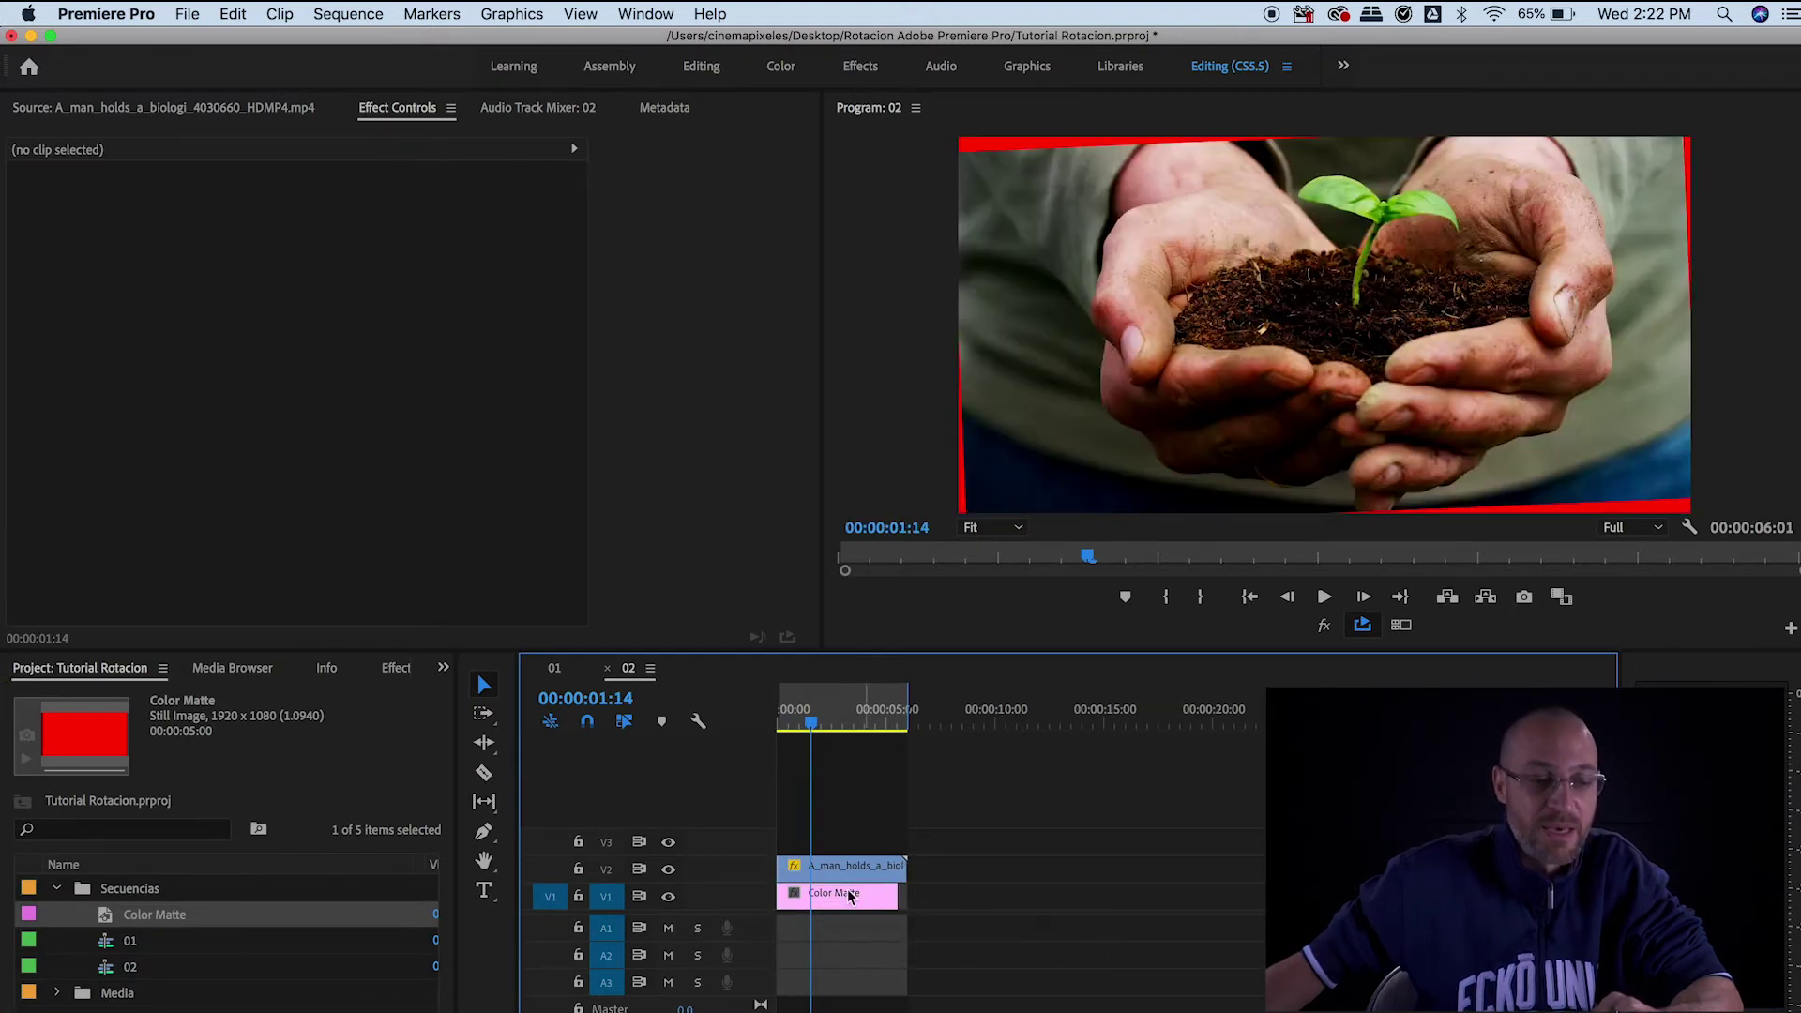
pyautogui.click(829, 877)
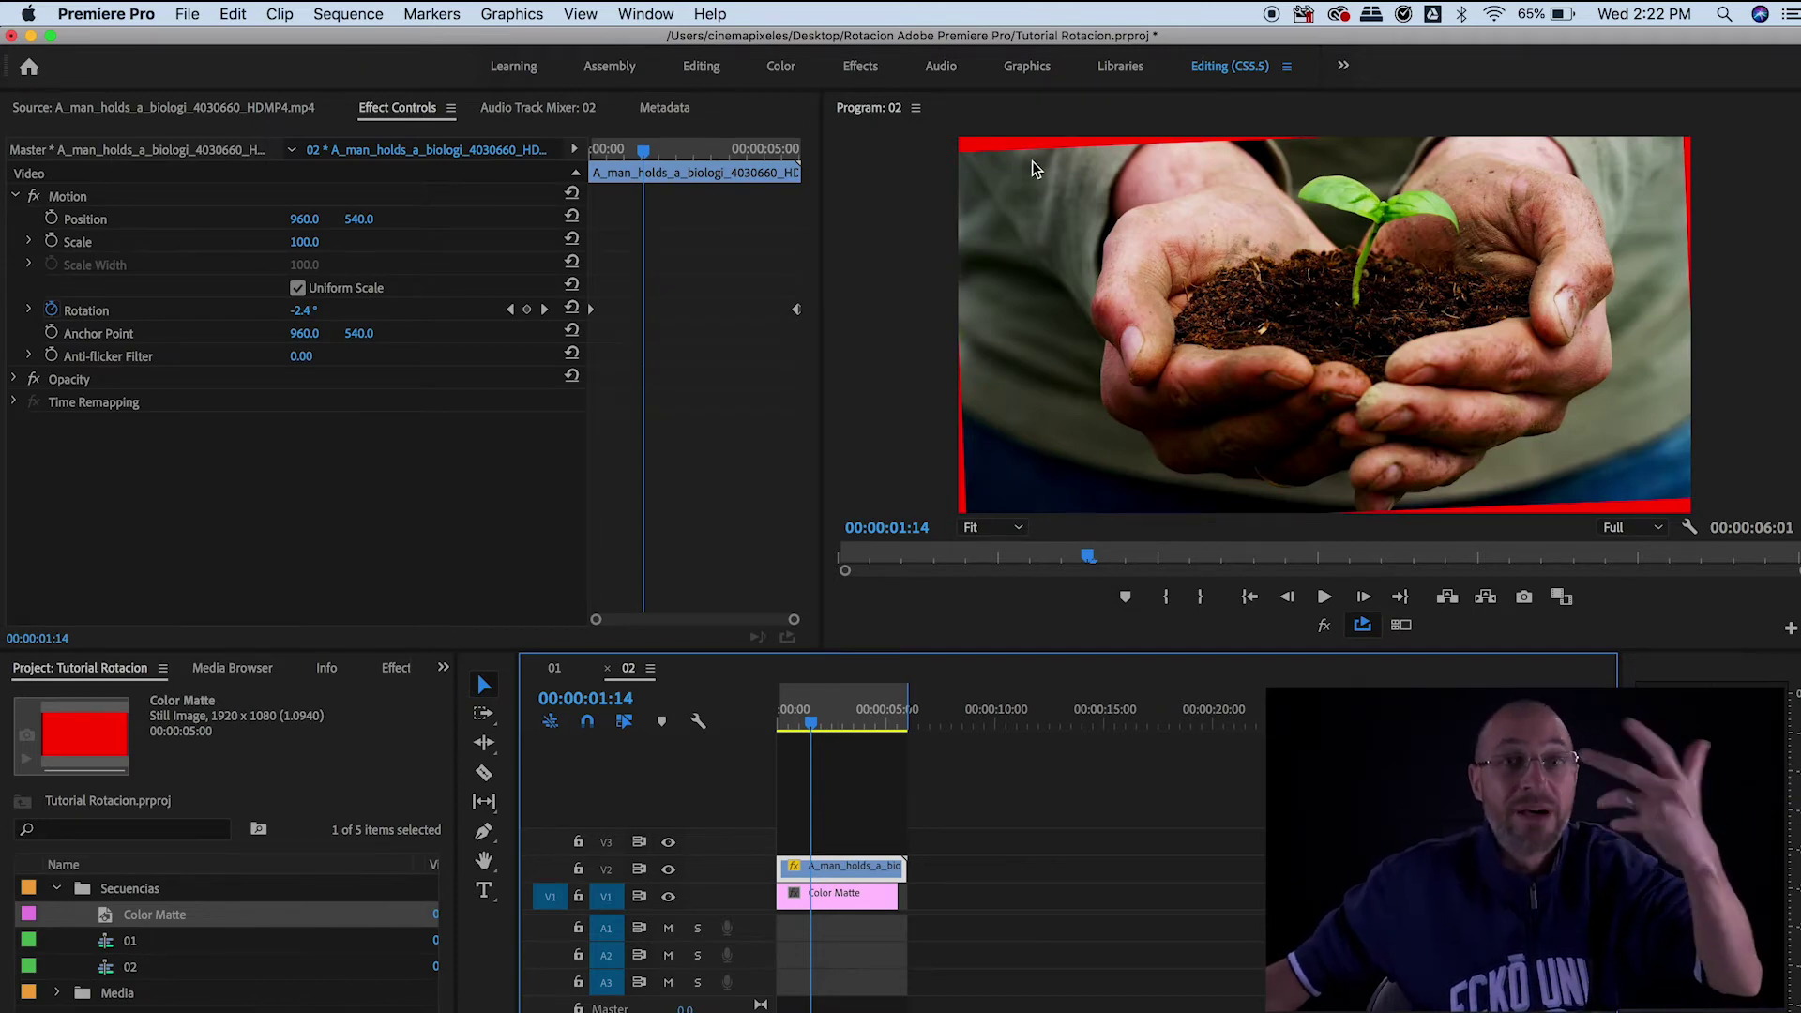
pyautogui.click(918, 672)
pyautogui.press('space')
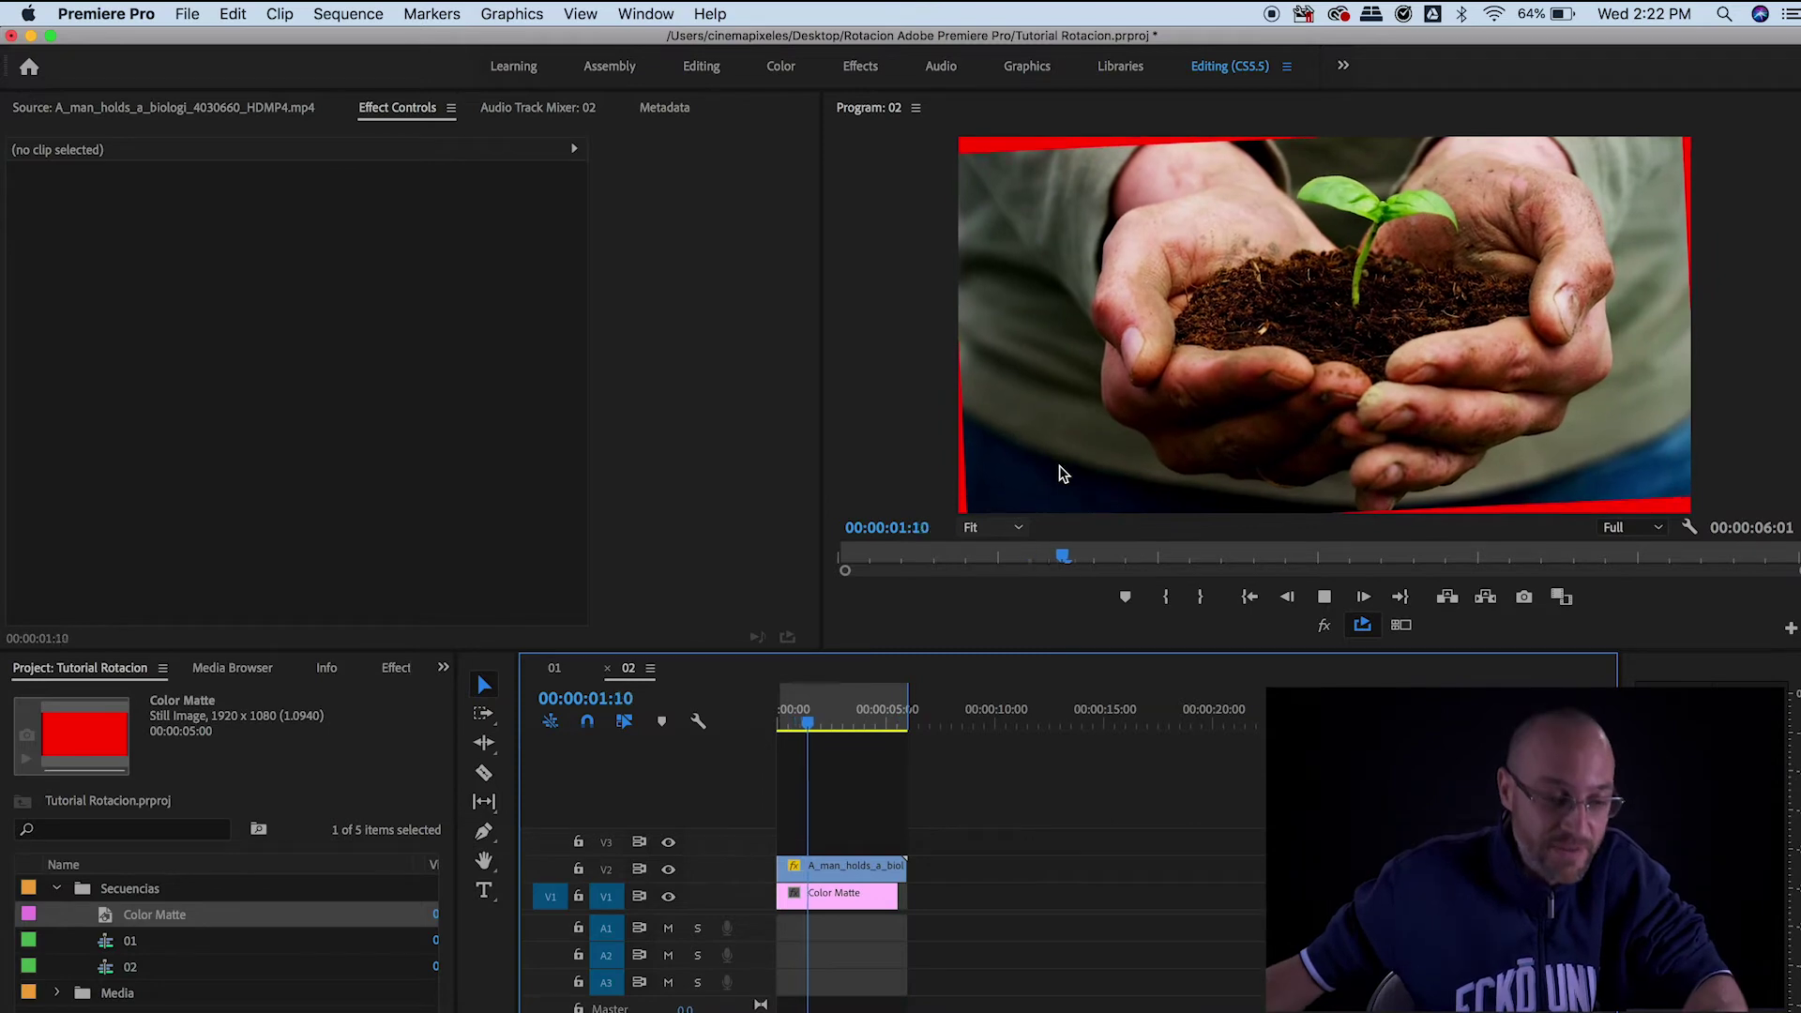
pyautogui.click(853, 858)
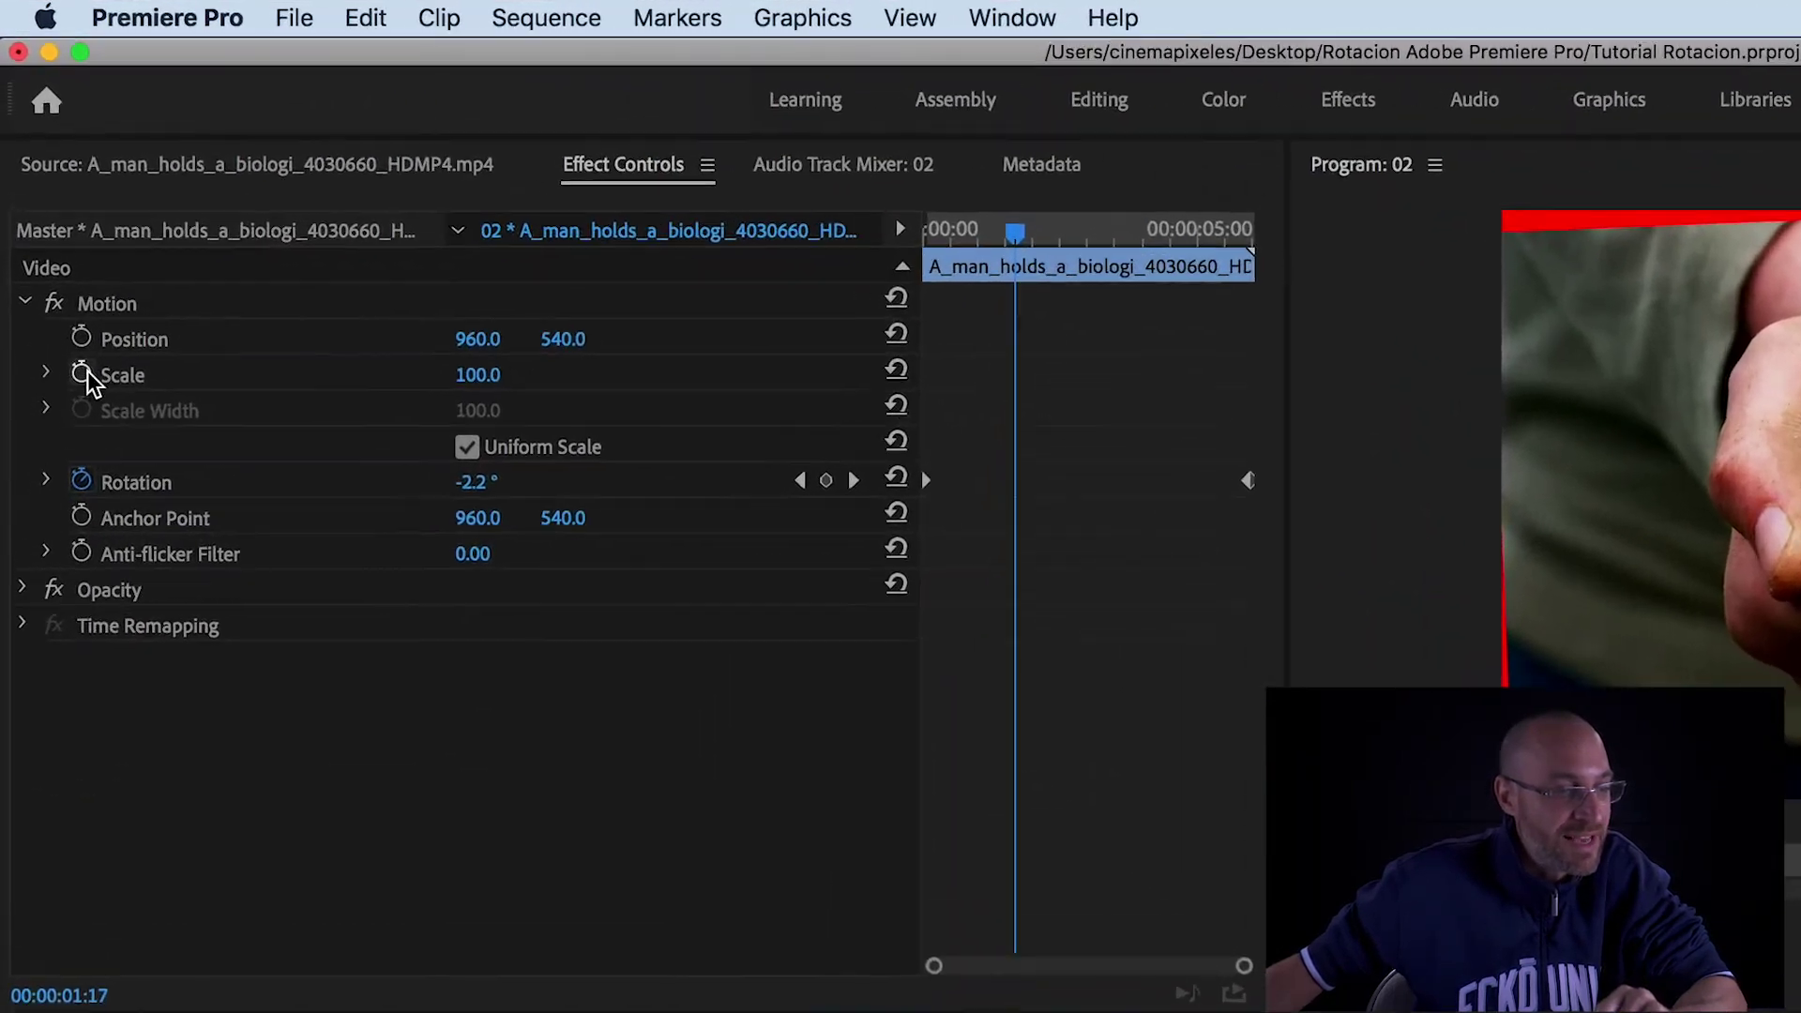
# Raise the plant clip's Scale from 100 to 110 in Effect Controls
pyautogui.click(521, 418)
pyautogui.moveTo(526, 412); pyautogui.dragTo(529, 412)
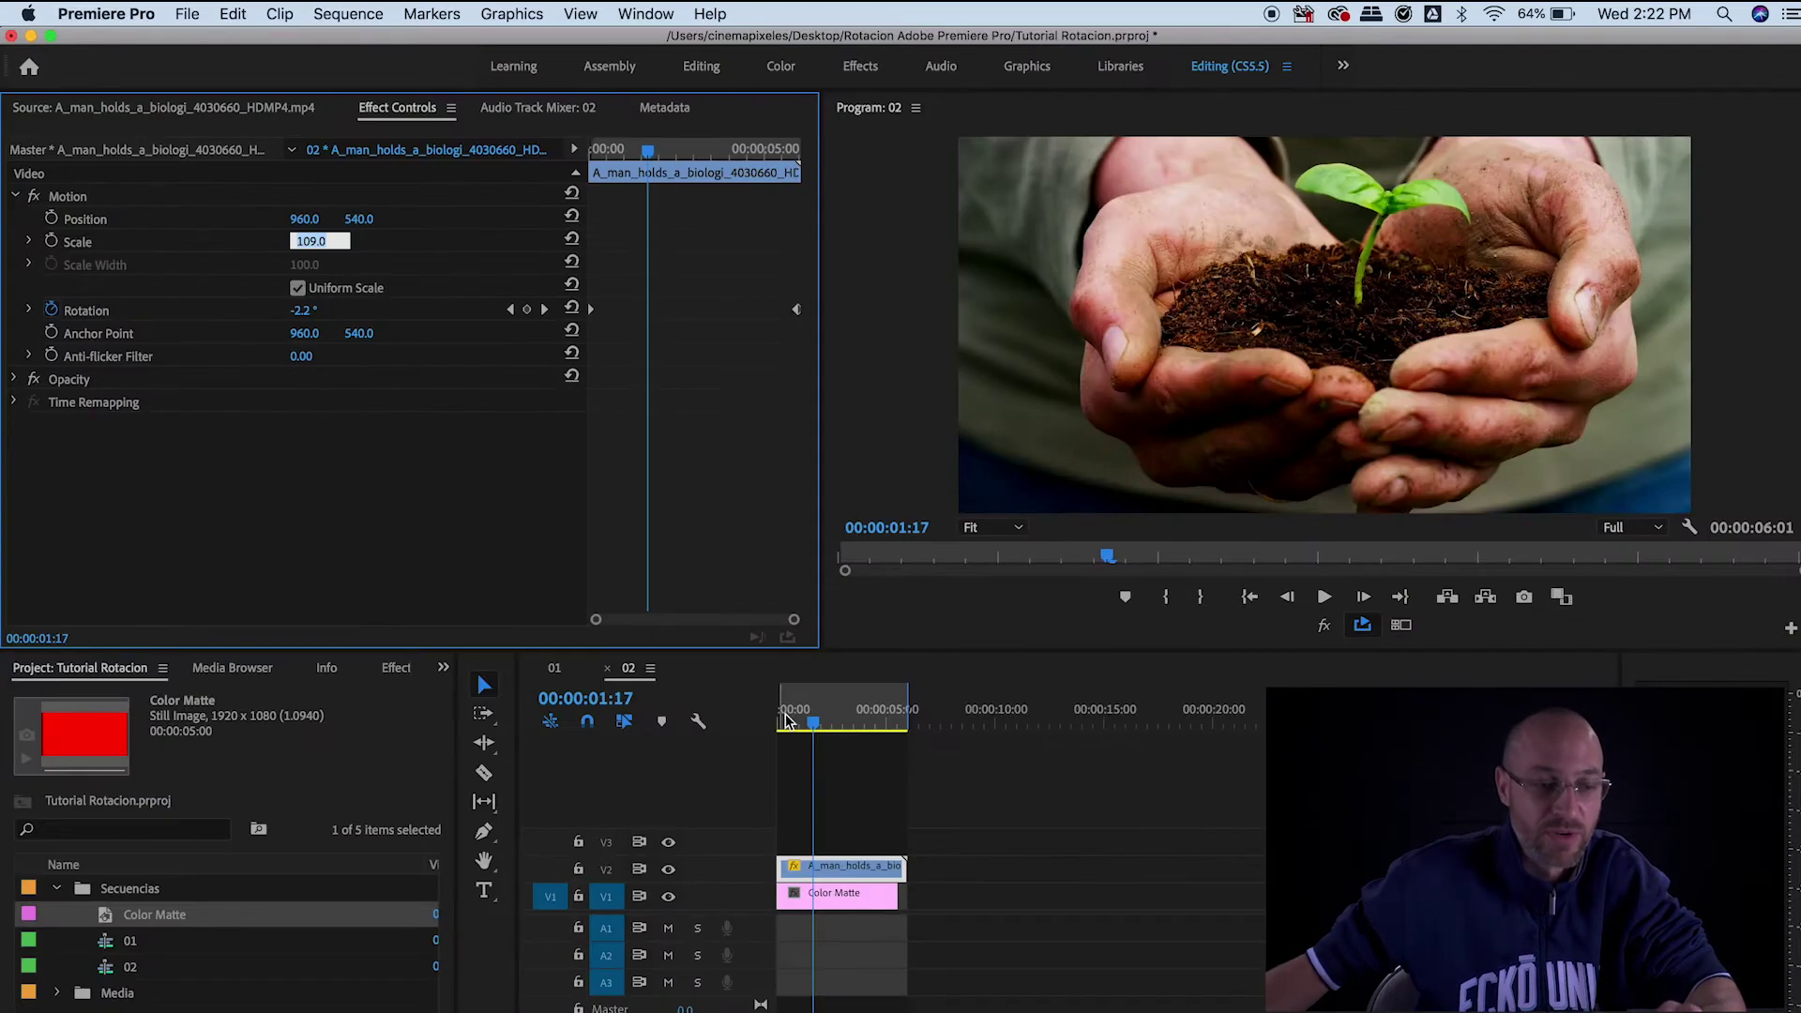
pyautogui.moveTo(793, 730); pyautogui.dragTo(892, 730)
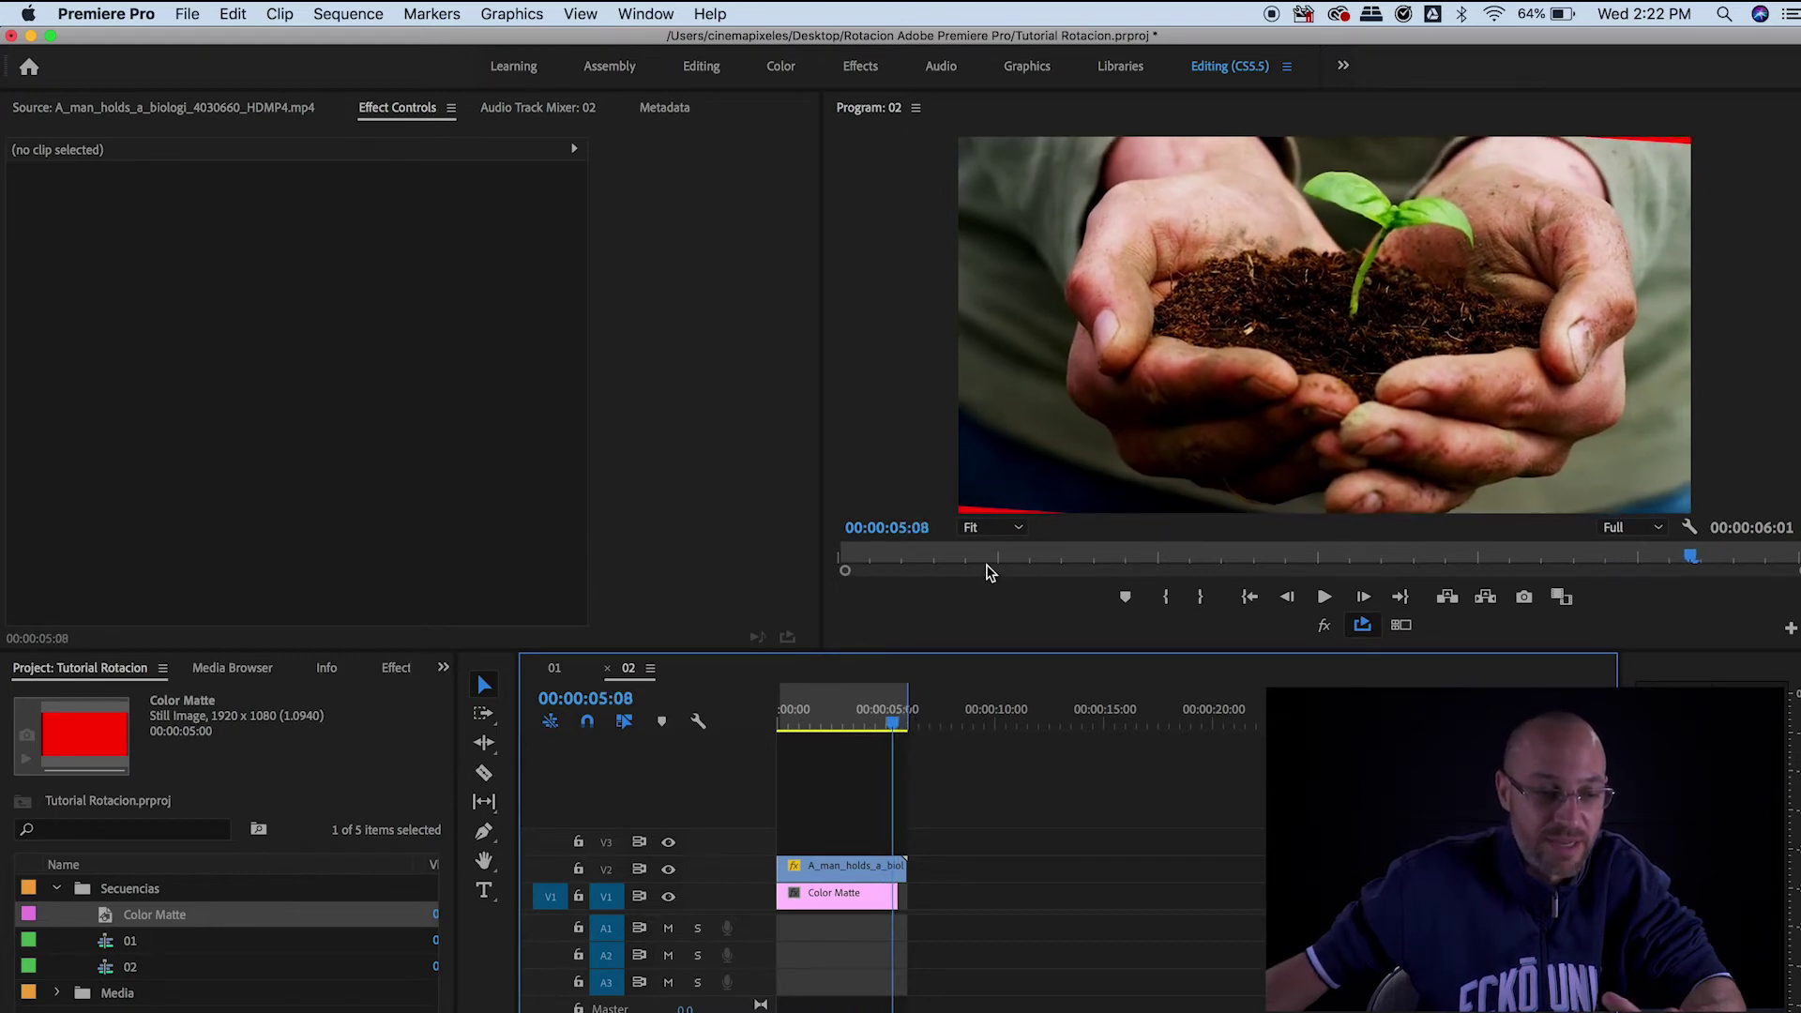
pyautogui.click(985, 506)
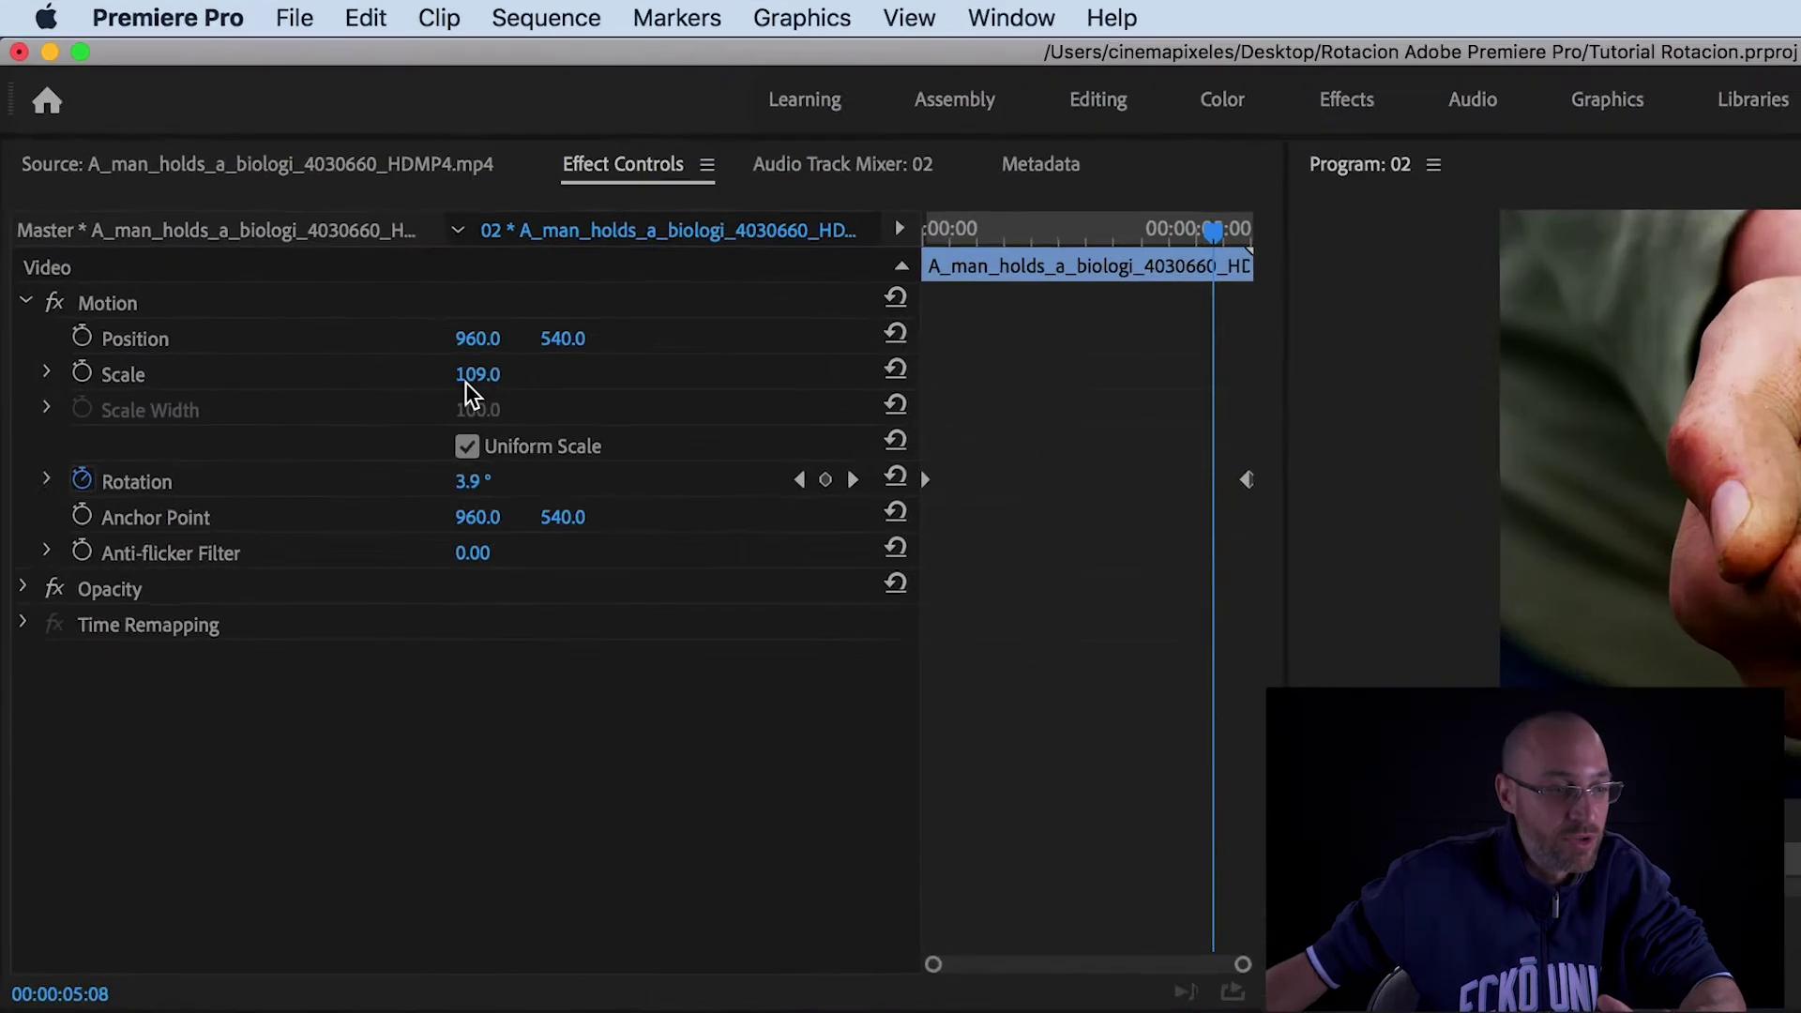
pyautogui.click(322, 241)
pyautogui.write('1')
pyautogui.press('Return')
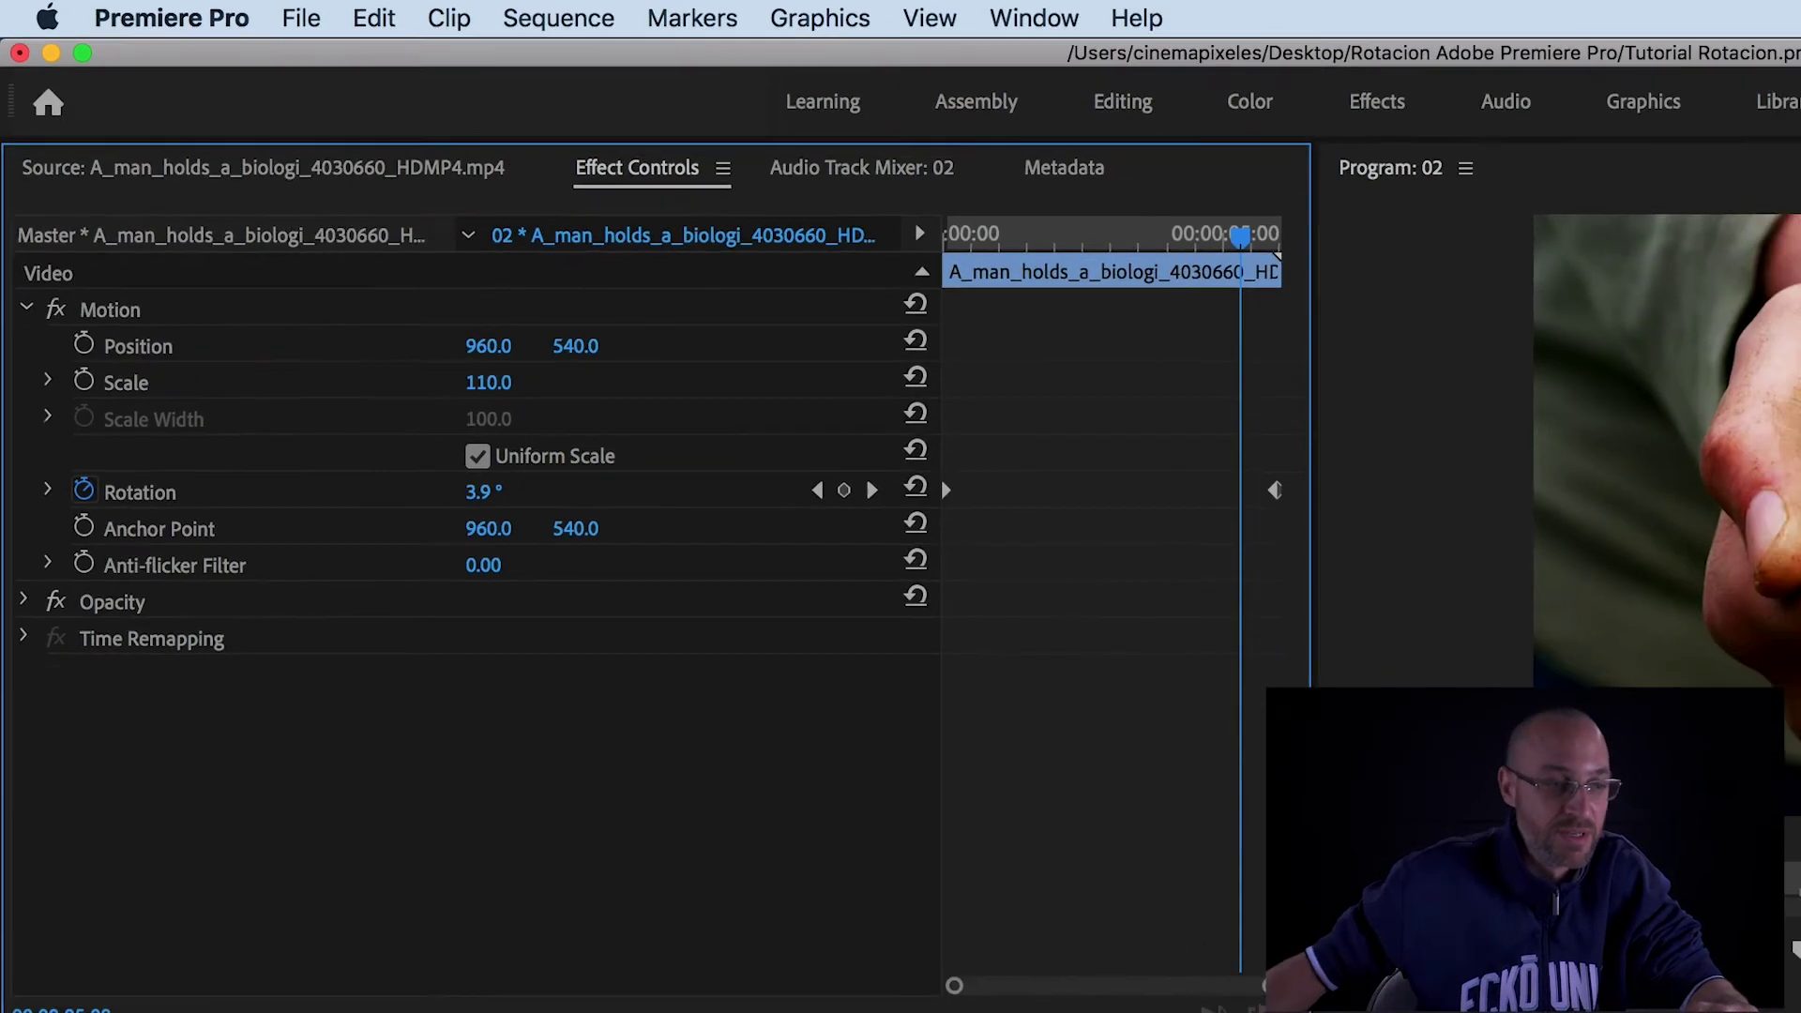
# Increase Scale through 113 and 114 to 115, checking for red edges at 00:00:05:14 and in playback
pyautogui.write('113')
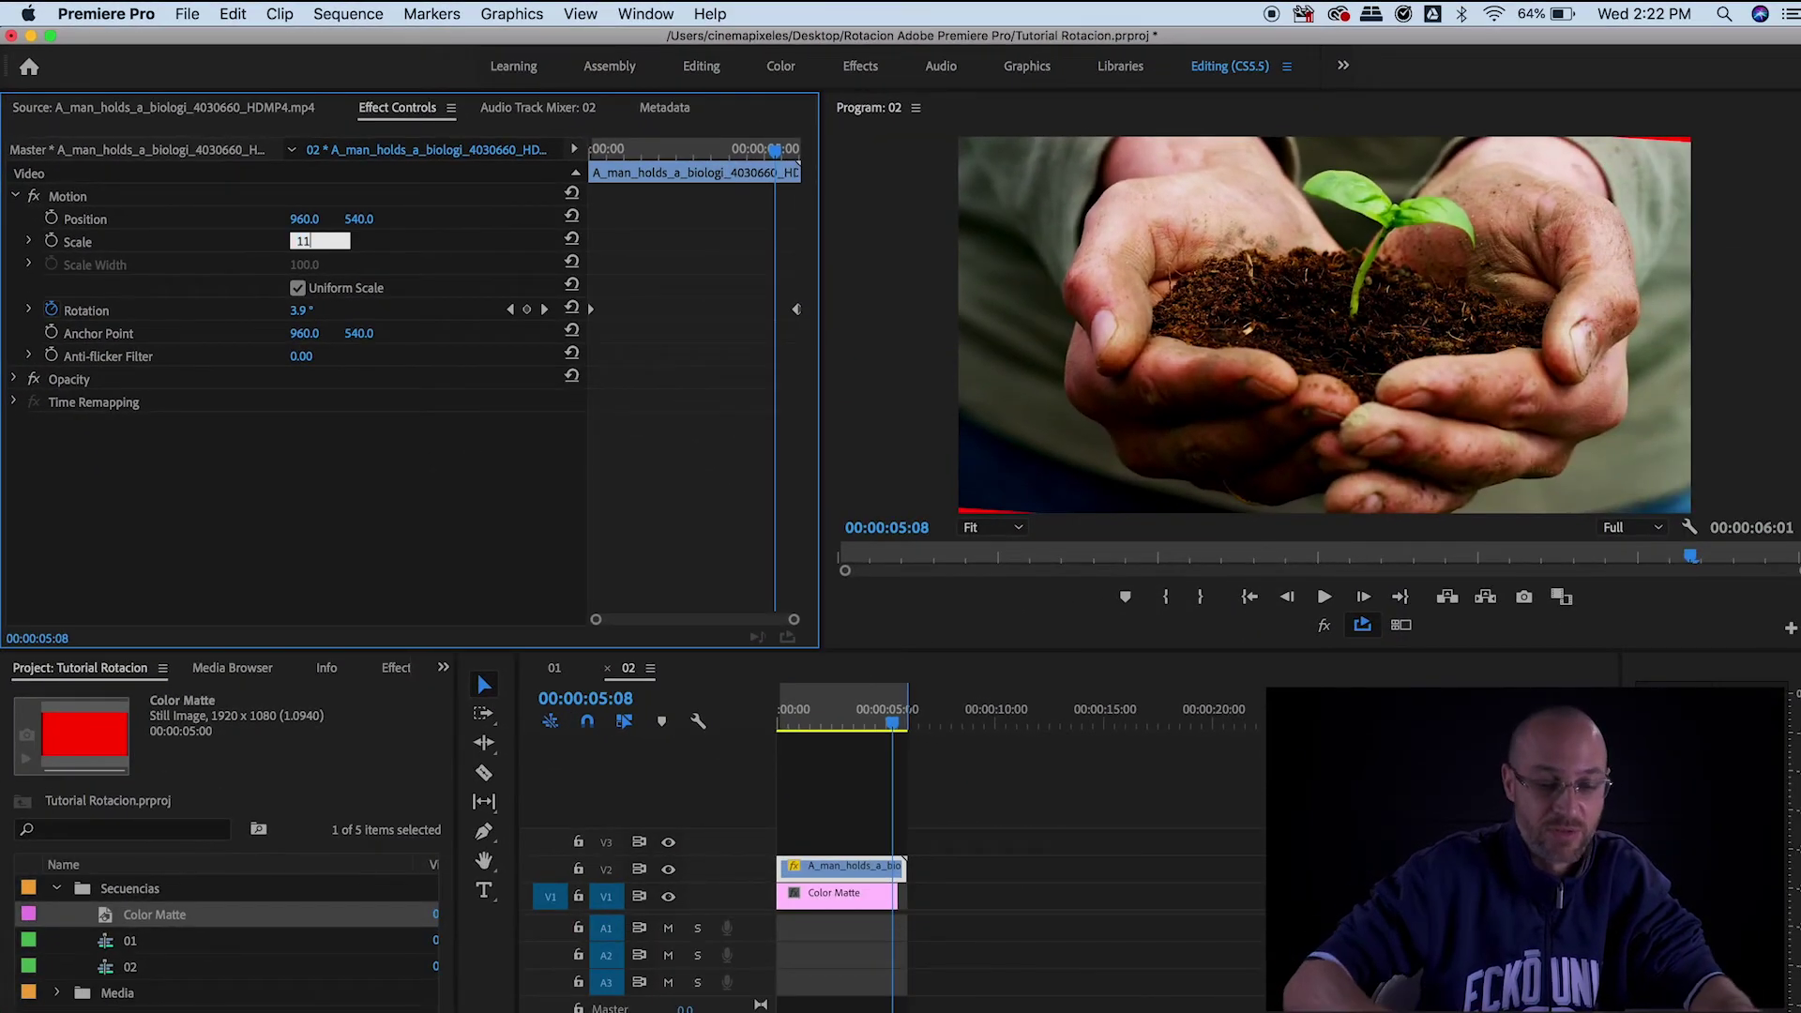
pyautogui.press('Return')
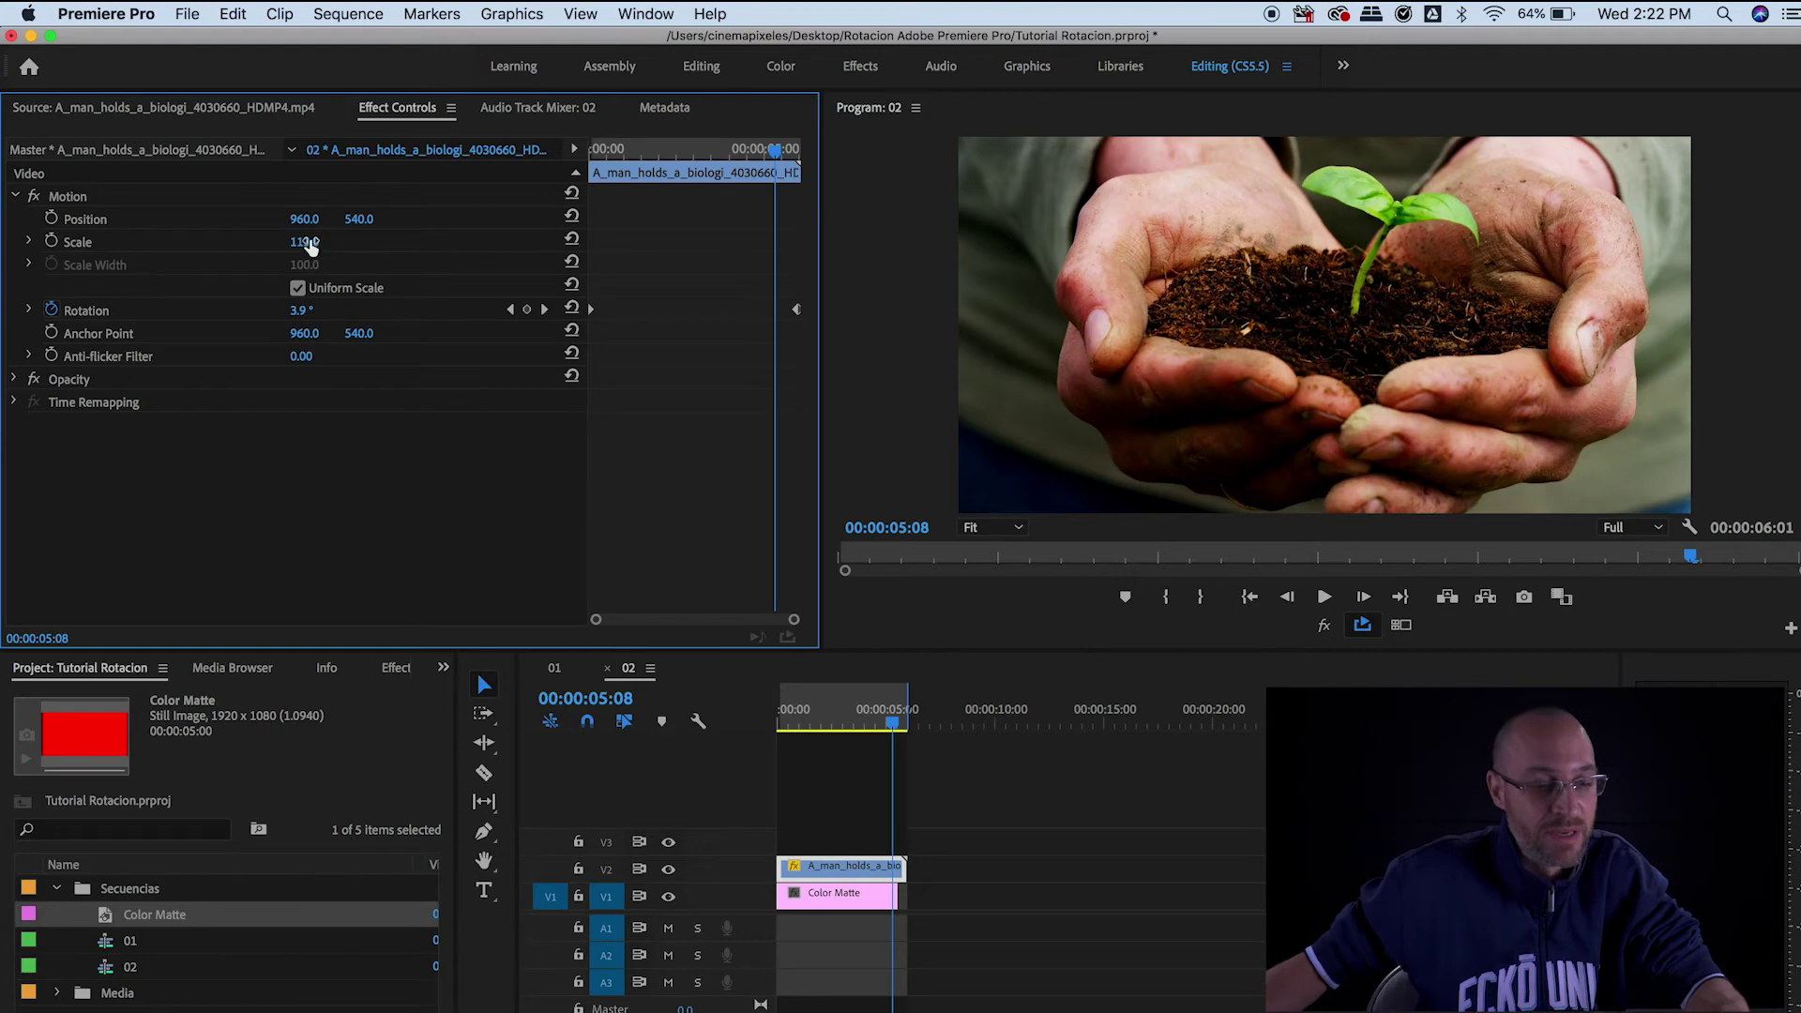
pyautogui.moveTo(900, 715); pyautogui.dragTo(898, 703)
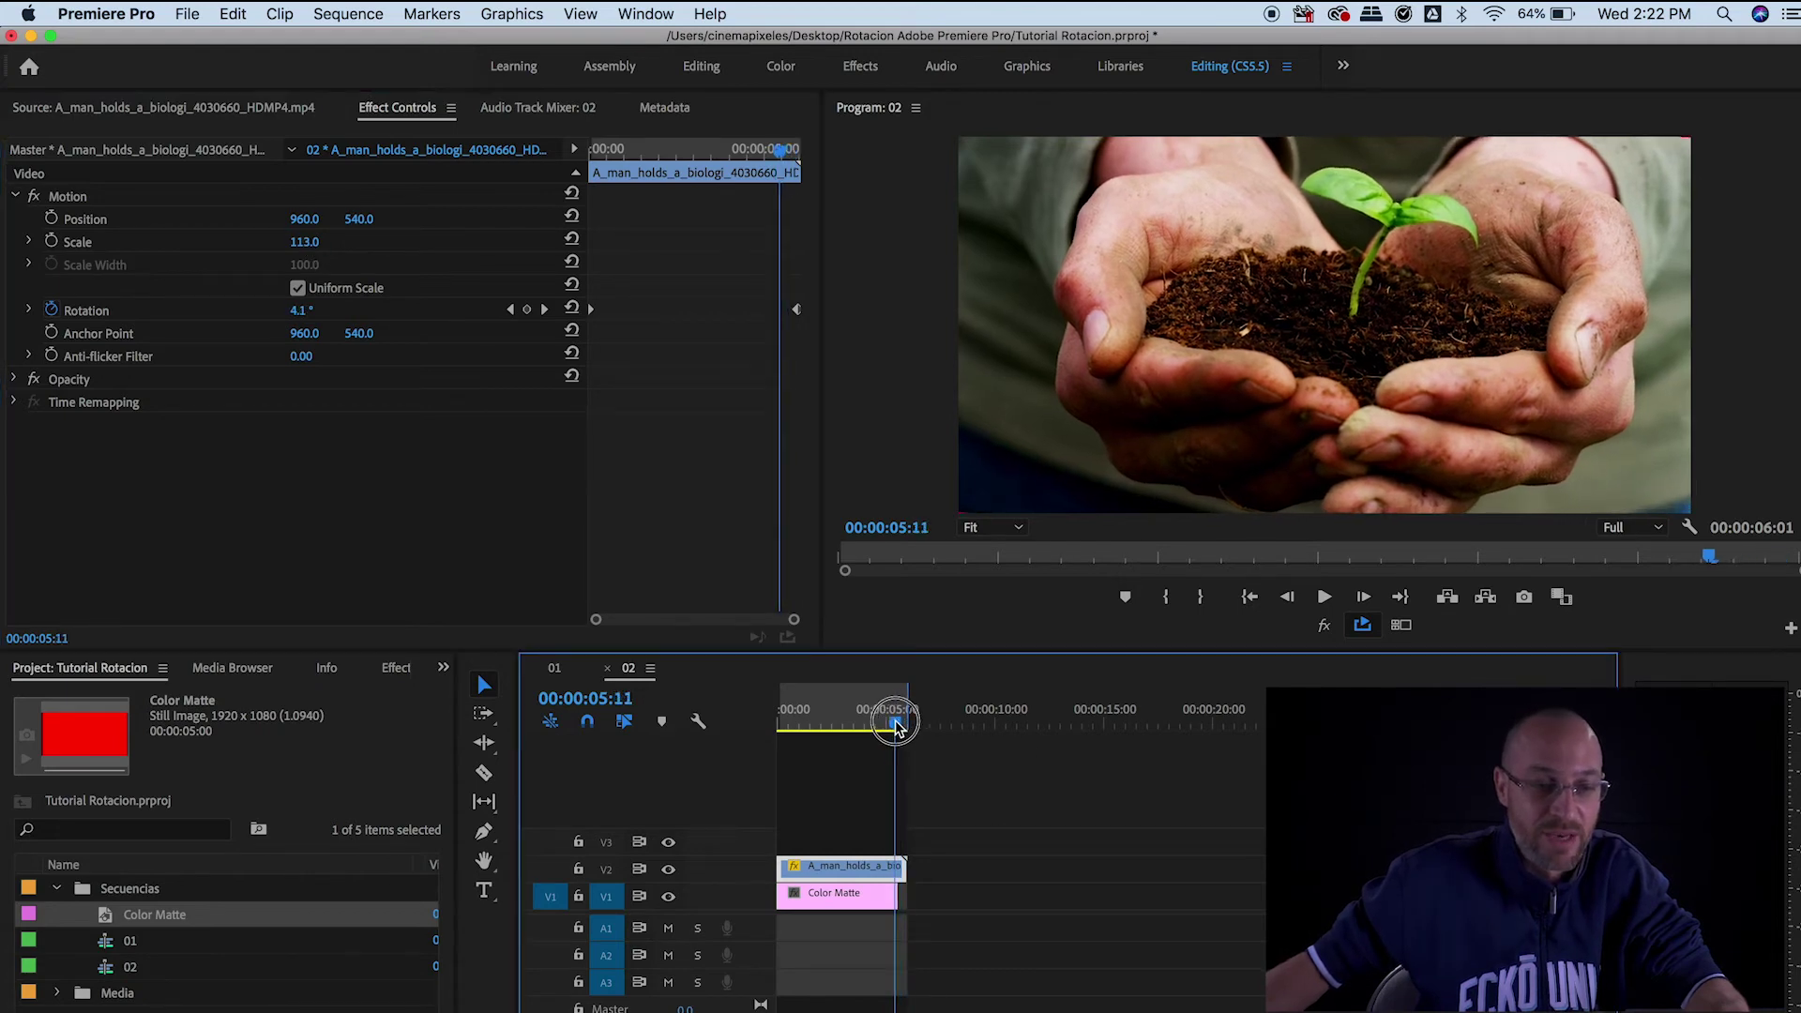
pyautogui.click(326, 241)
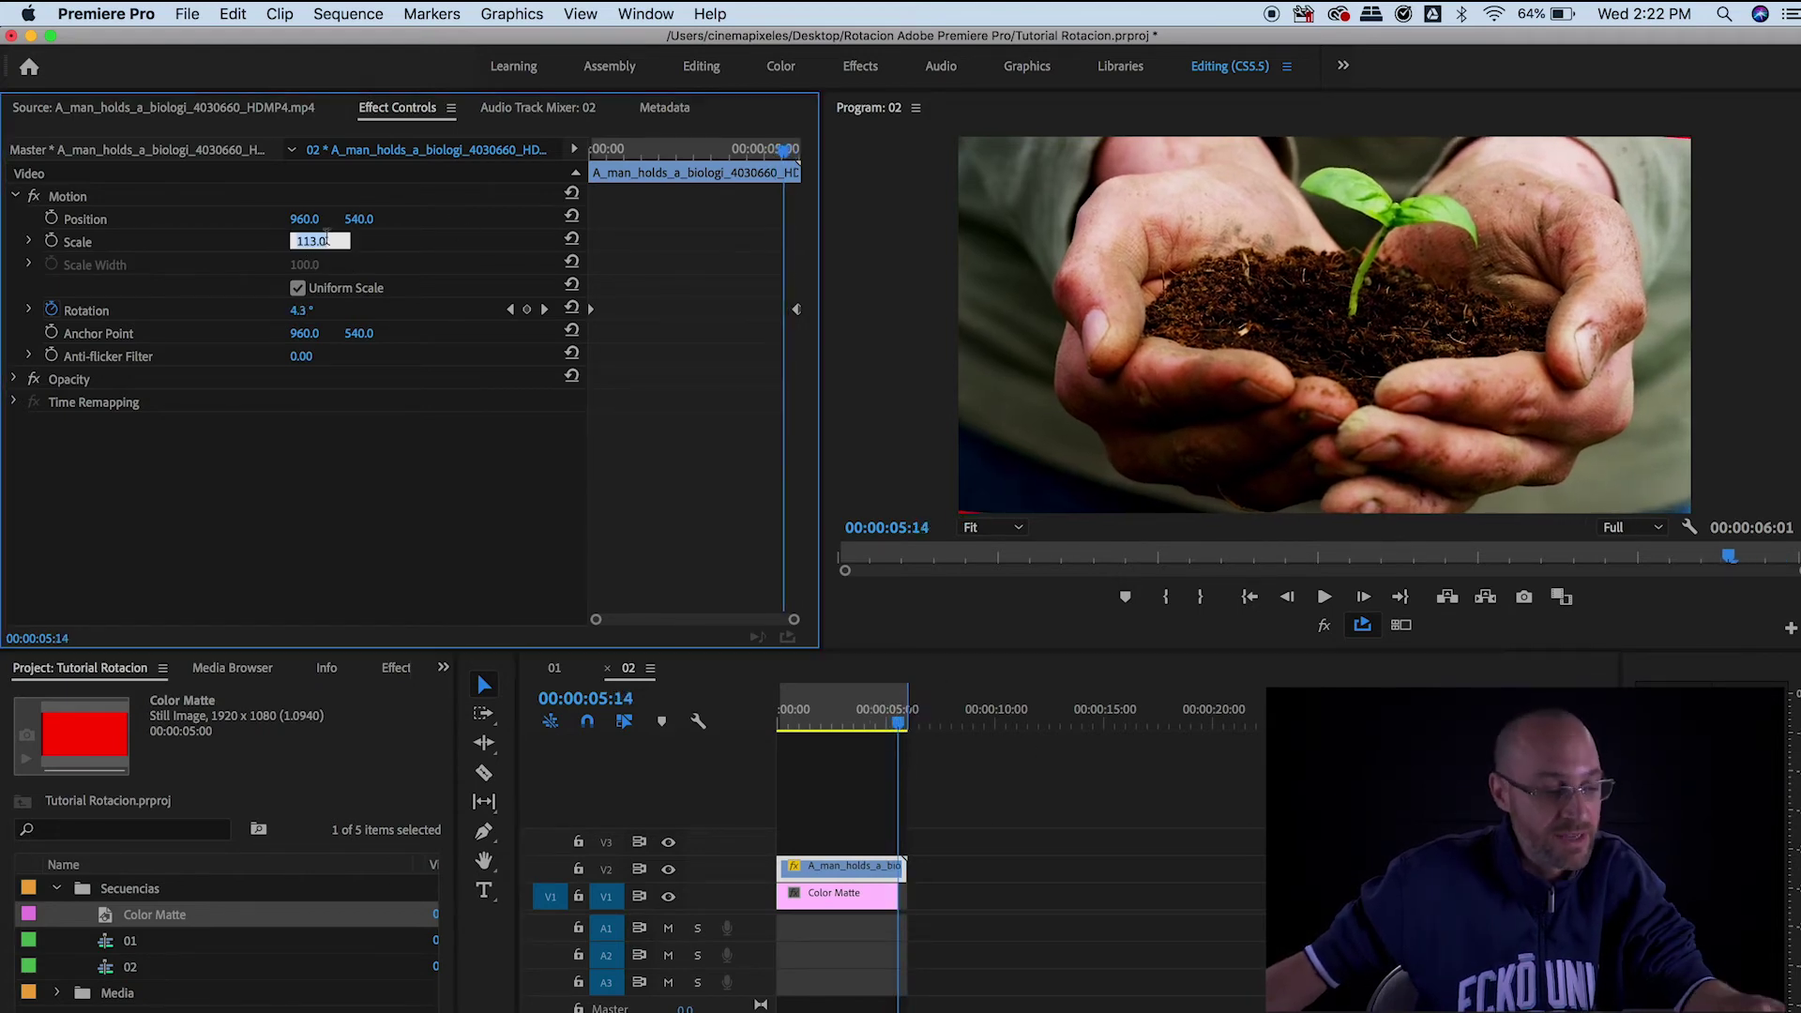
pyautogui.write('114')
pyautogui.press('Return')
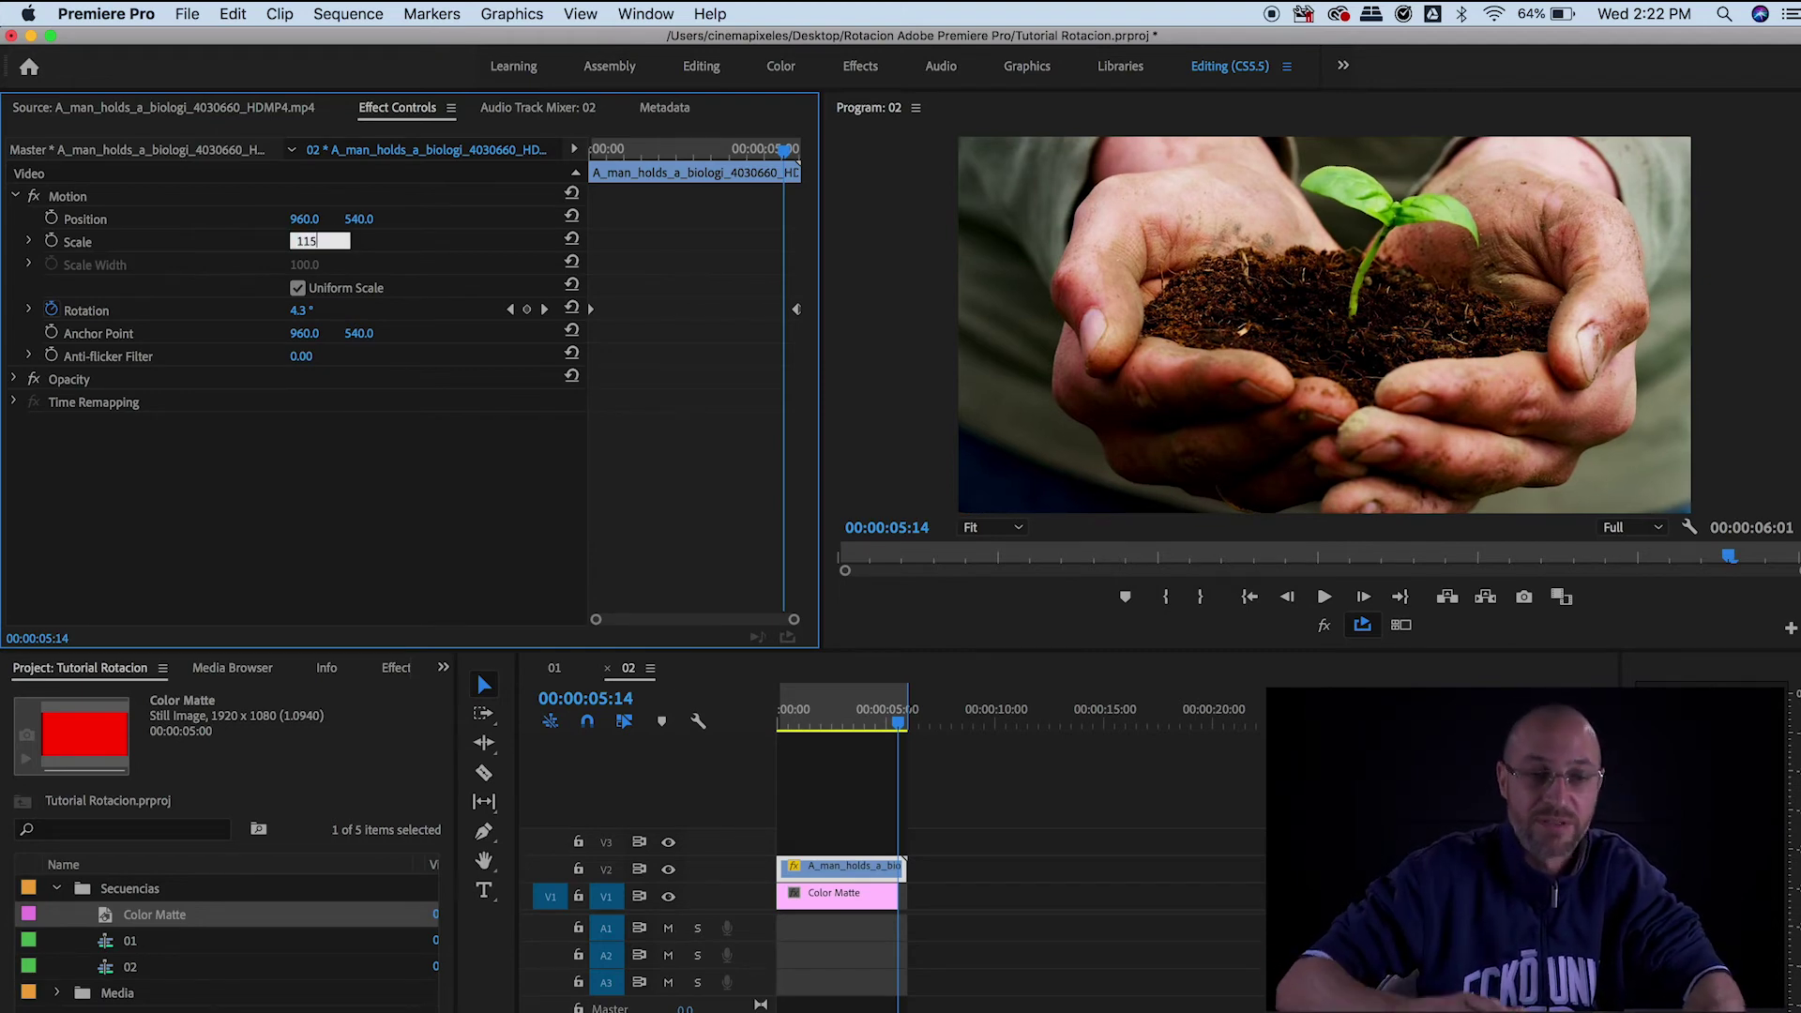
pyautogui.press('Return')
pyautogui.press('space')
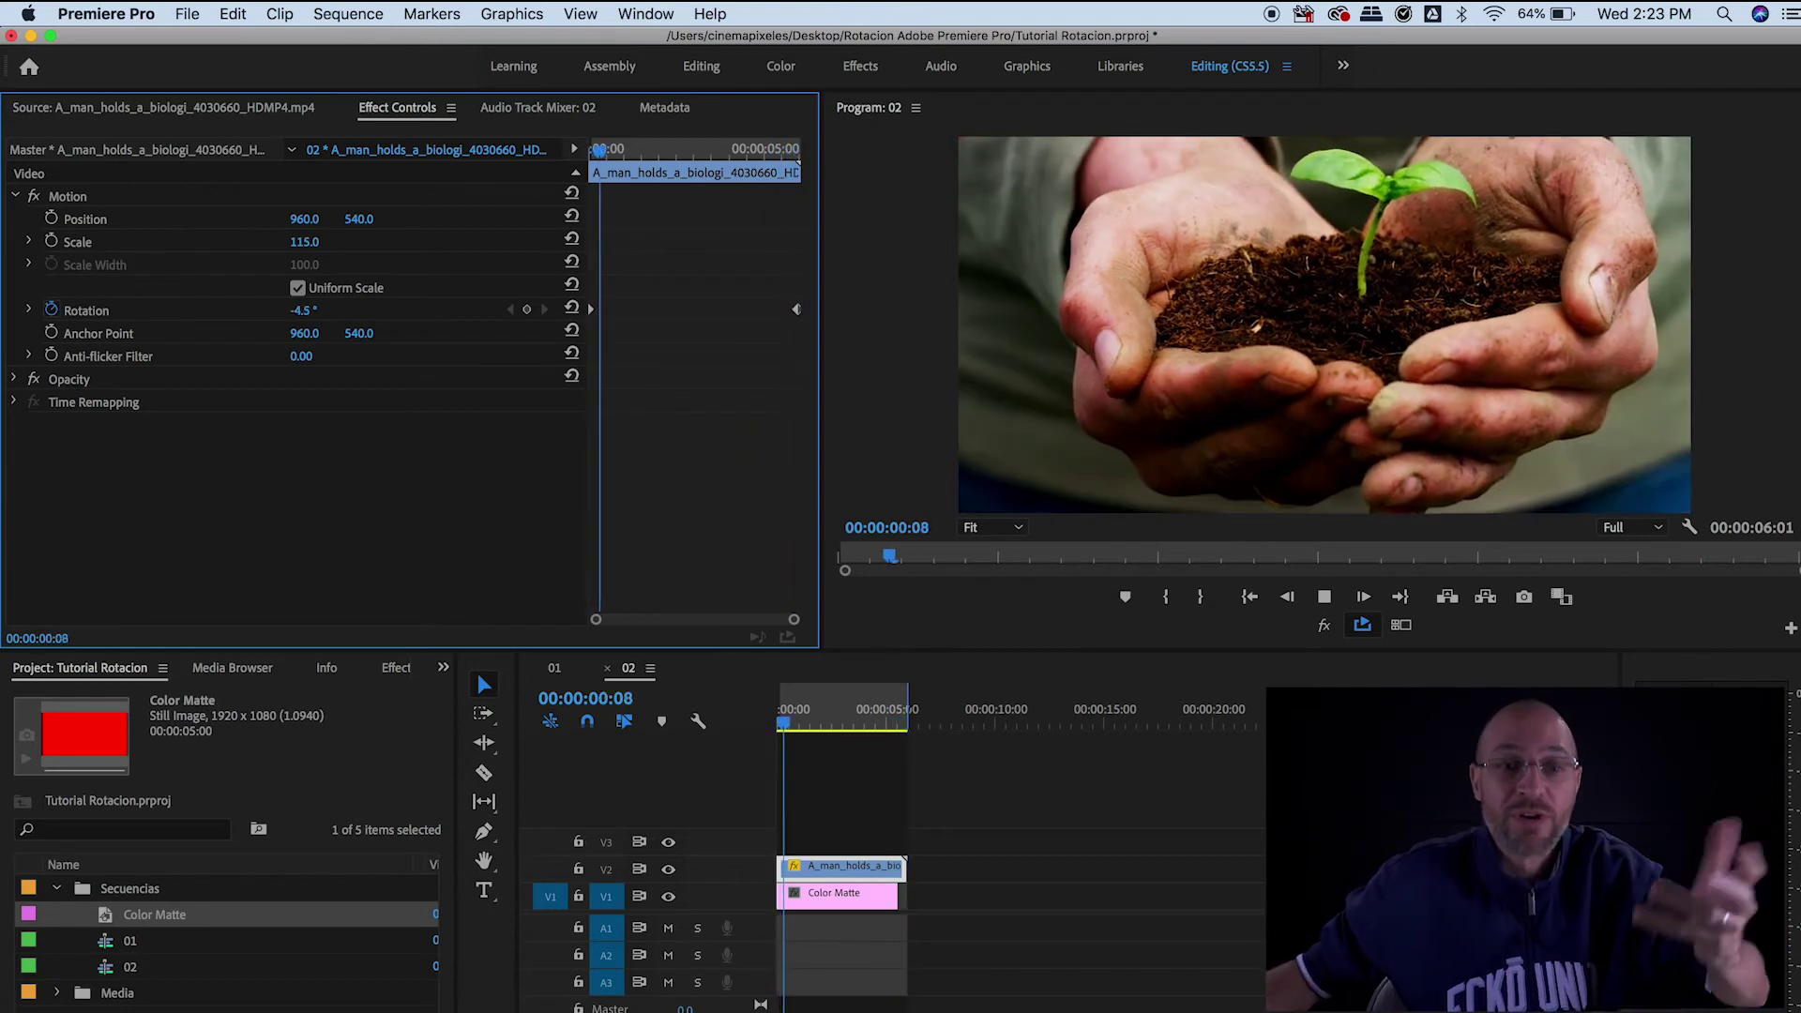
# Delete the red Color Matte and move the scaled plant clip down to track V1
pyautogui.press('space')
pyautogui.click(925, 841)
pyautogui.click(831, 900)
pyautogui.press('Delete')
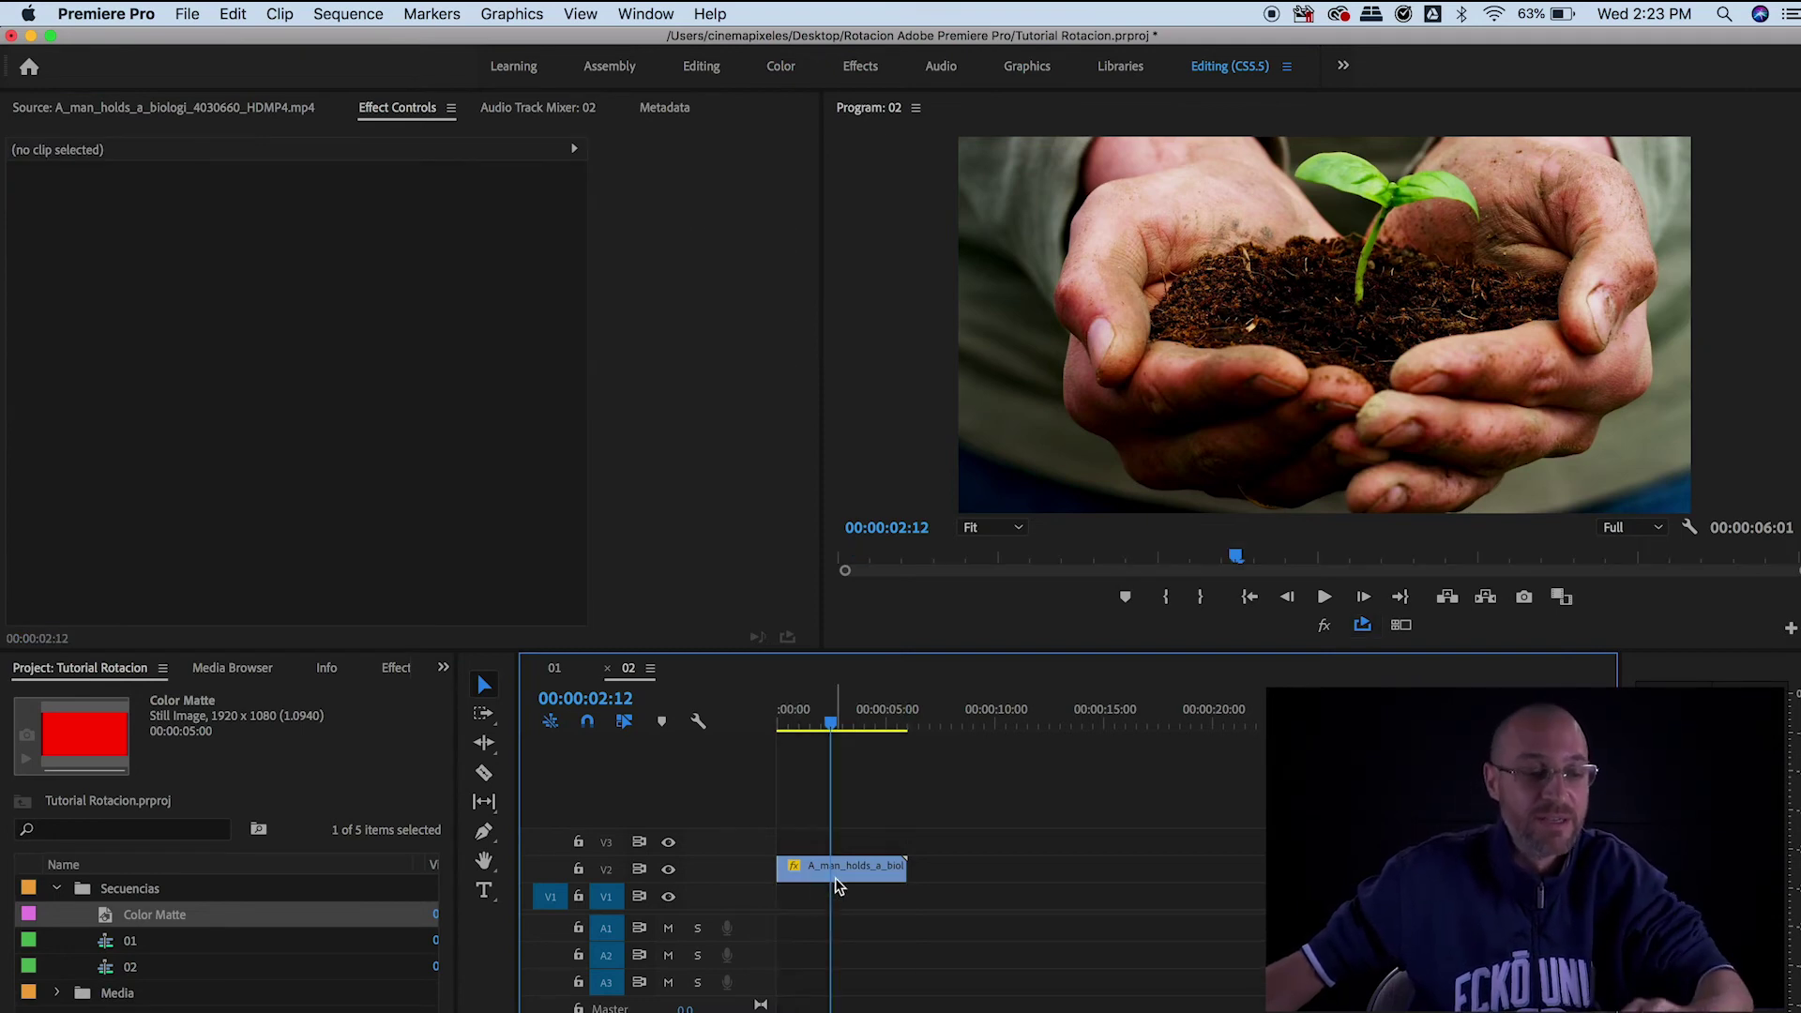
pyautogui.moveTo(835, 865); pyautogui.dragTo(835, 893)
pyautogui.click(865, 814)
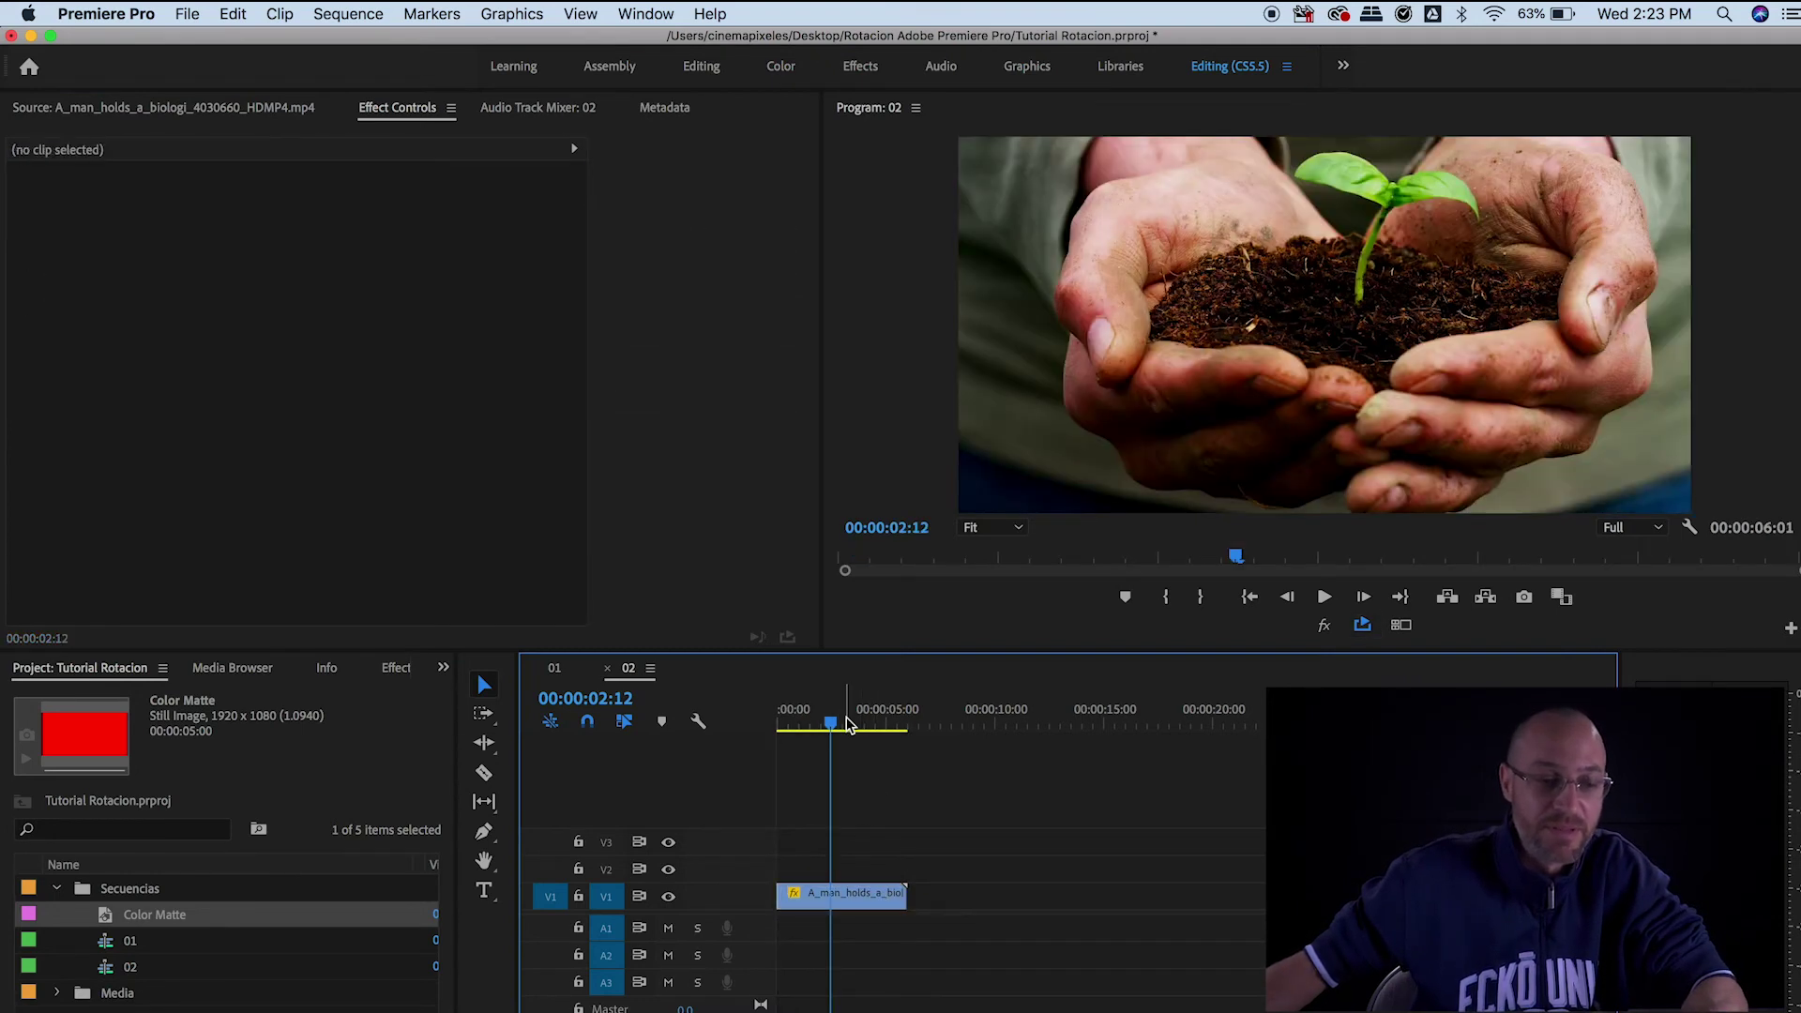
# Play sequence 02 from the start in full screen, then exit full screen
pyautogui.press('Home')
pyautogui.press('space')
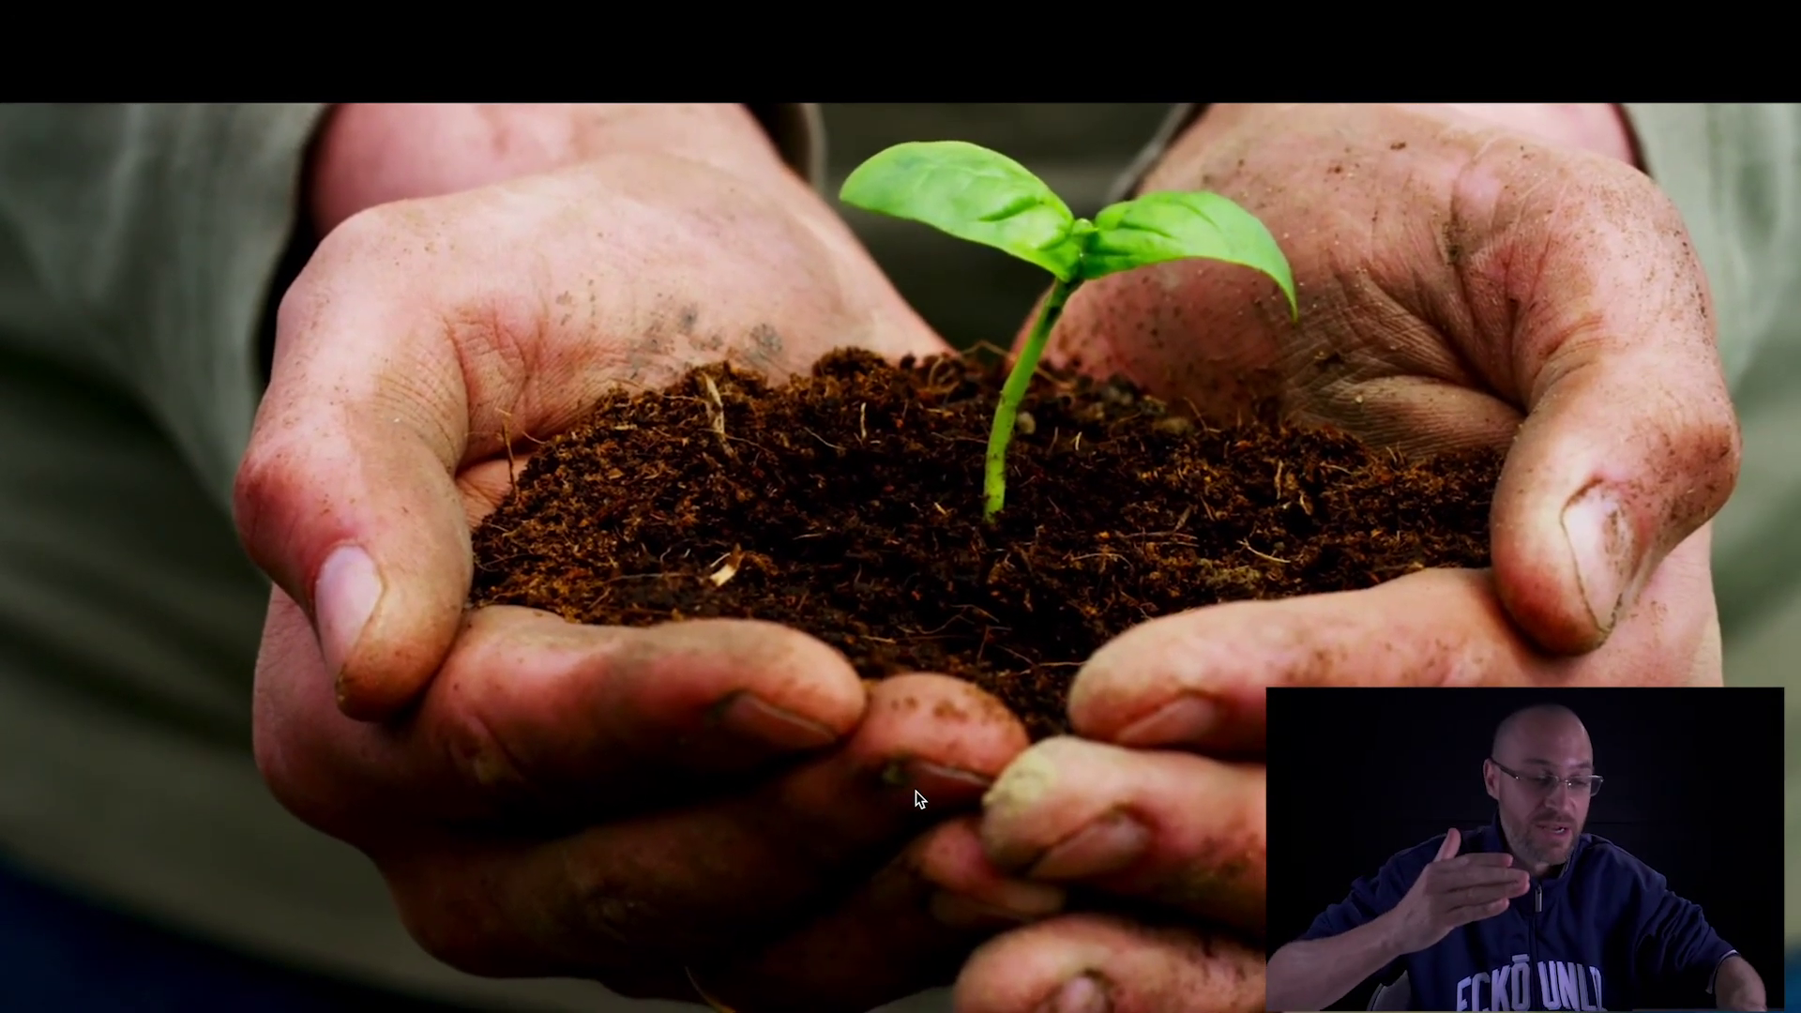
pyautogui.press('Escape')
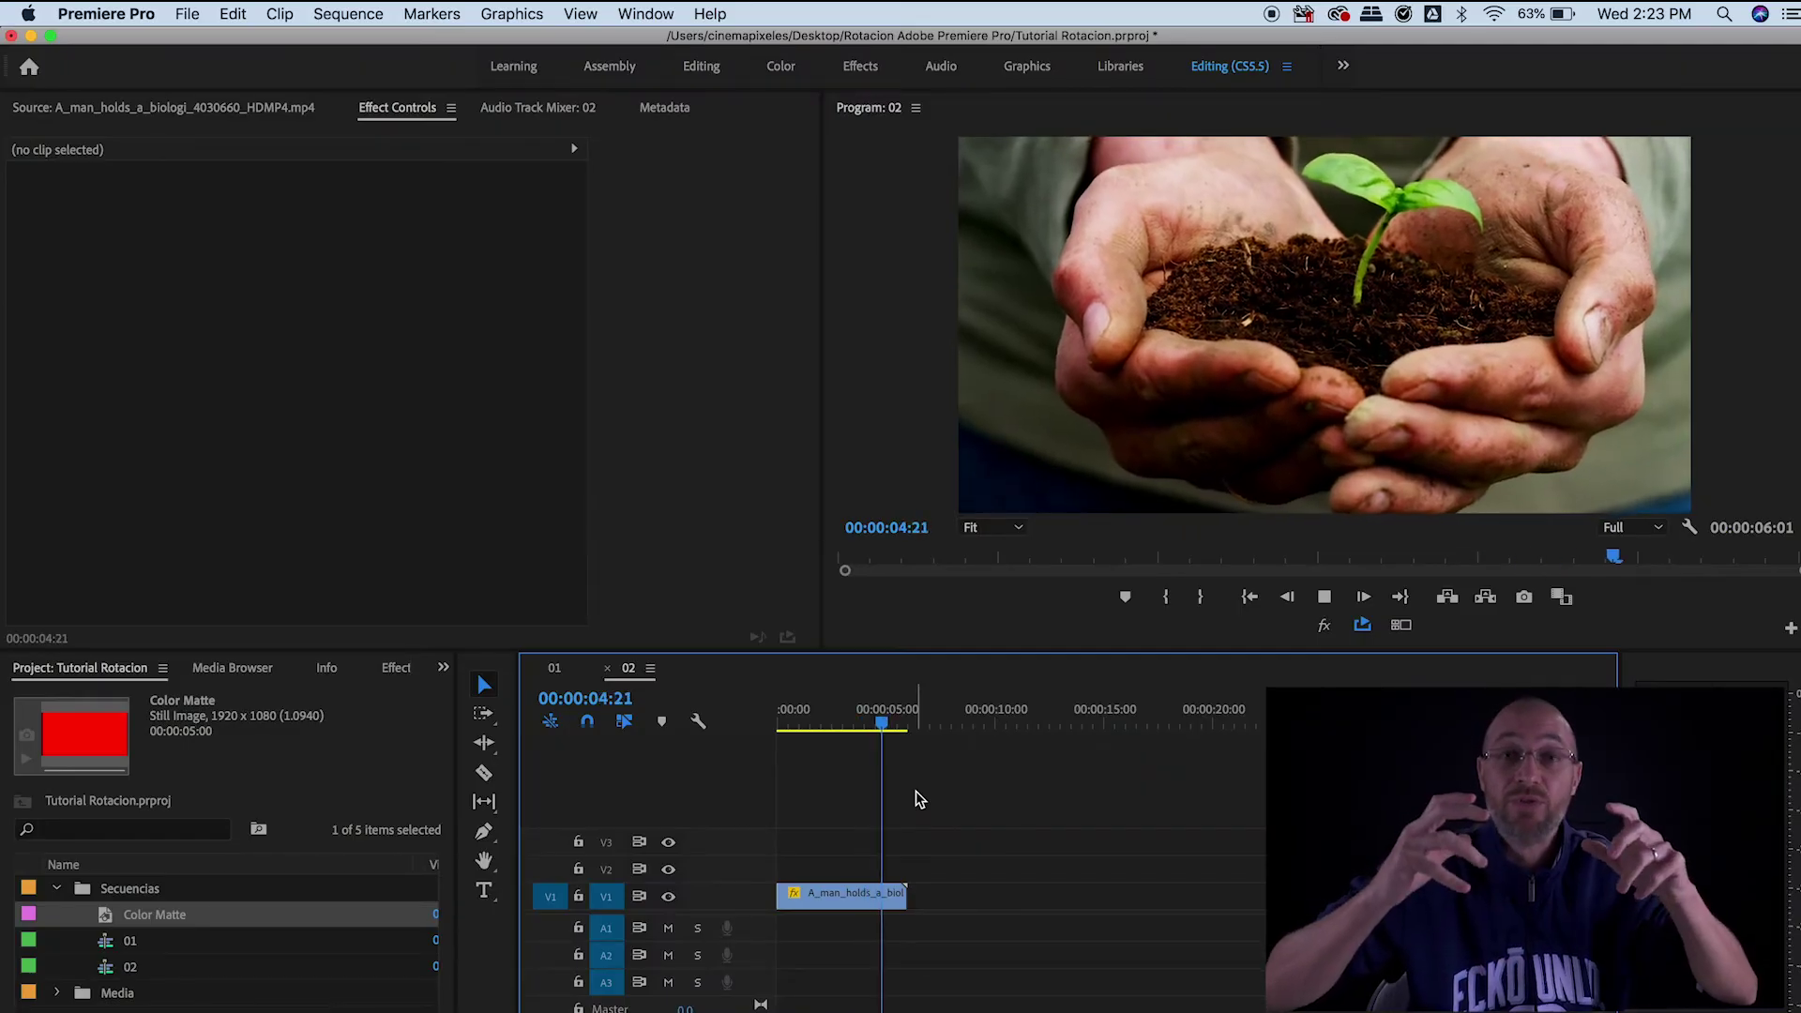